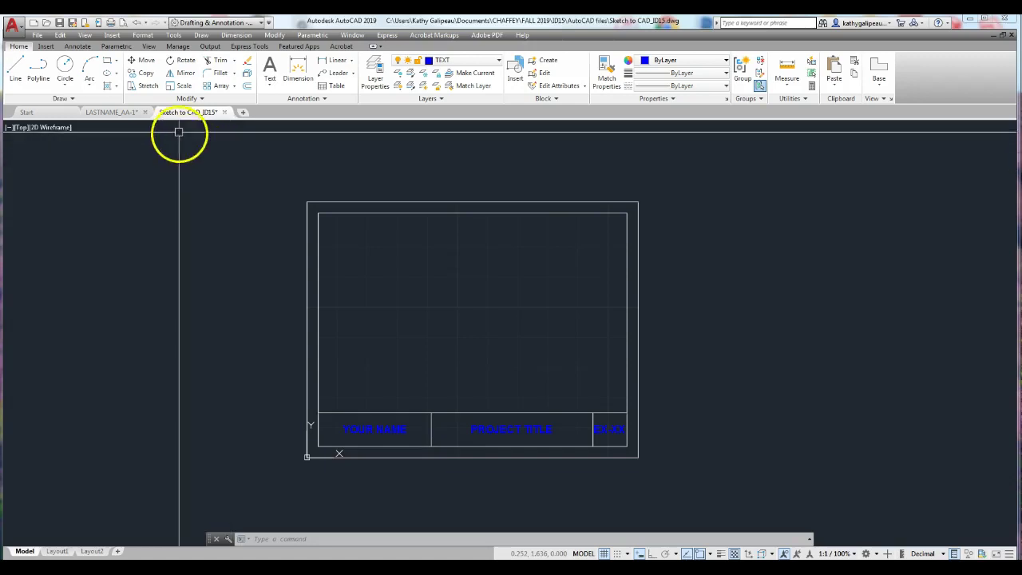
# Review the Plan A and Plan B sketches and their dimensions in the In-Class Exercise 5 PDF in Adobe Acrobat.
pyautogui.moveTo(176, 118)
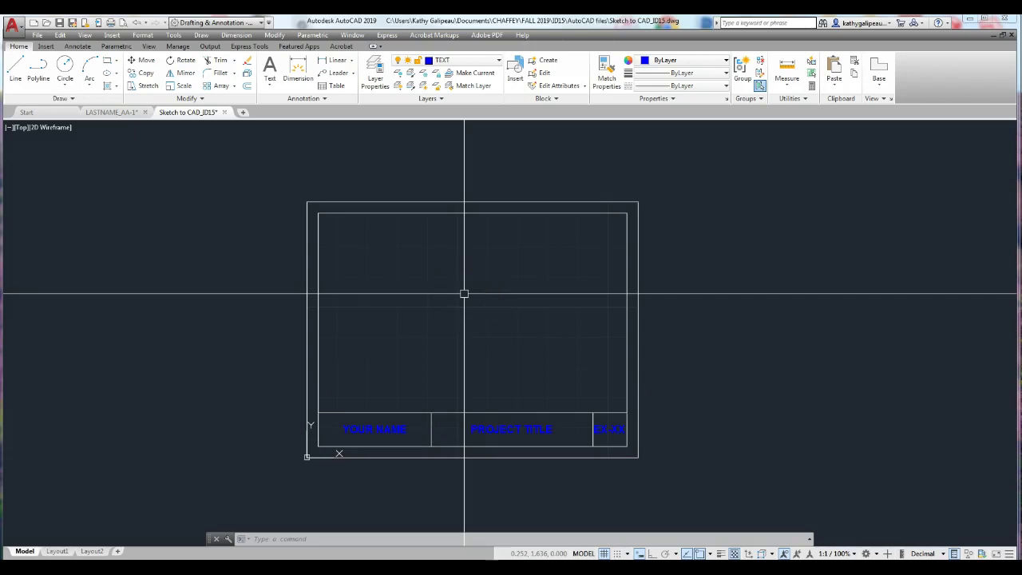
pyautogui.moveTo(1019, 32)
pyautogui.mouseDown()
pyautogui.moveTo(612, 32)
pyautogui.moveTo(593, 42)
pyautogui.mouseUp()
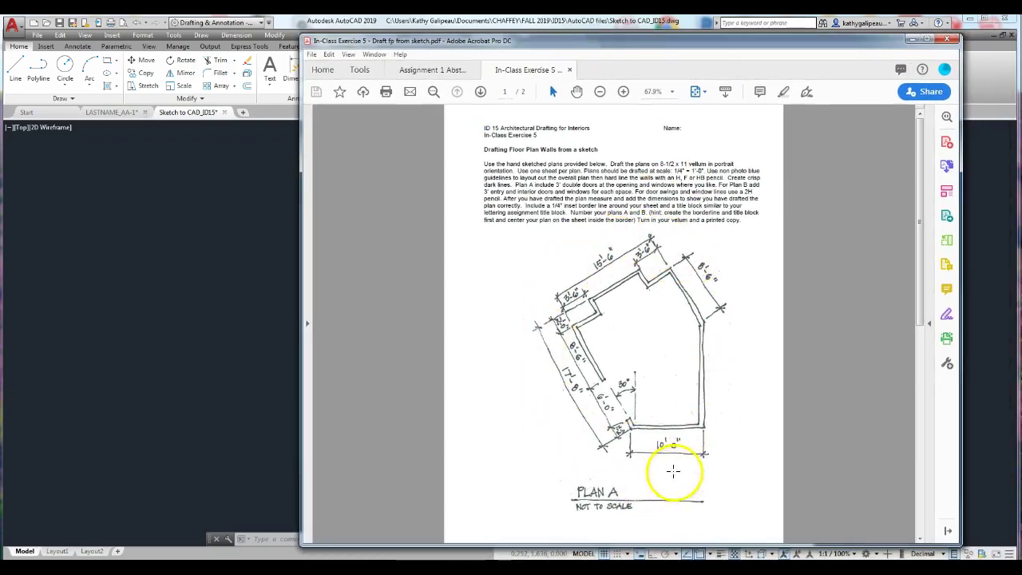
pyautogui.scroll(-3, 684, 471)
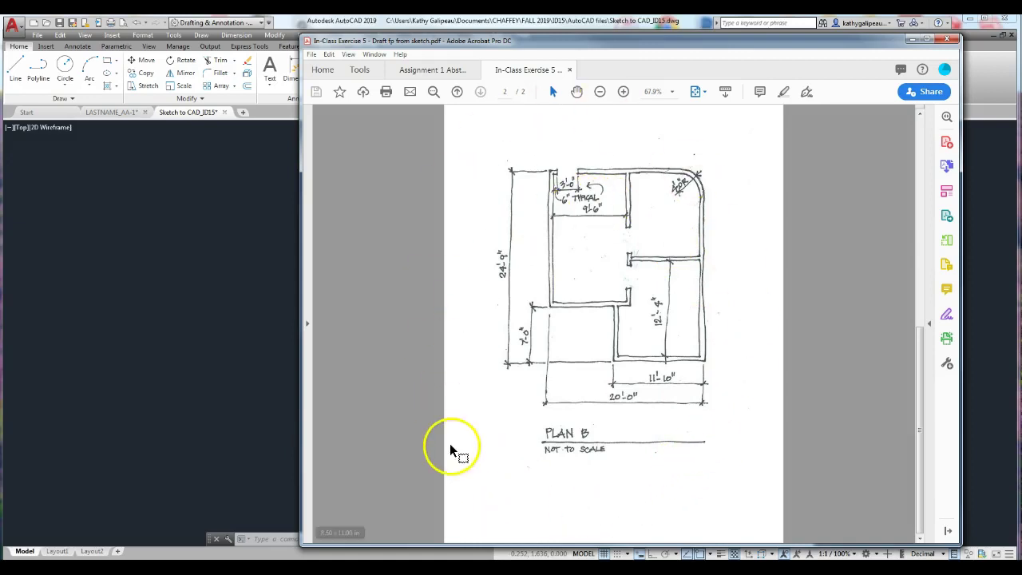
pyautogui.scroll(3, 627, 383)
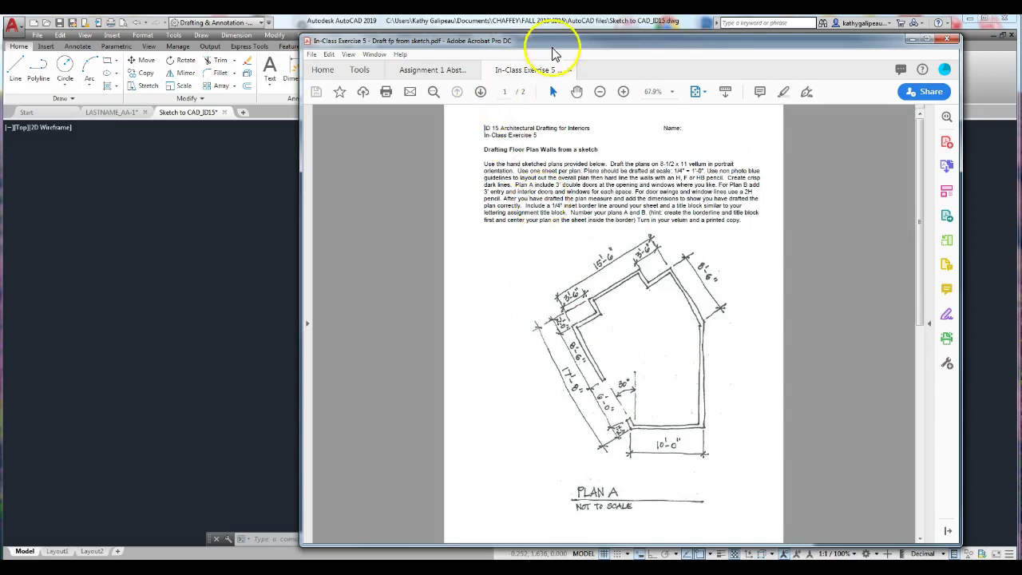
pyautogui.moveTo(560, 43); pyautogui.dragTo(572, 37)
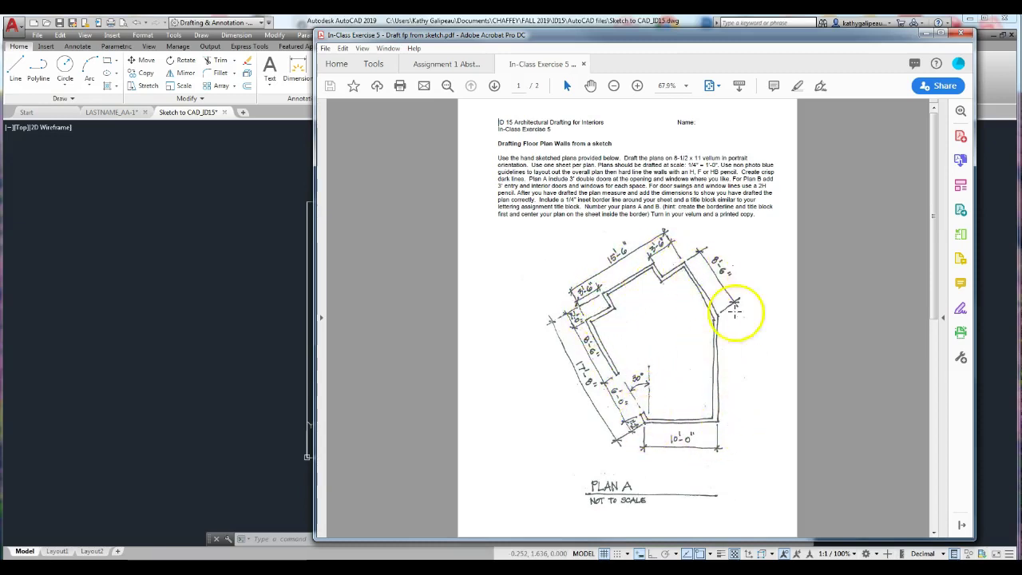
pyautogui.moveTo(669, 39); pyautogui.dragTo(1021, 46)
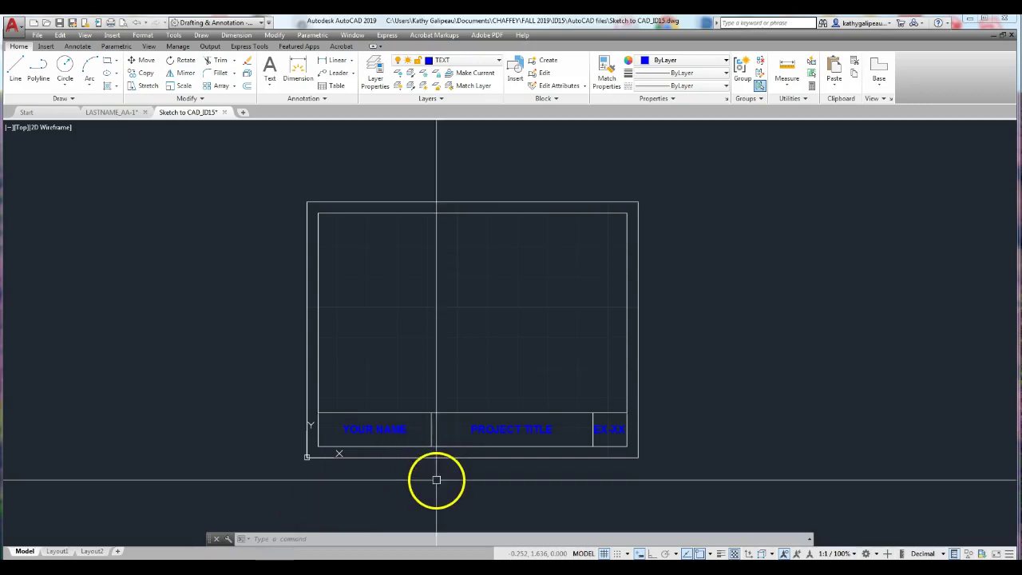
pyautogui.moveTo(486, 328); pyautogui.dragTo(292, 340, button='middle')
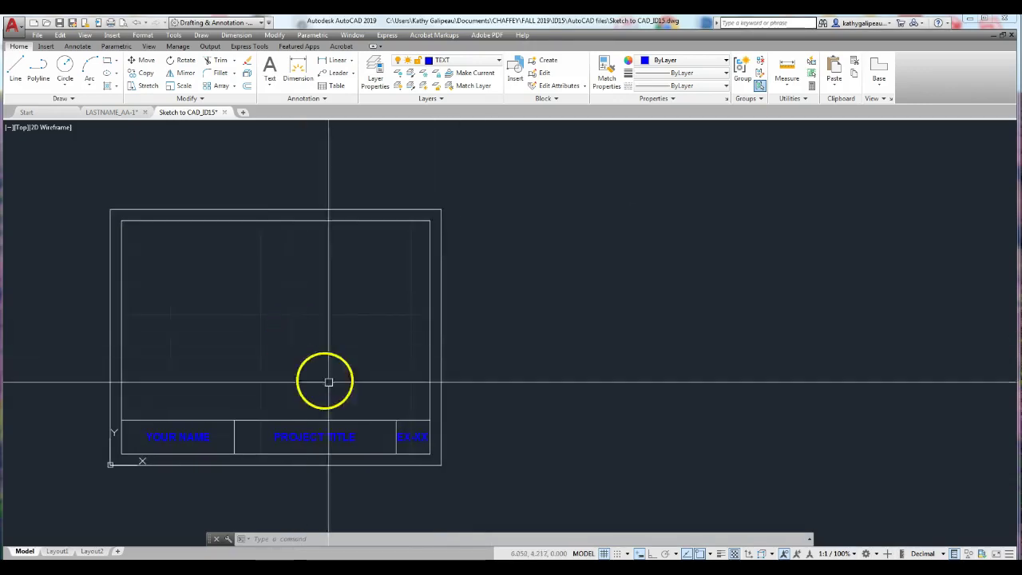
pyautogui.click(271, 543)
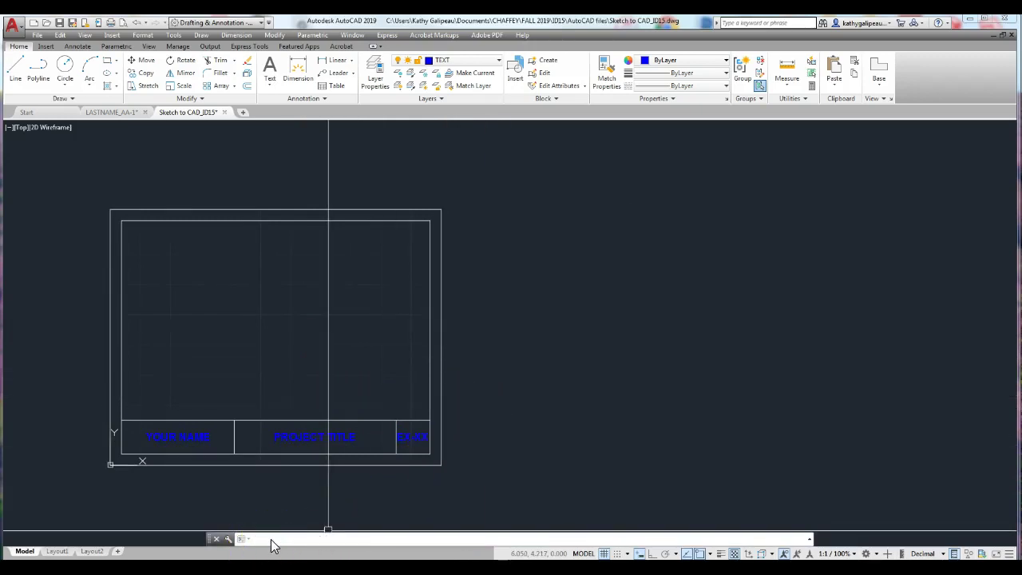
pyautogui.write('LIMITS')
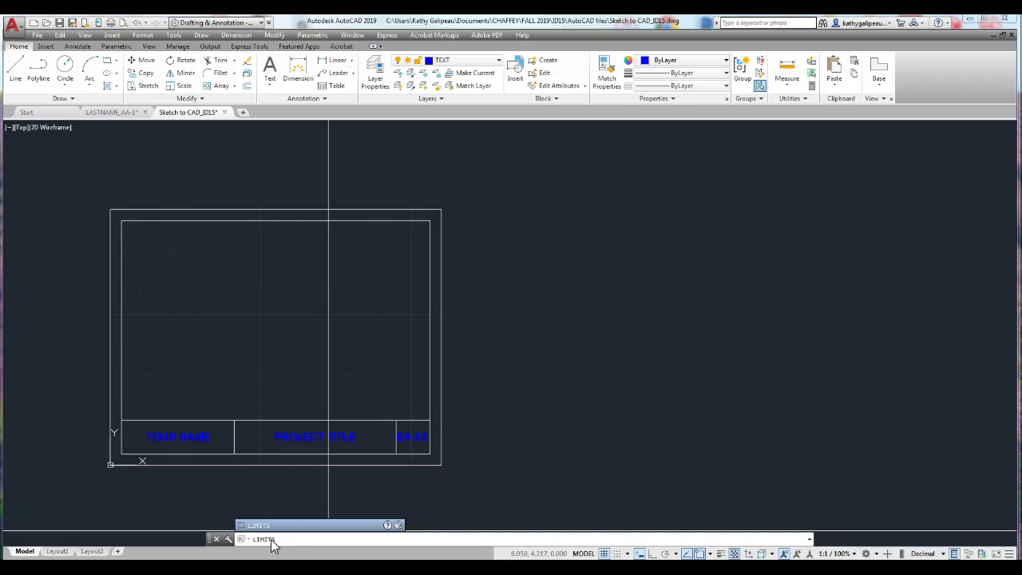
pyautogui.press('Return')
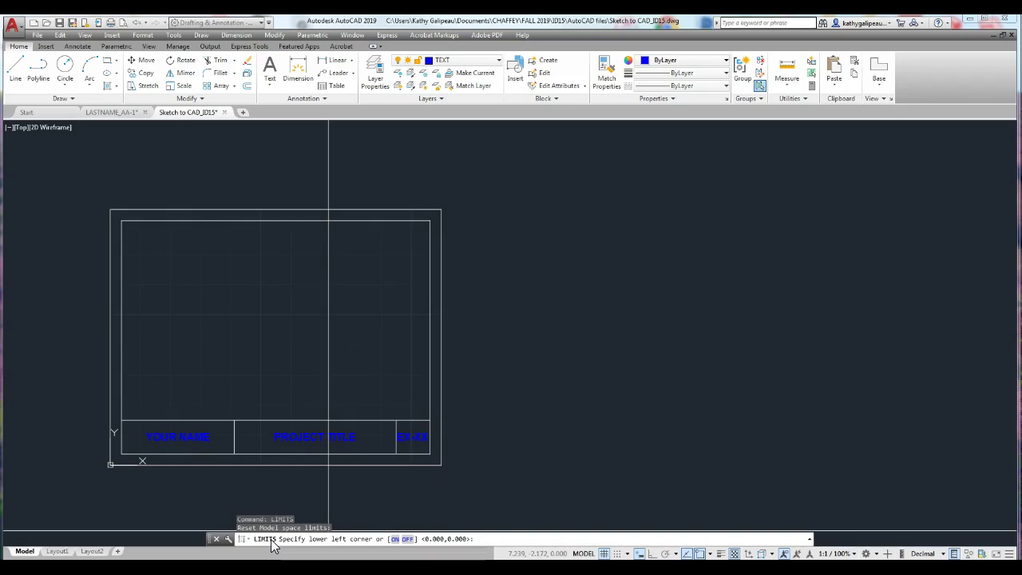
pyautogui.press('Return')
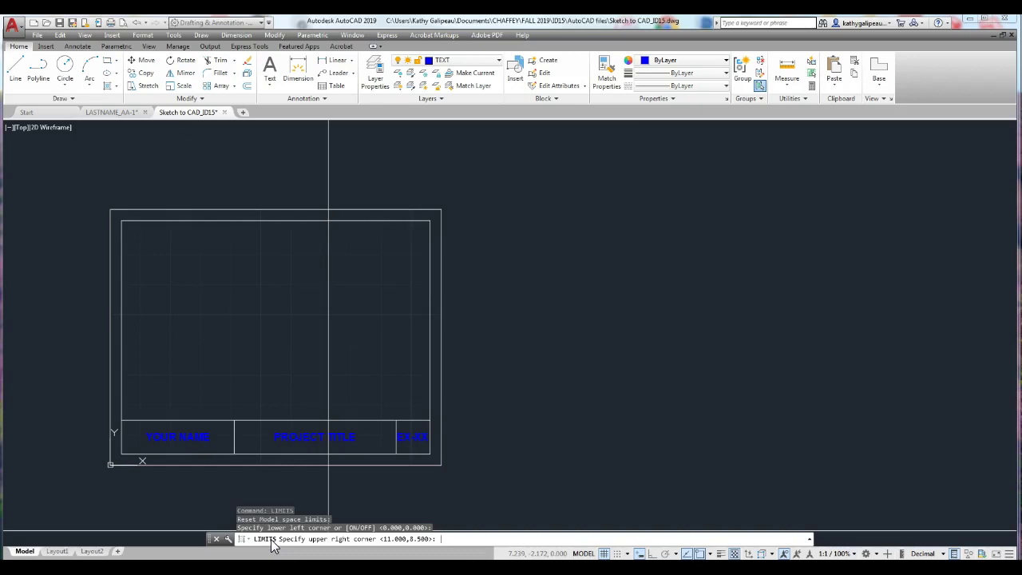
pyautogui.write('20')
pyautogui.press('BackSpace')
pyautogui.press('BackSpace')
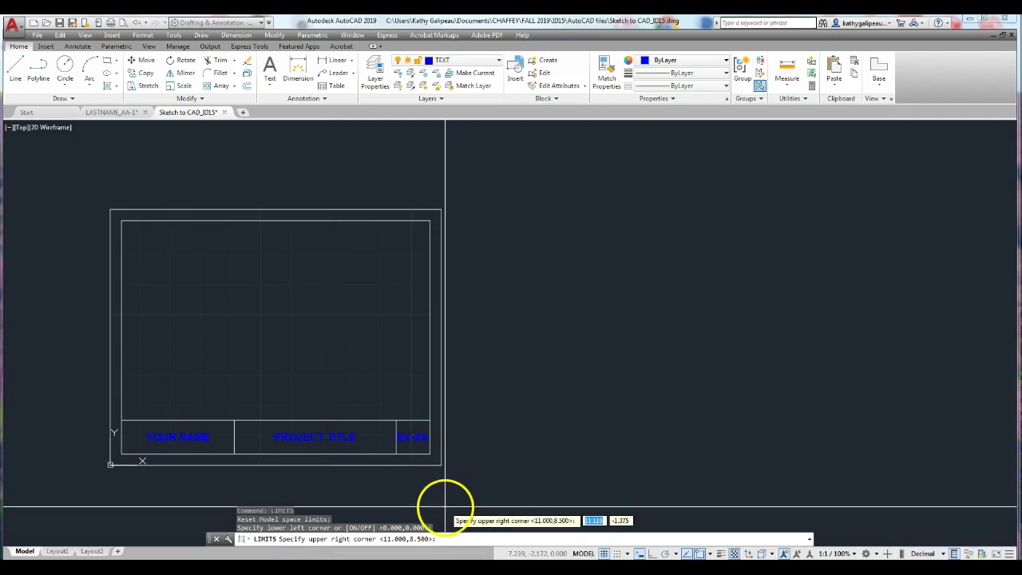
pyautogui.press('Escape')
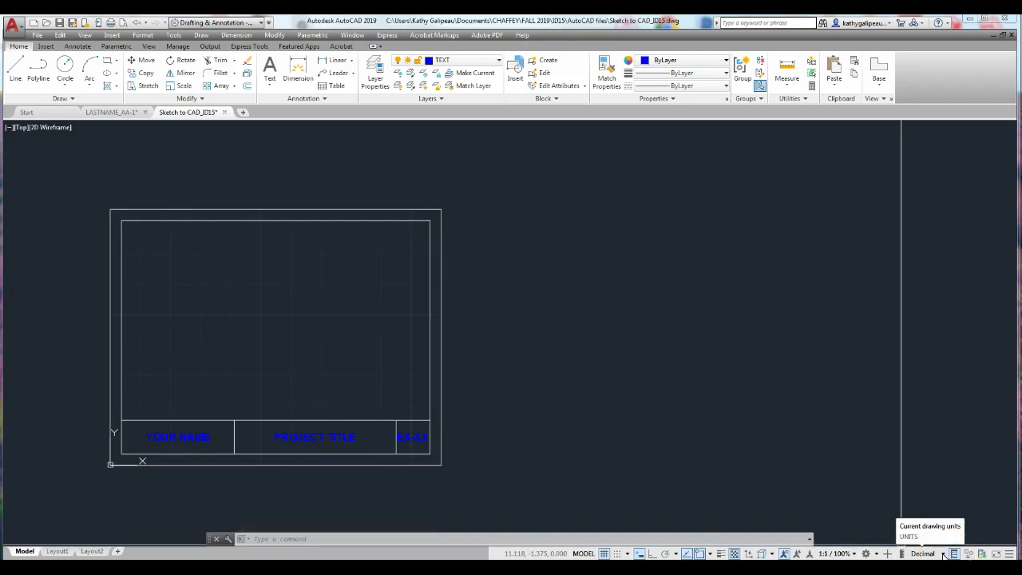
# Set the drawing's length units to Architectural with a precision of 0'-0".
pyautogui.click(944, 554)
pyautogui.click(931, 486)
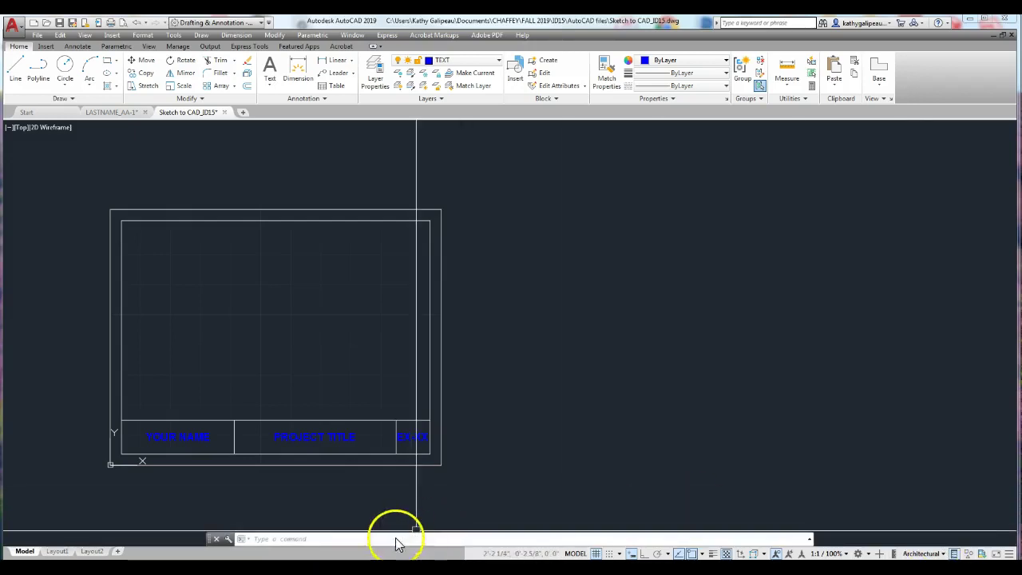
pyautogui.click(308, 540)
pyautogui.write('UNITS')
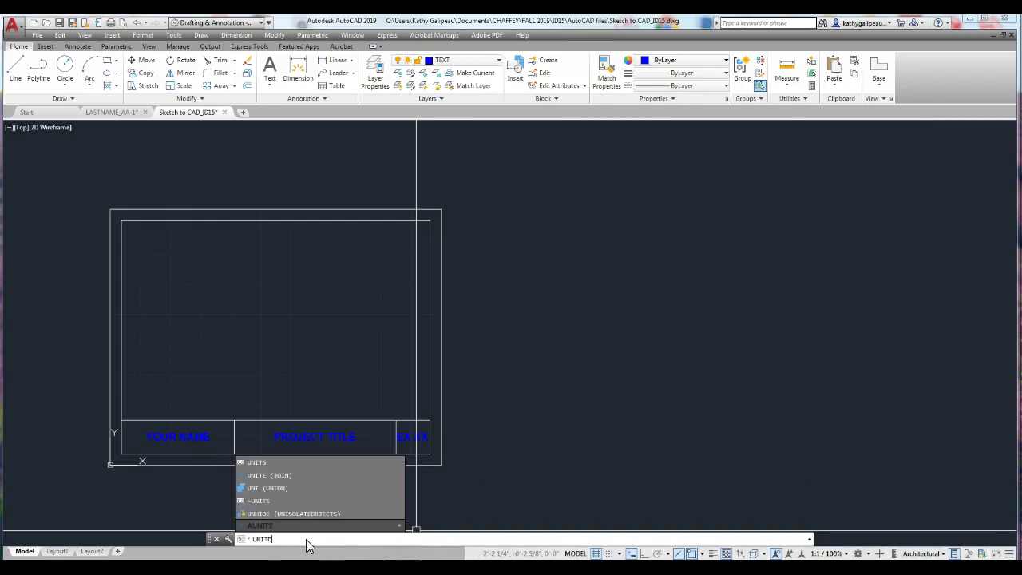
pyautogui.press('BackSpace')
pyautogui.write('D')
pyautogui.press('BackSpace')
pyautogui.write('S')
pyautogui.press('Return')
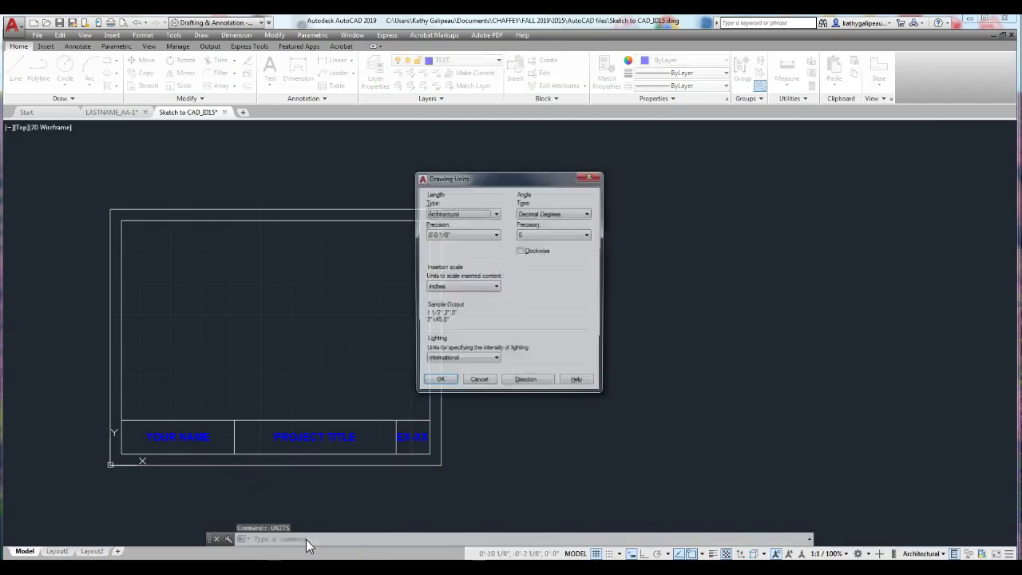
pyautogui.click(483, 214)
pyautogui.click(488, 223)
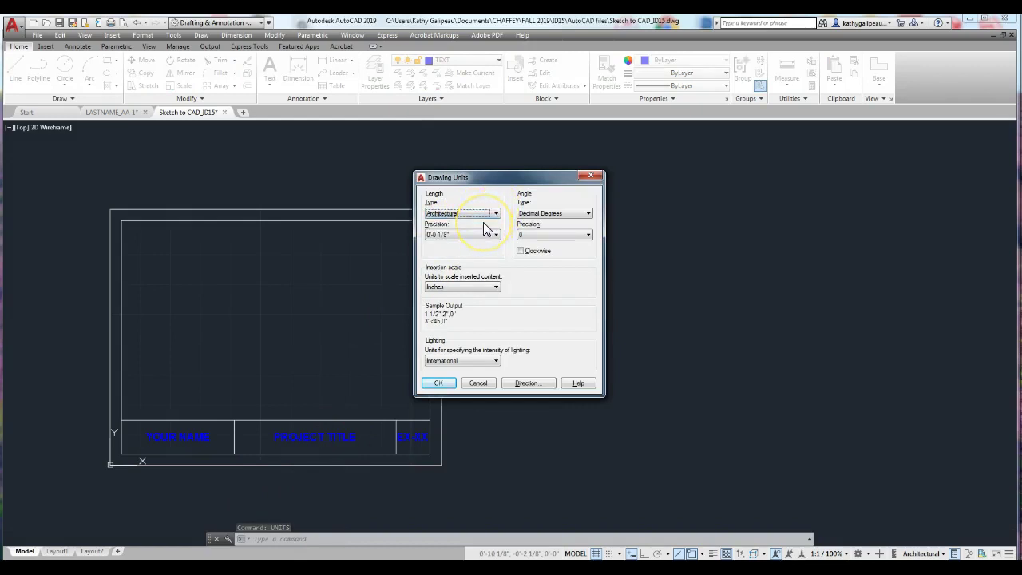
pyautogui.click(495, 235)
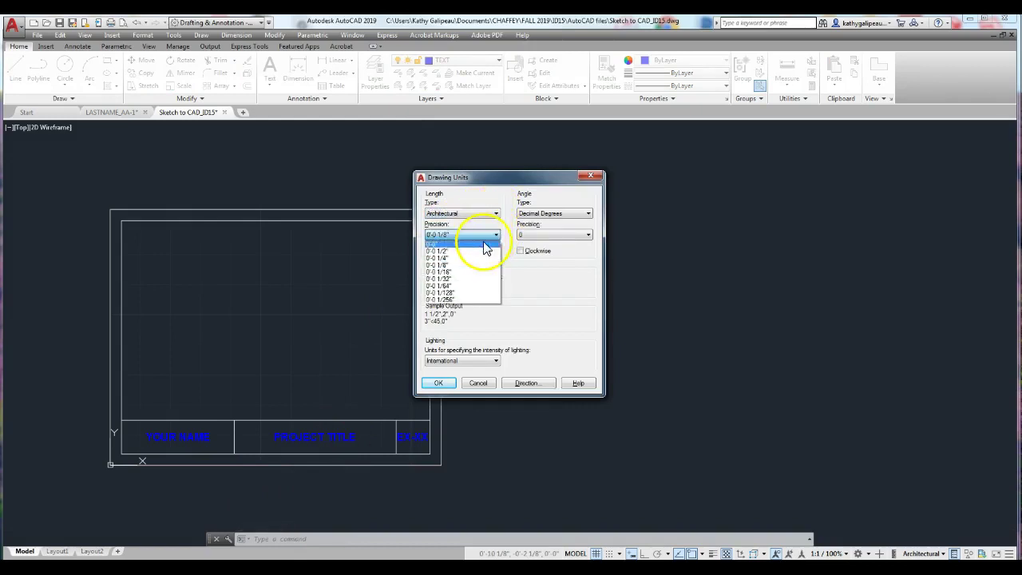
pyautogui.click(468, 251)
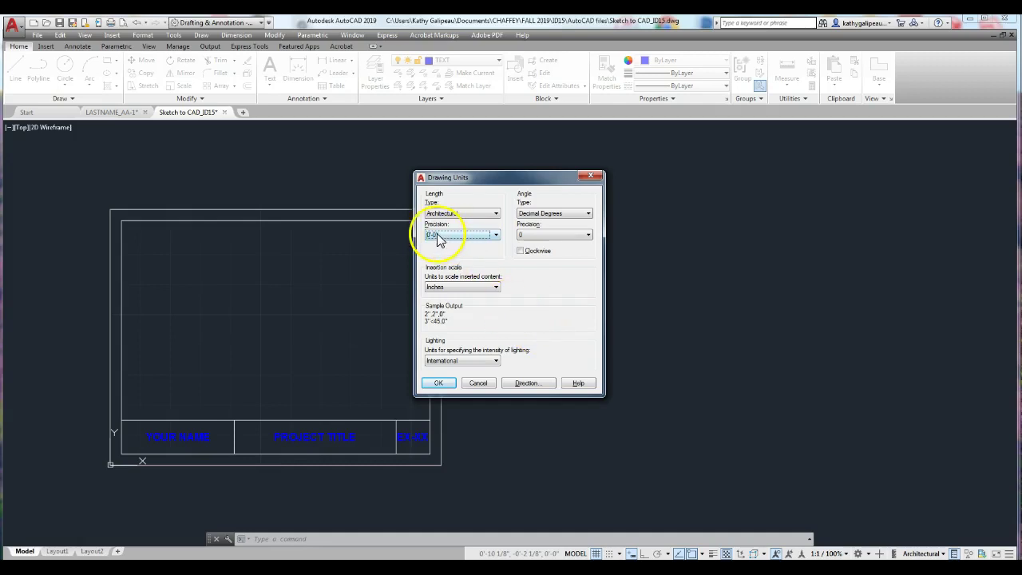
pyautogui.click(444, 385)
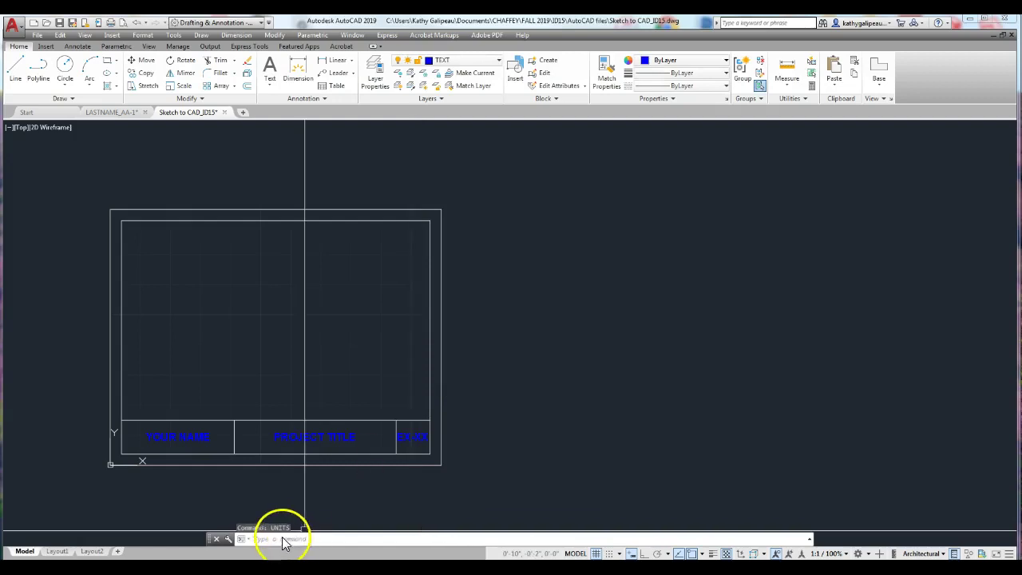
# Set the model space limits from 0'-0",0'-0" to 20',20' and zoom to the whole drawing area.
pyautogui.write('LIMITS')
pyautogui.press('Return')
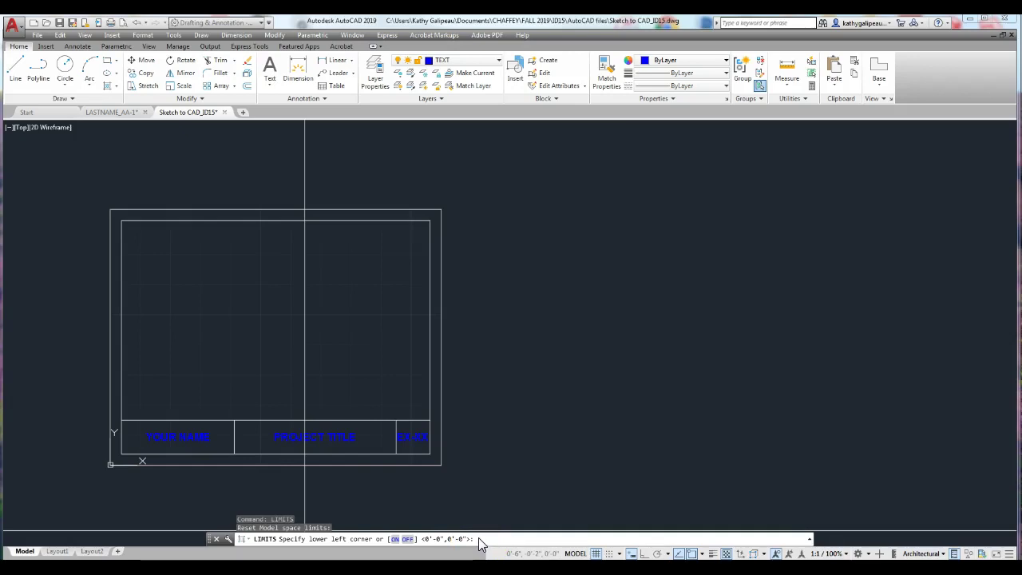
pyautogui.press('Return')
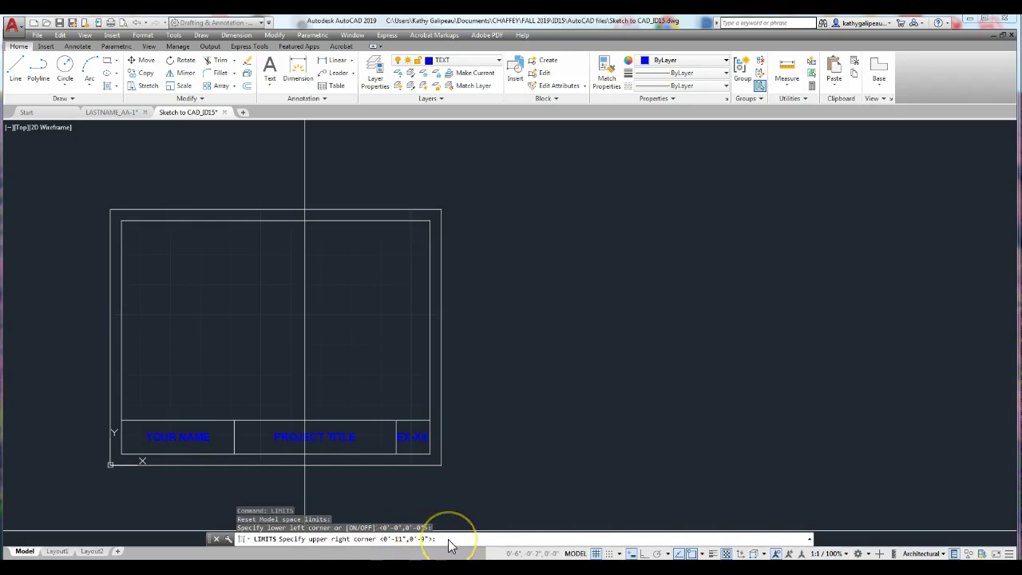
pyautogui.write("20',20")
pyautogui.press('Return')
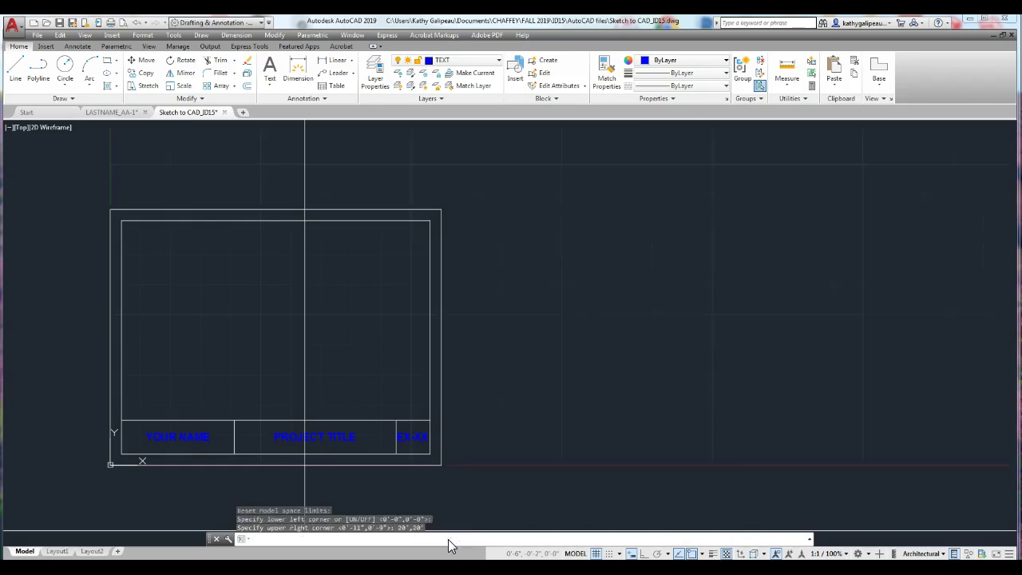
pyautogui.write('z')
pyautogui.press('Return')
pyautogui.write('A')
pyautogui.press('Return')
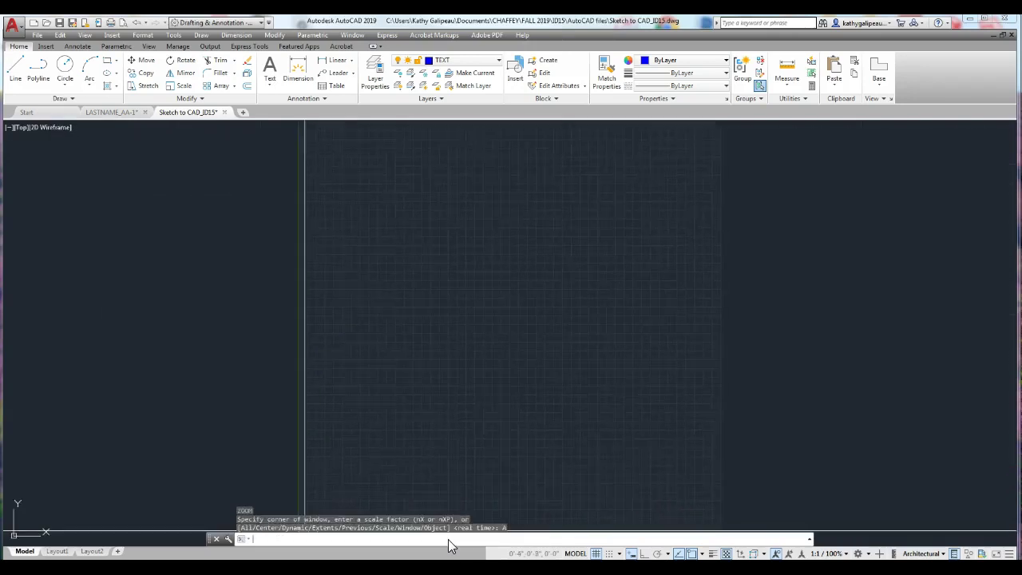
# Examine the size of the border and title block relative to the drawing limits.
pyautogui.moveTo(481, 449); pyautogui.dragTo(510, 344, button='middle')
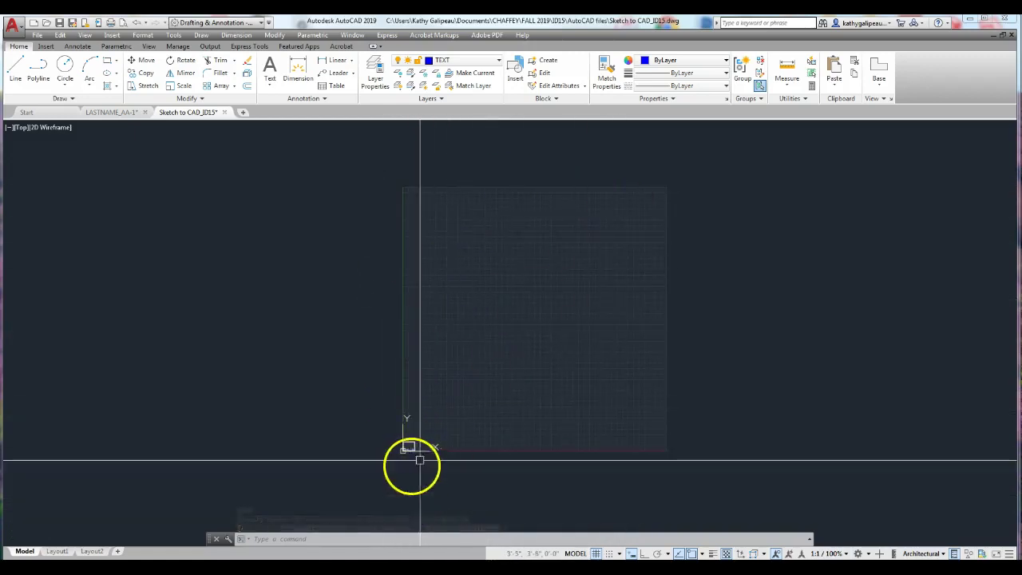
pyautogui.scroll(5, 403, 454)
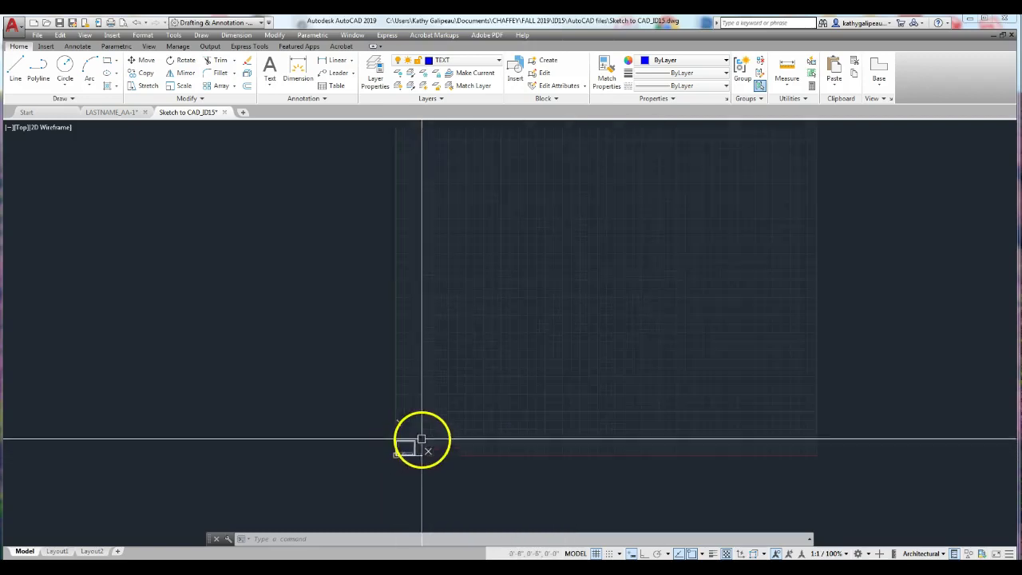
pyautogui.moveTo(405, 449); pyautogui.dragTo(486, 403, button='middle')
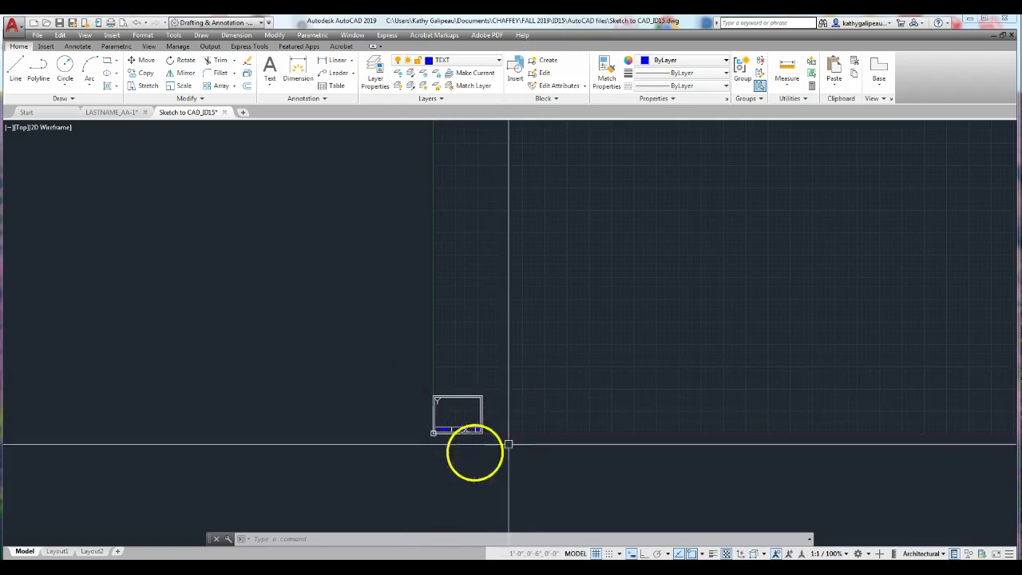
pyautogui.scroll(-1, 528, 433)
pyautogui.scroll(-1, 559, 408)
pyautogui.moveTo(559, 408); pyautogui.dragTo(391, 479, button='middle')
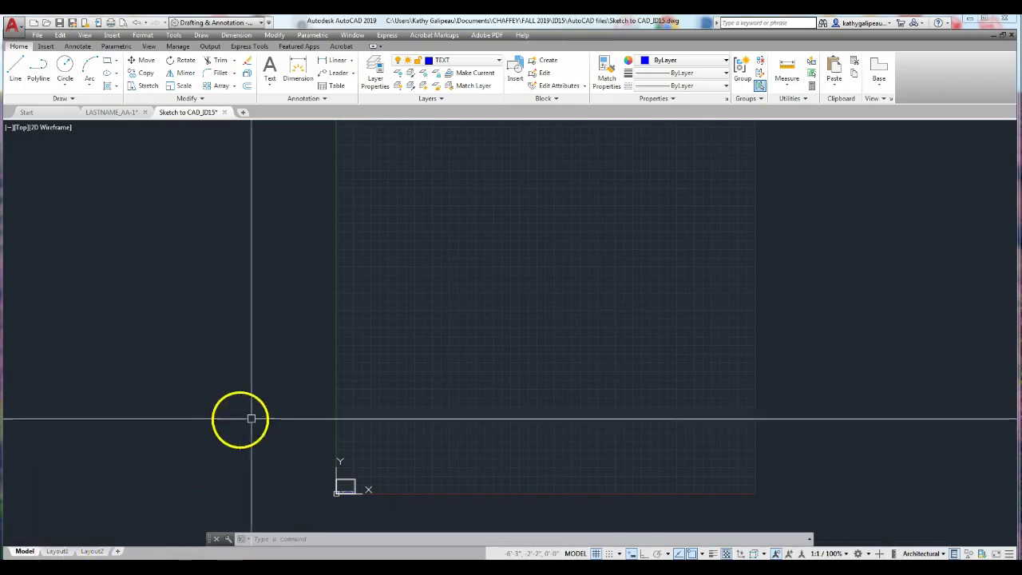
pyautogui.moveTo(394, 427); pyautogui.dragTo(382, 463, button='middle')
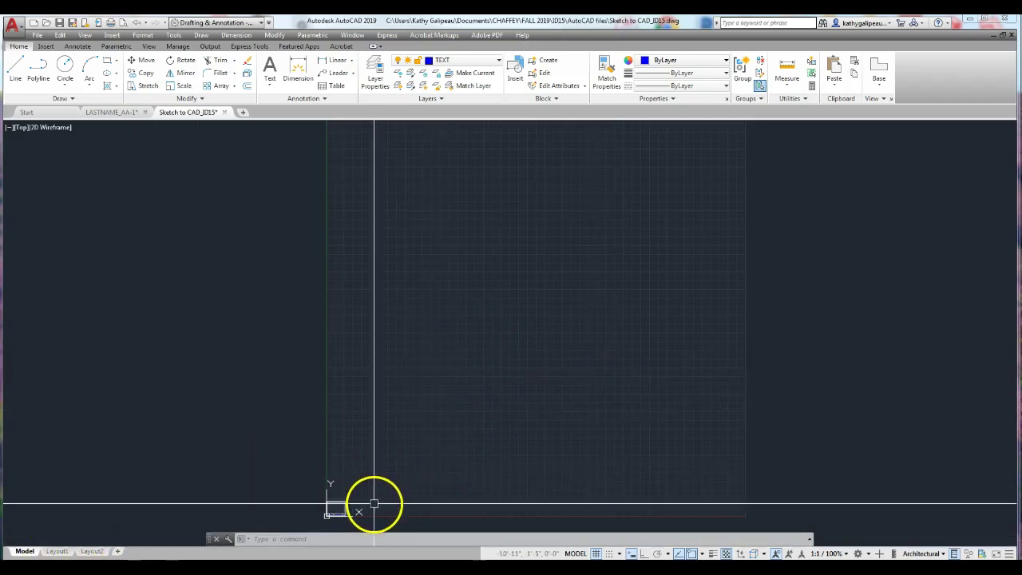
pyautogui.moveTo(362, 499)
pyautogui.mouseDown(button='middle')
pyautogui.moveTo(489, 436)
pyautogui.moveTo(525, 400)
pyautogui.mouseUp(button='middle')
pyautogui.scroll(6, 509, 403)
pyautogui.scroll(4, 508, 402)
pyautogui.scroll(2, 522, 369)
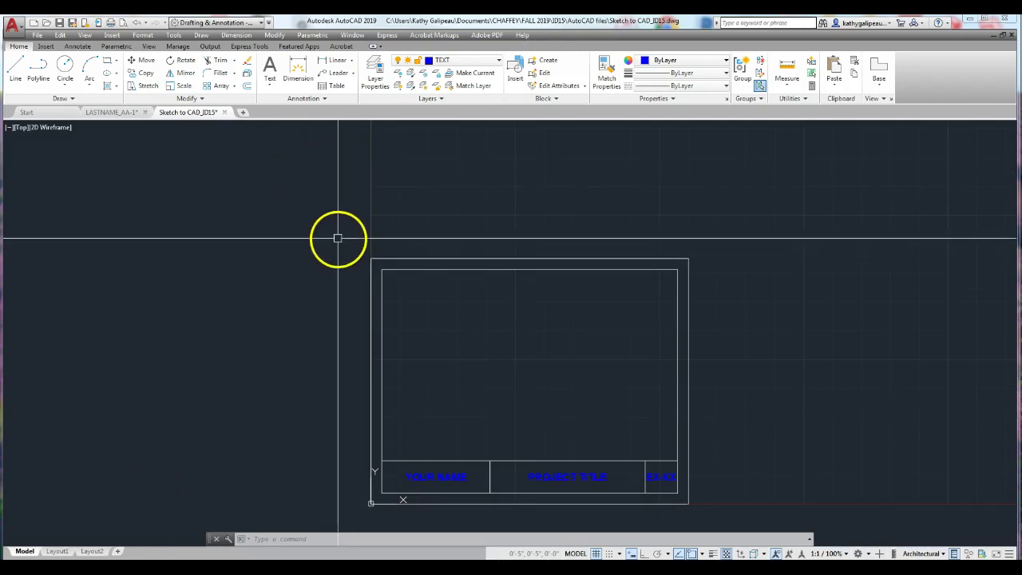
# Copy the whole border and title block, including its text, to the clipboard and open Layout1.
pyautogui.moveTo(338, 235); pyautogui.dragTo(338, 198, button='middle')
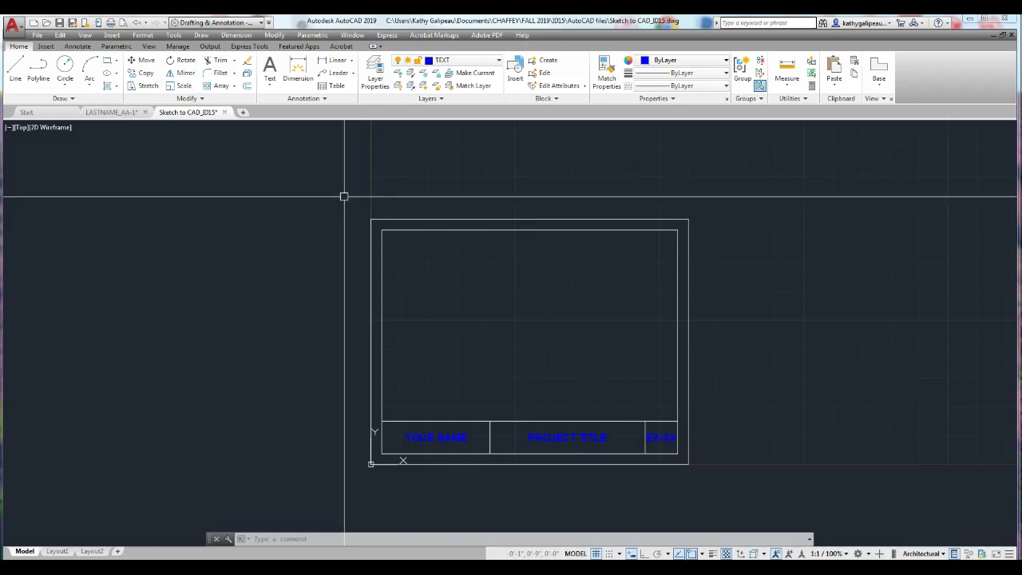
pyautogui.click(343, 193)
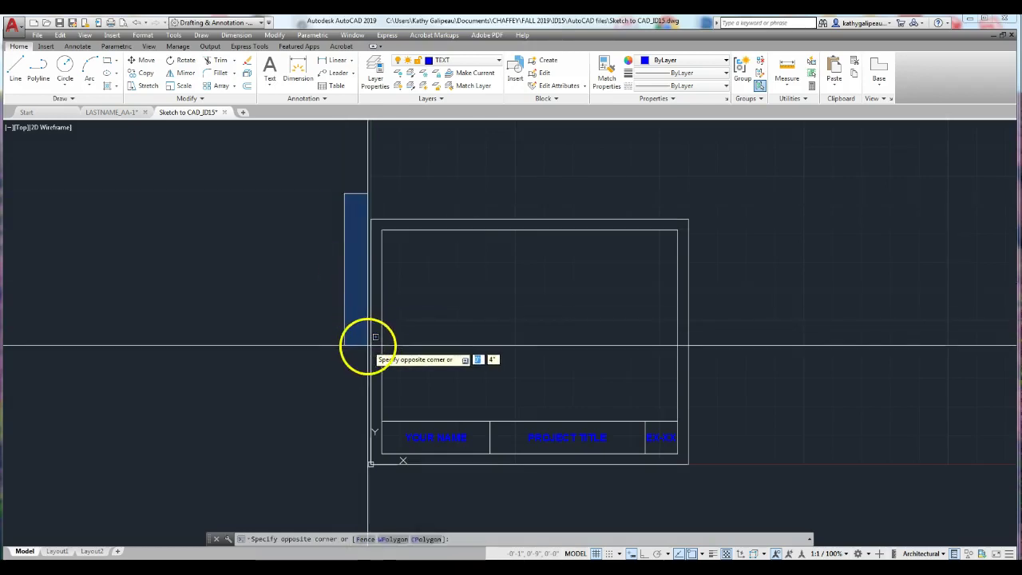
pyautogui.click(721, 477)
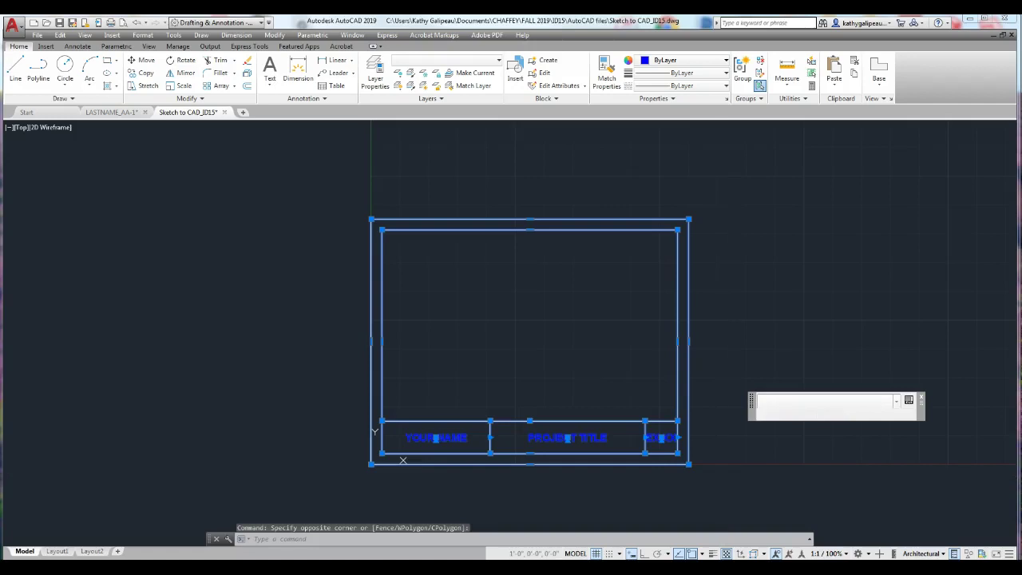
pyautogui.hotkey('ctrl', 'c')
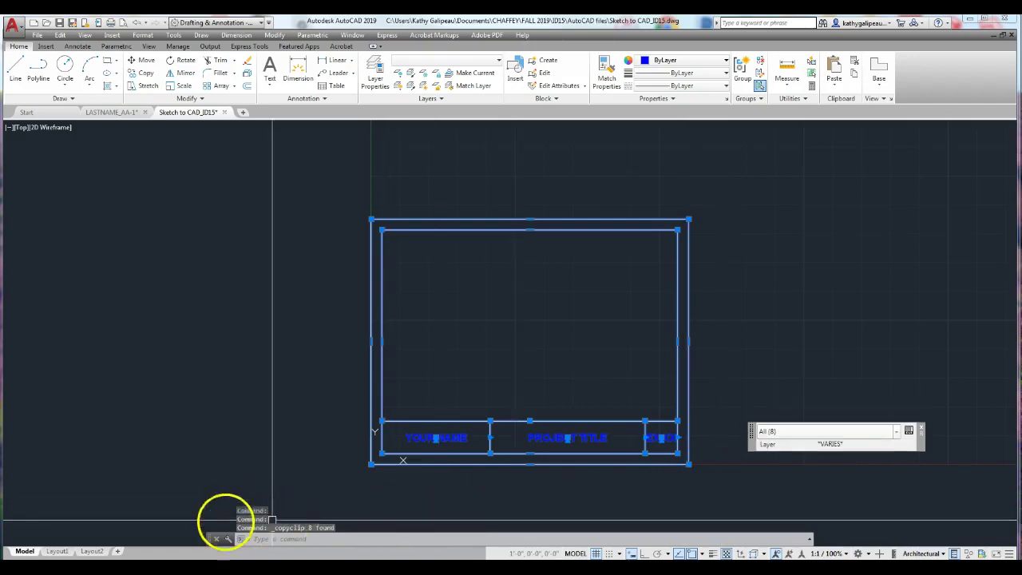
pyautogui.click(57, 551)
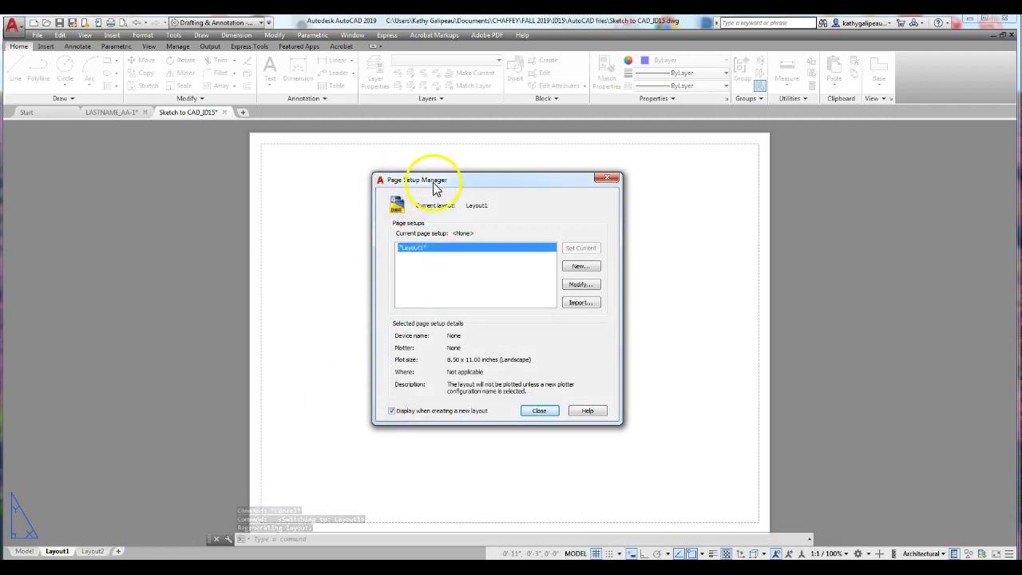
# Create a new page setup for Layout1 named 8X11P that uses the Adobe PDF printer.
pyautogui.click(584, 266)
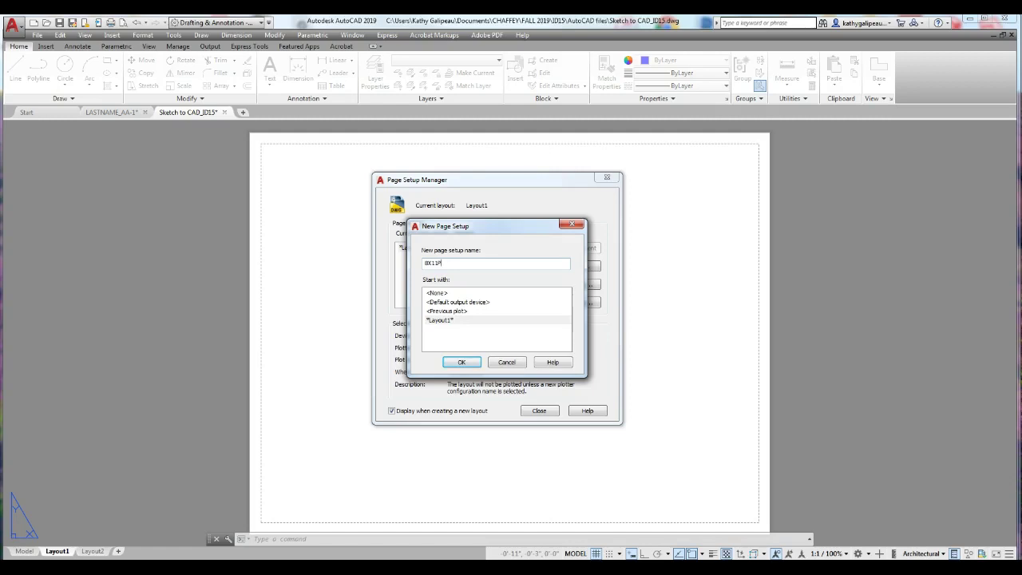
pyautogui.click(463, 363)
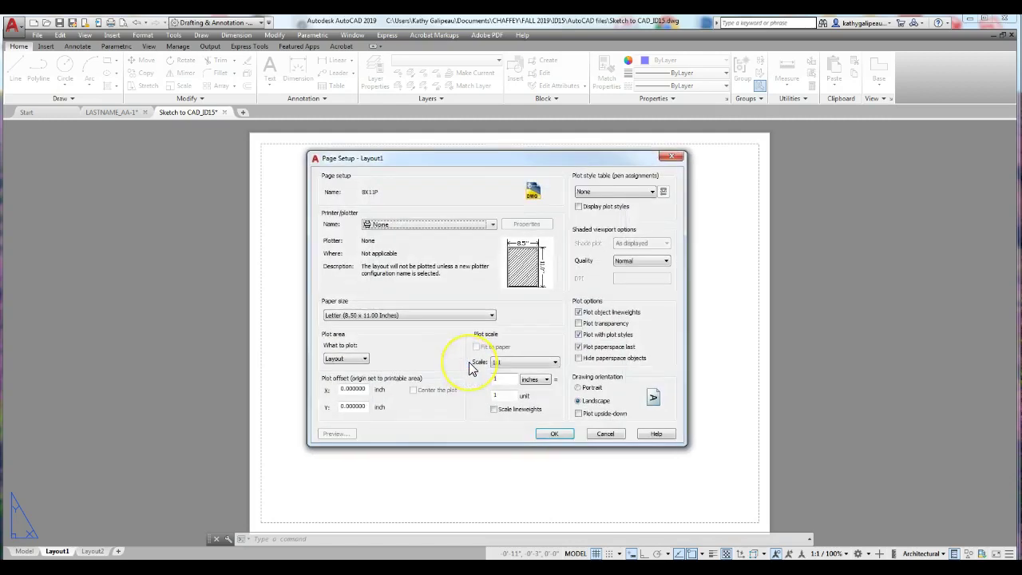
pyautogui.click(493, 225)
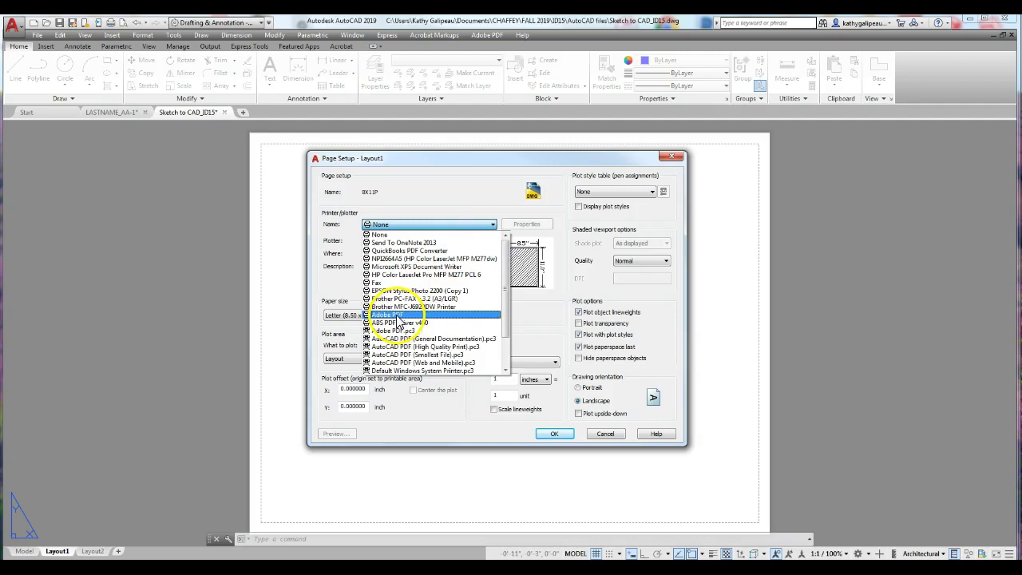
pyautogui.click(398, 315)
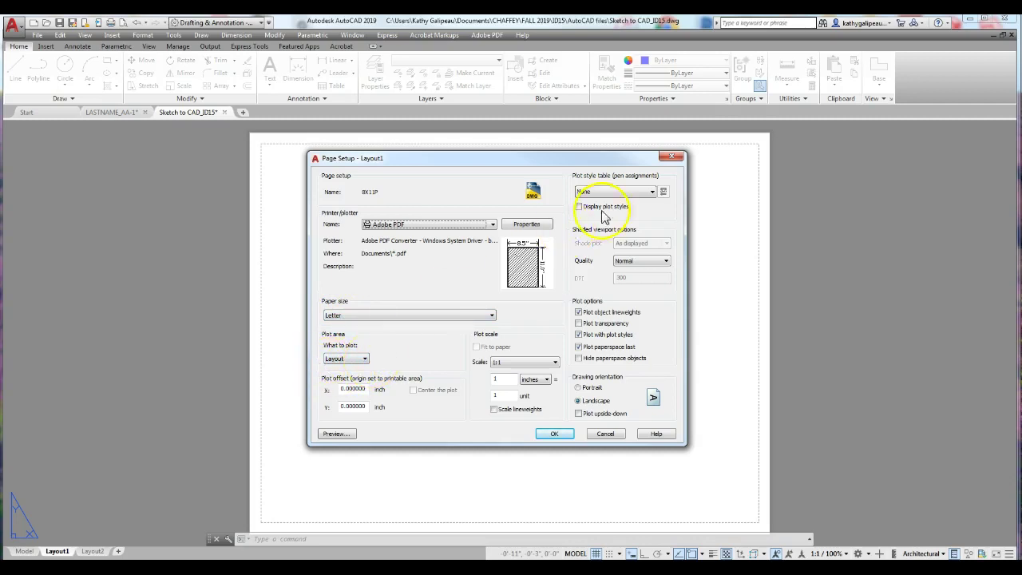
# Assign the monochrome.ctb plot style table to the 8X11P page setup and make it current for Layout1.
pyautogui.click(651, 192)
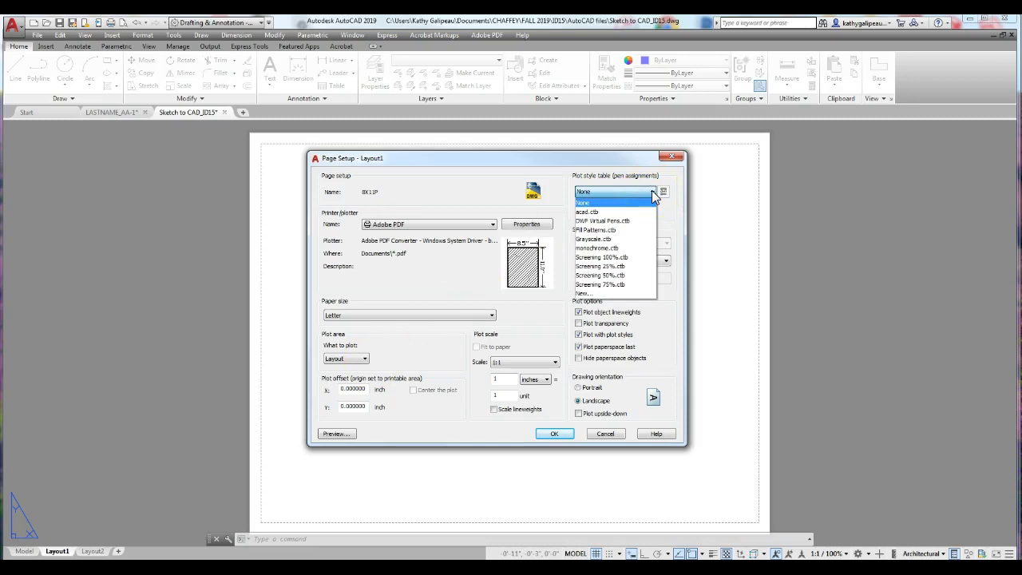
pyautogui.click(609, 248)
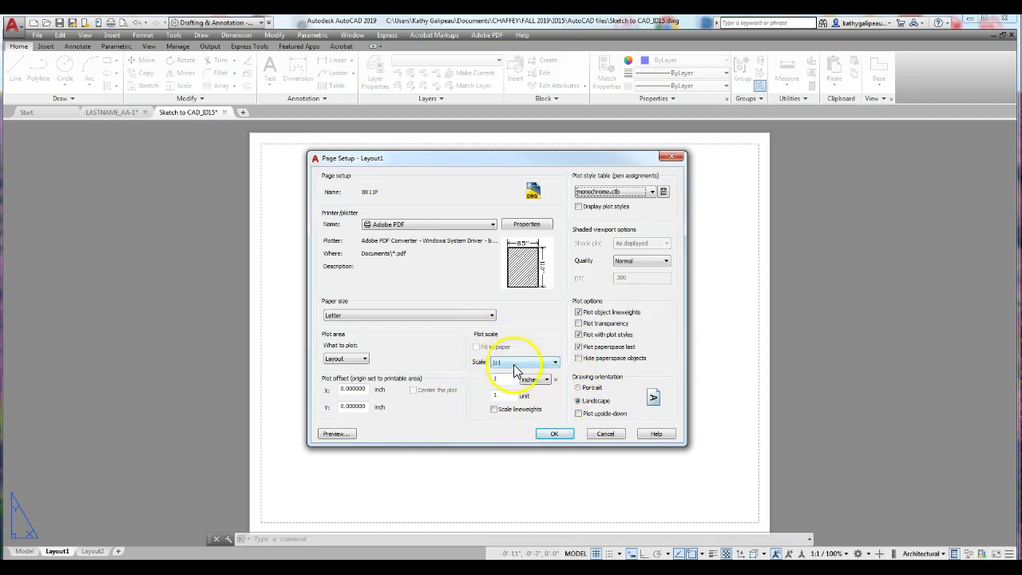
pyautogui.click(557, 434)
pyautogui.click(582, 249)
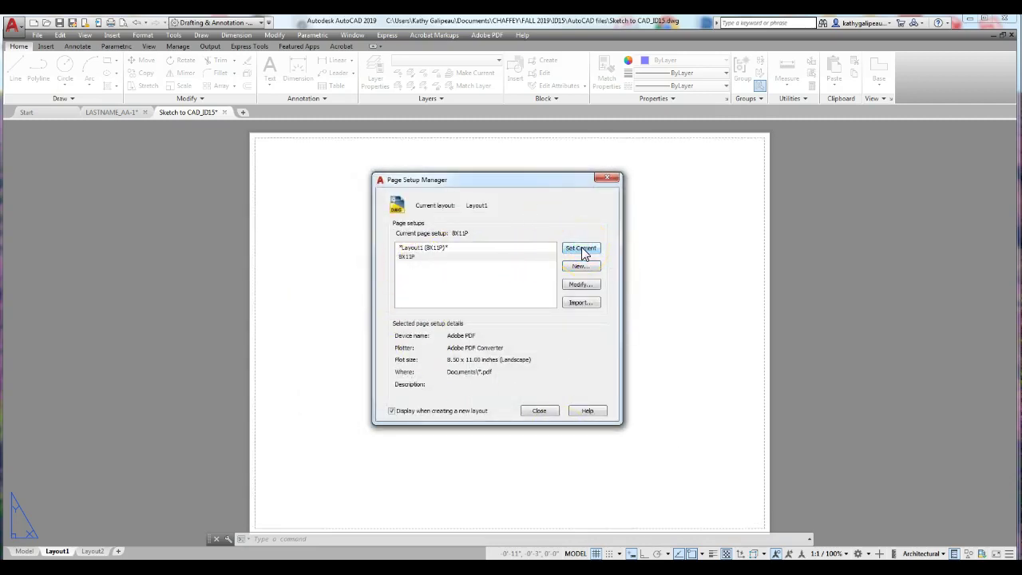
pyautogui.click(540, 410)
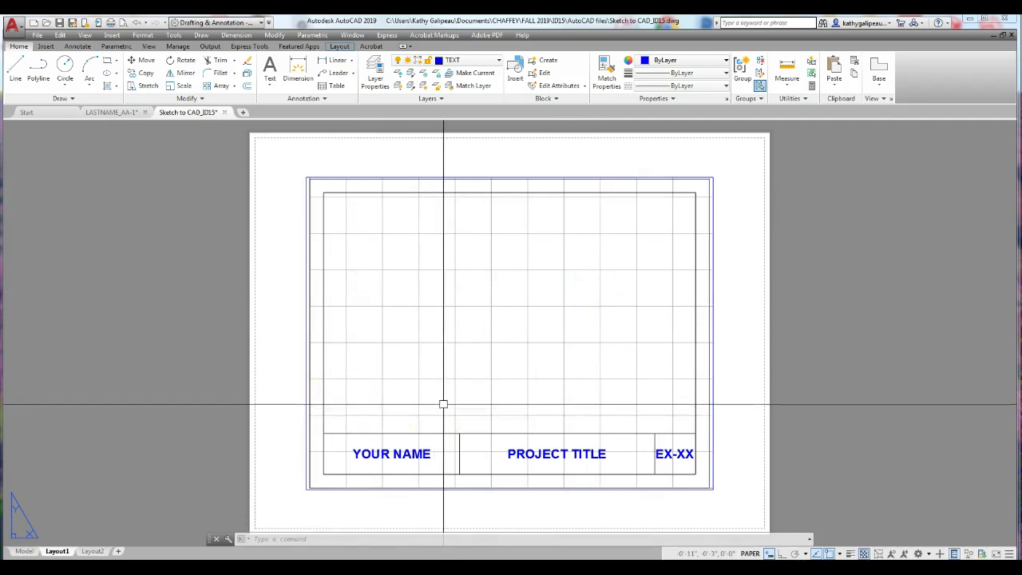
# Delete the default viewport from Layout1 and paste the copied border and title block at 0,0.
pyautogui.scroll(-2, 444, 404)
pyautogui.moveTo(445, 403); pyautogui.dragTo(520, 338, button='middle')
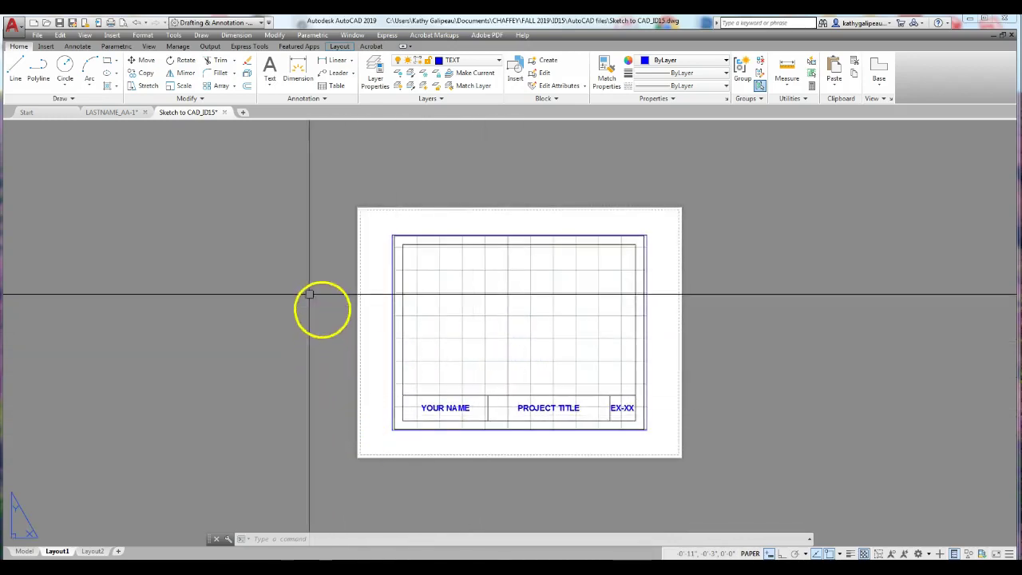
pyautogui.click(391, 252)
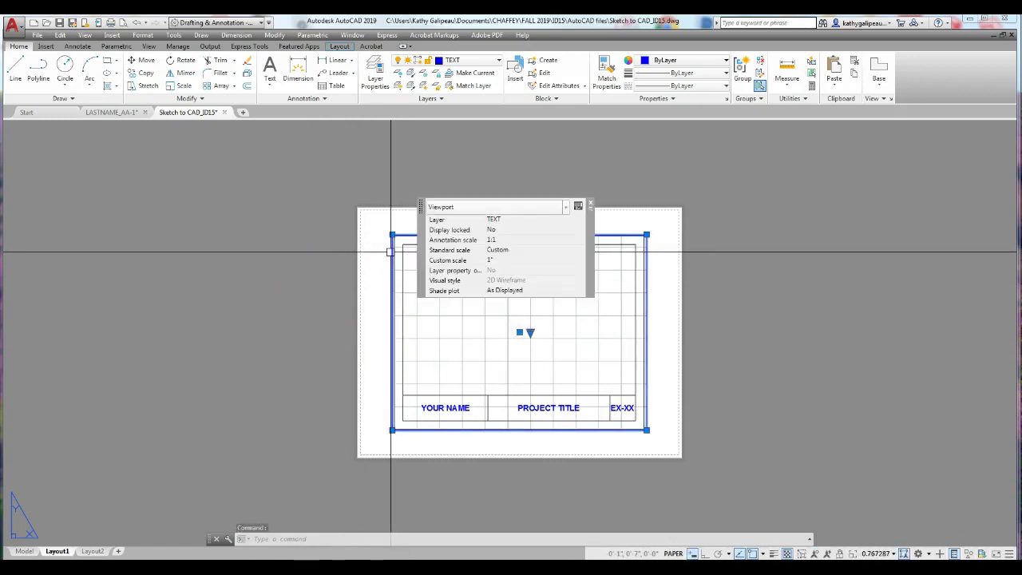
pyautogui.press('Delete')
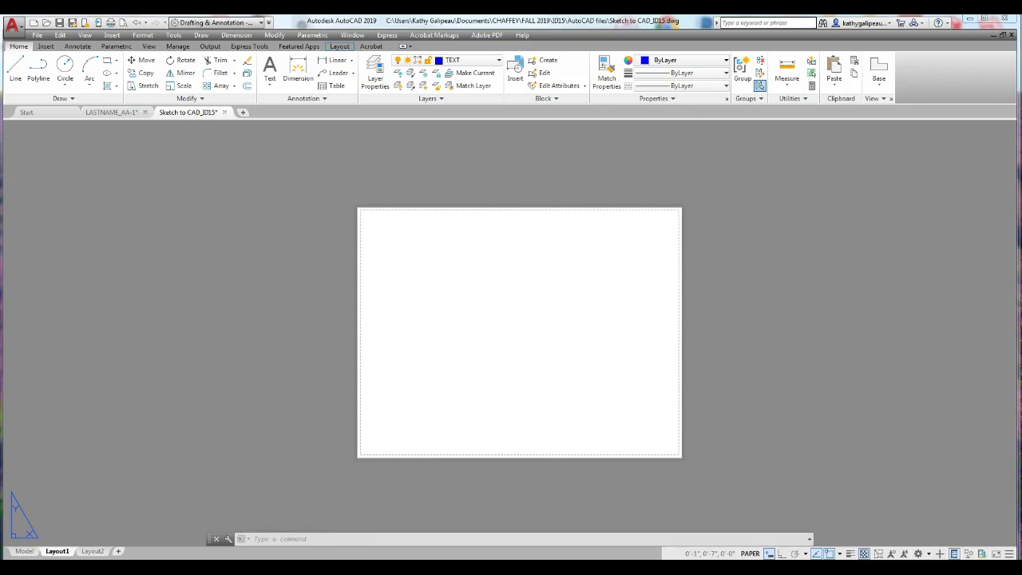
pyautogui.hotkey('ctrl', 'v')
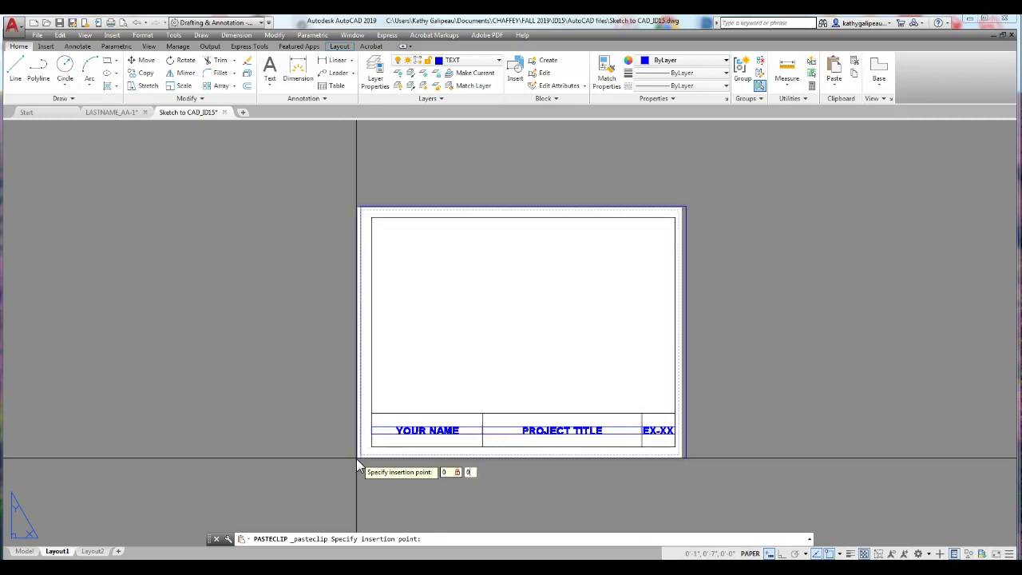
pyautogui.press('Return')
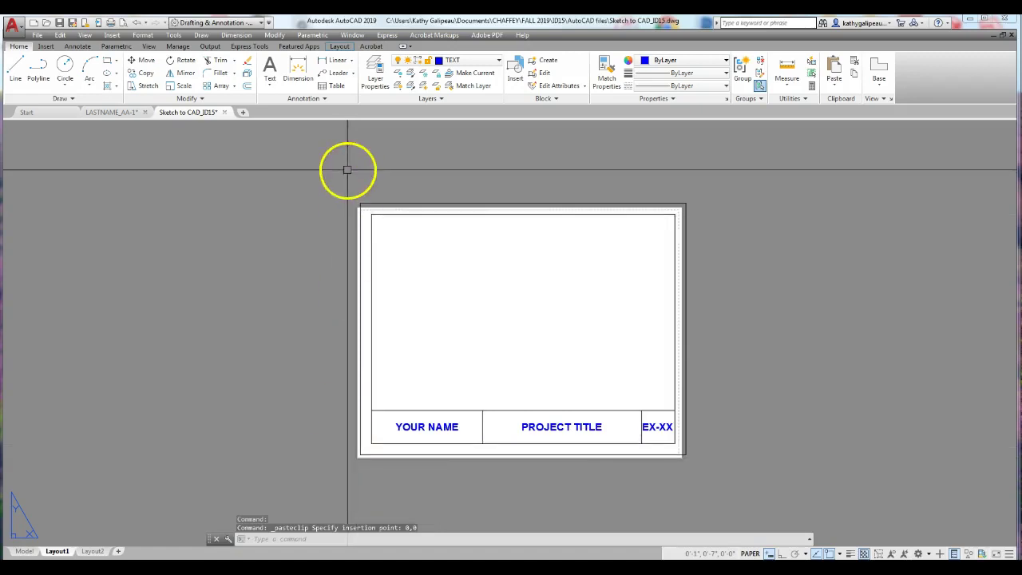
# Move the whole border and title block in Layout1 so the outer border lines up with the paper's edges.
pyautogui.moveTo(335, 372); pyautogui.dragTo(373, 299, button='middle')
pyautogui.moveTo(594, 224); pyautogui.dragTo(578, 267, button='middle')
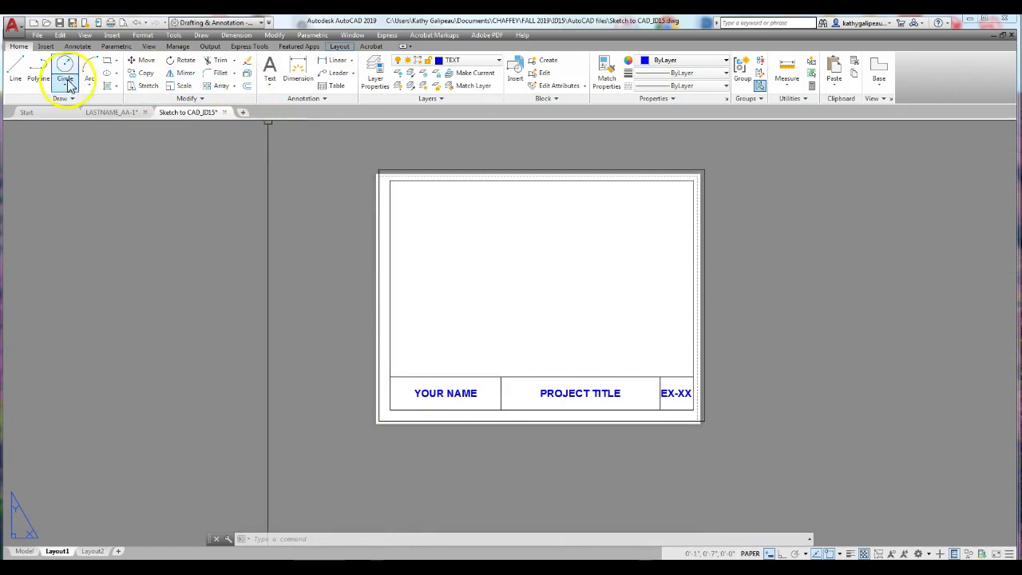
pyautogui.click(147, 67)
pyautogui.click(330, 148)
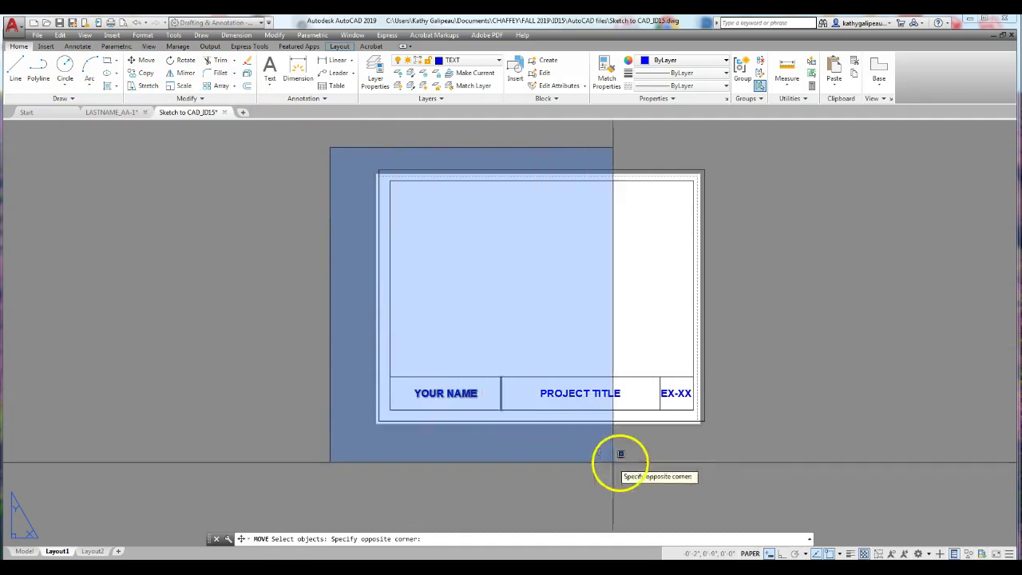
pyautogui.click(754, 461)
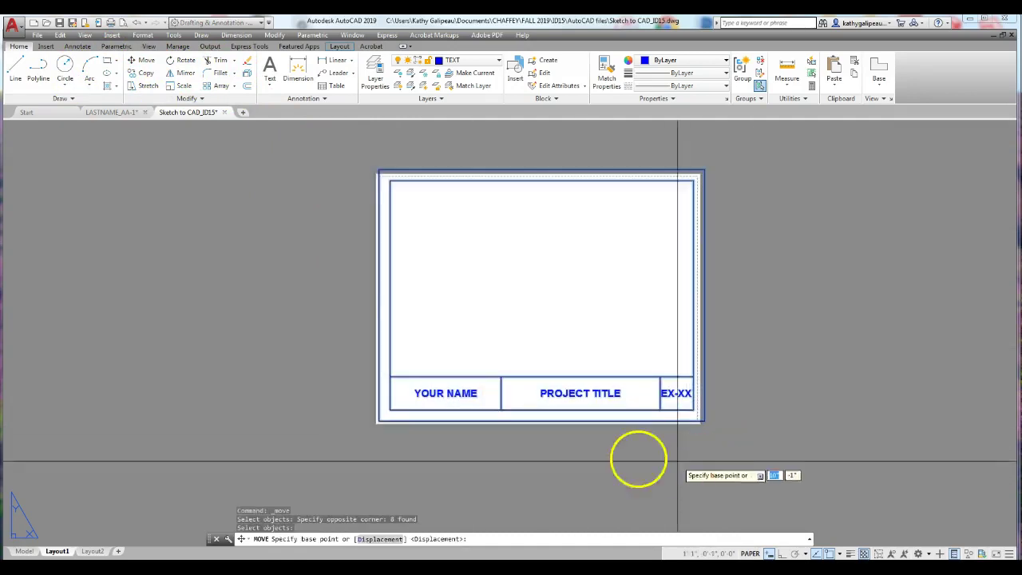
pyautogui.click(389, 411)
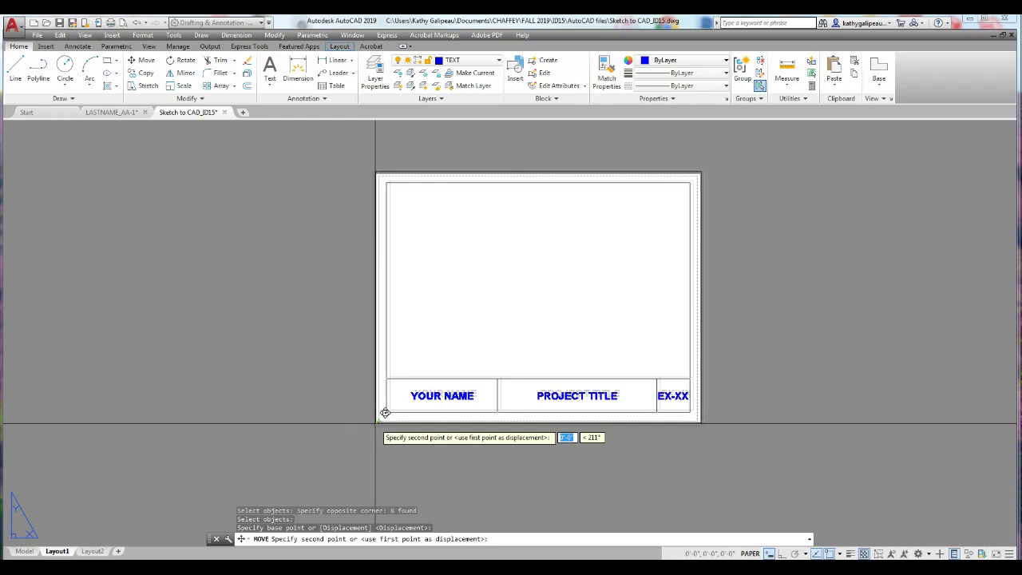
pyautogui.click(385, 413)
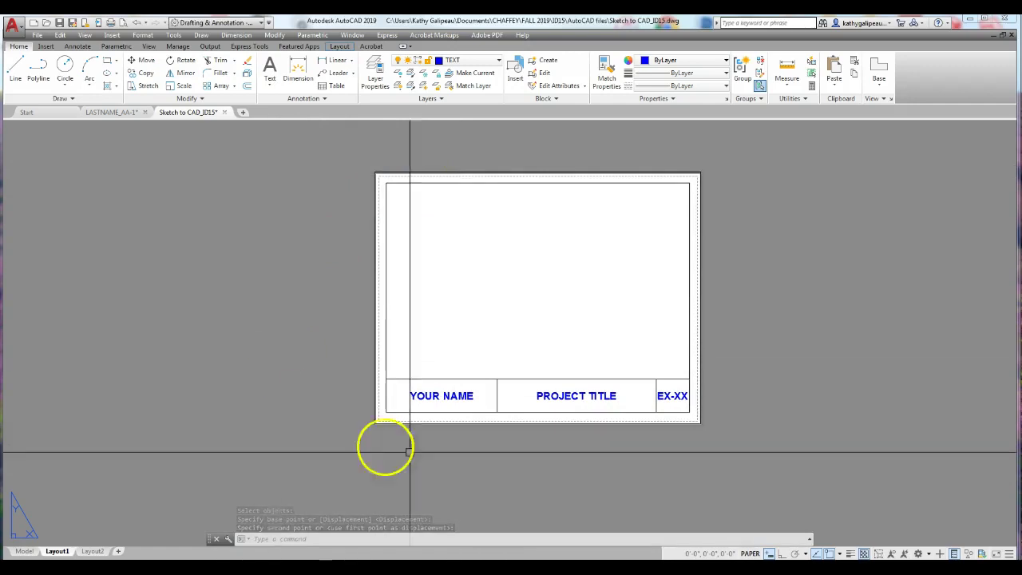
# Open Layout2 and make the existing 8X11P page setup current for it.
pyautogui.moveTo(57, 551)
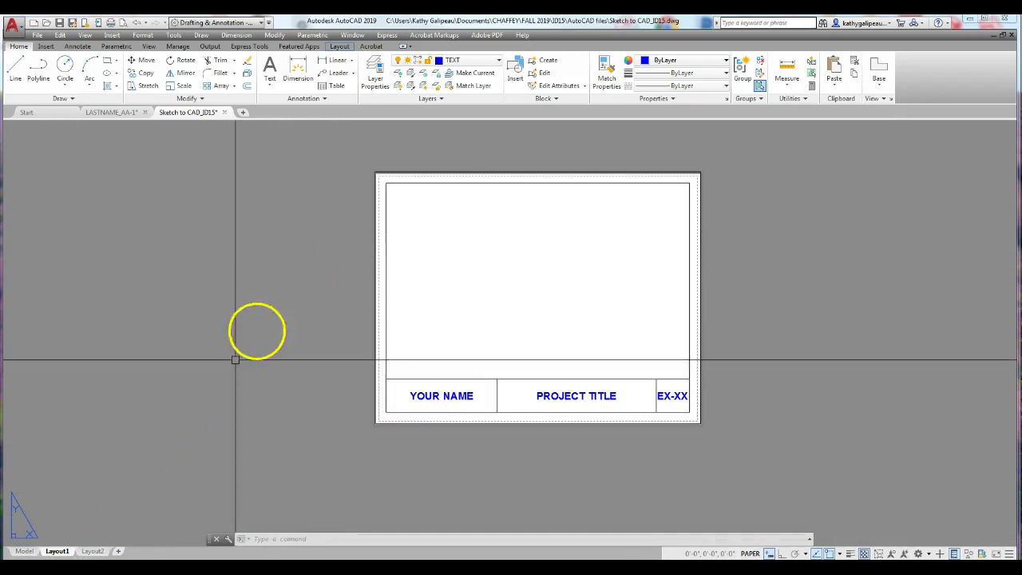
pyautogui.moveTo(98, 553)
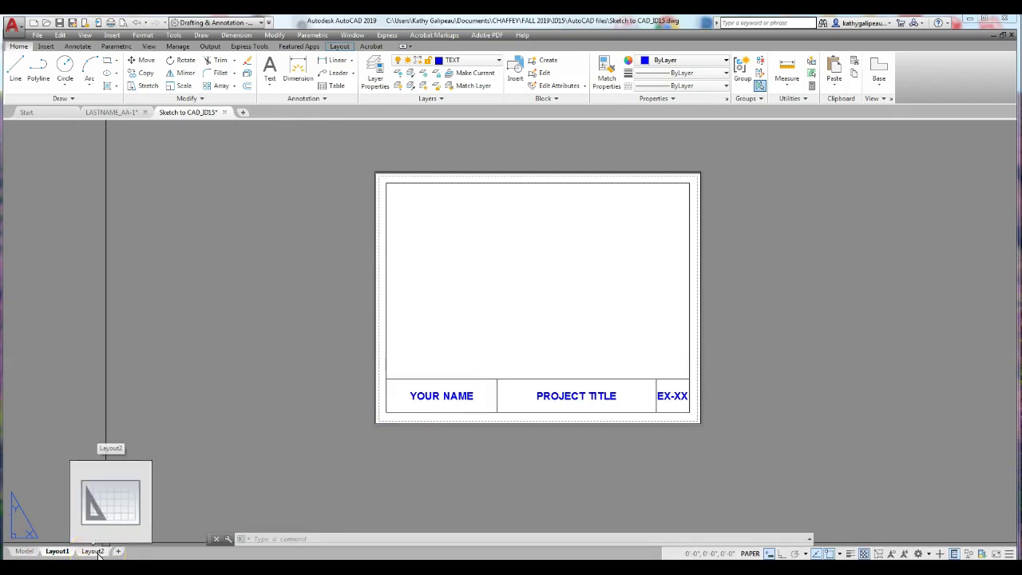
pyautogui.click(94, 551)
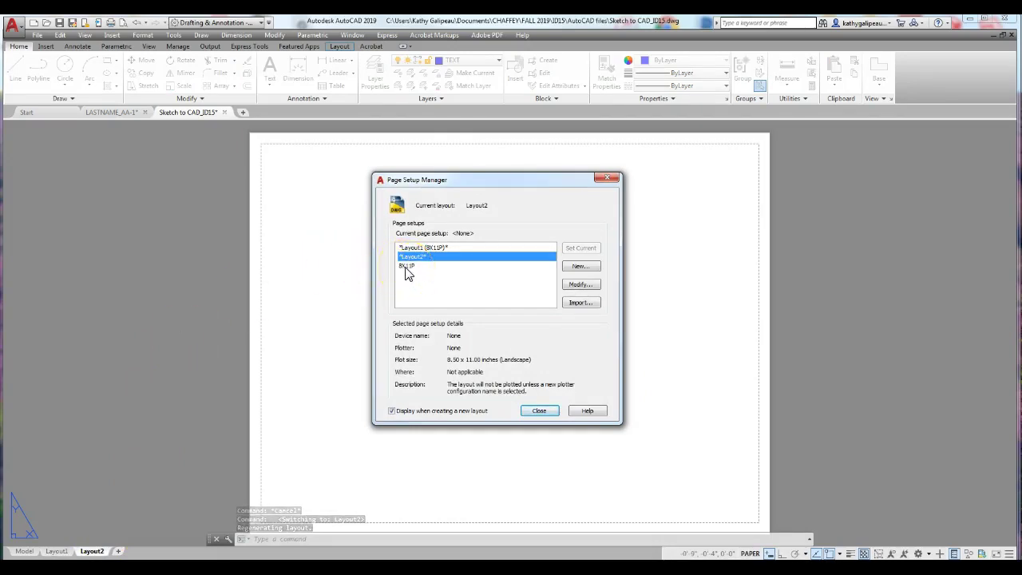
pyautogui.click(407, 267)
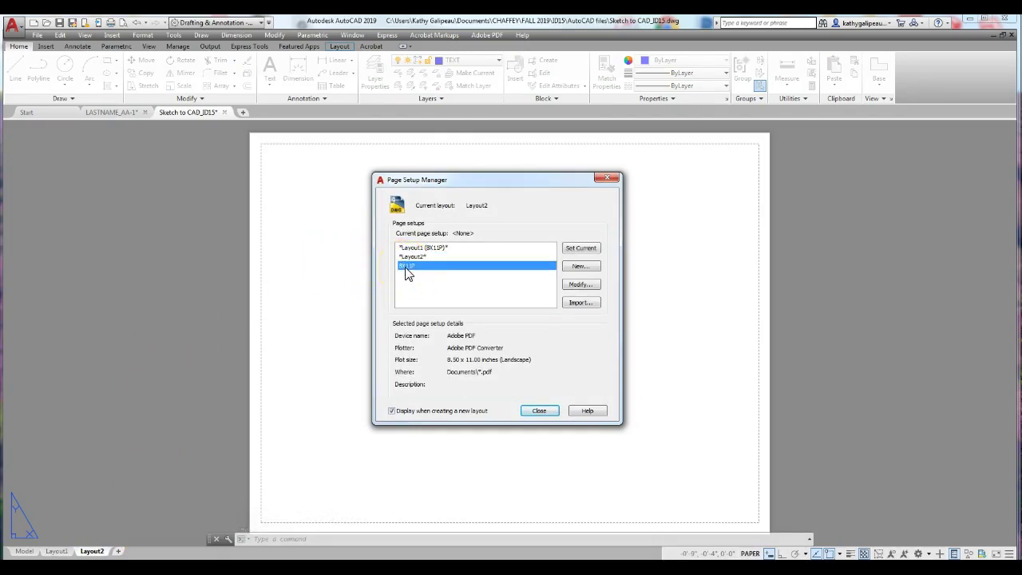
pyautogui.click(581, 248)
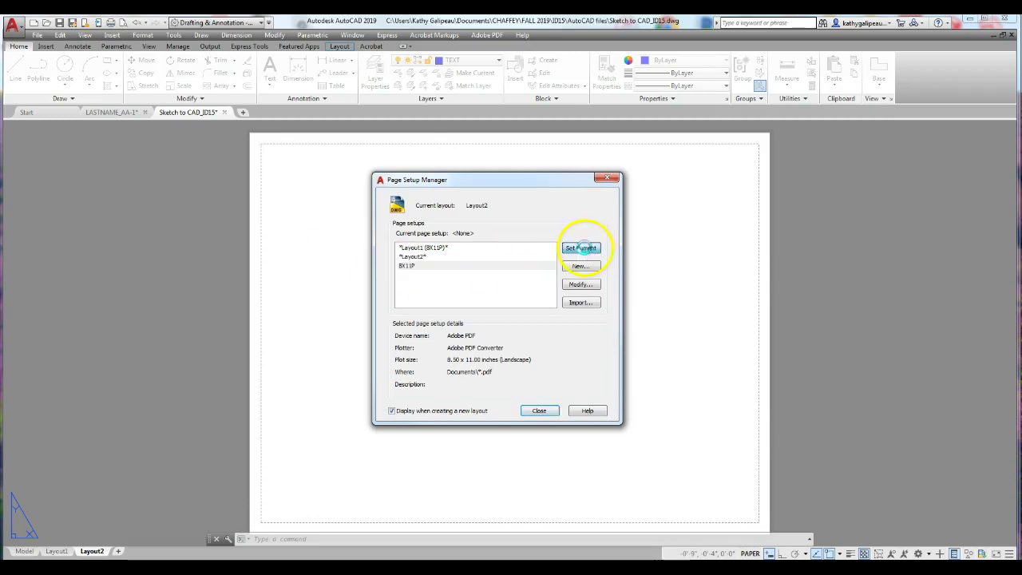
pyautogui.click(540, 412)
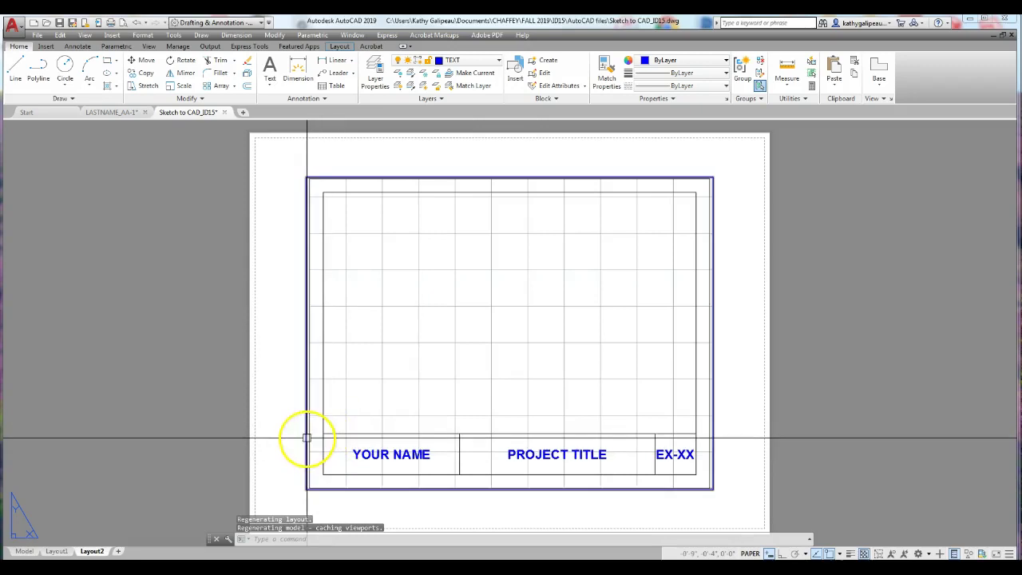
# Delete Layout2's default viewport and paste the border and title block with its lower-left corner on the paper's lower-left corner.
pyautogui.click(307, 438)
pyautogui.press('Delete')
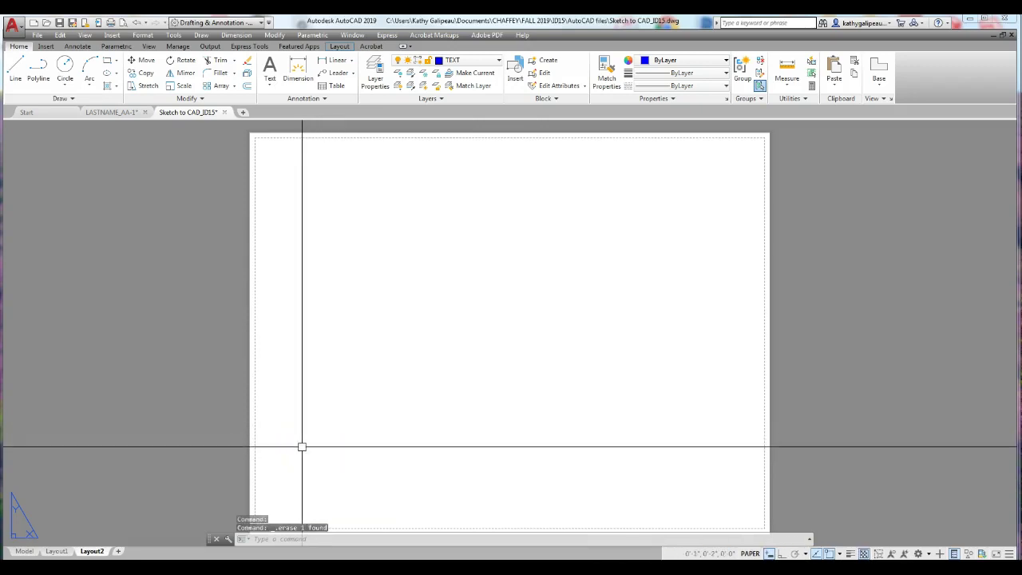
pyautogui.scroll(-2, 300, 439)
pyautogui.hotkey('ctrl', 'v')
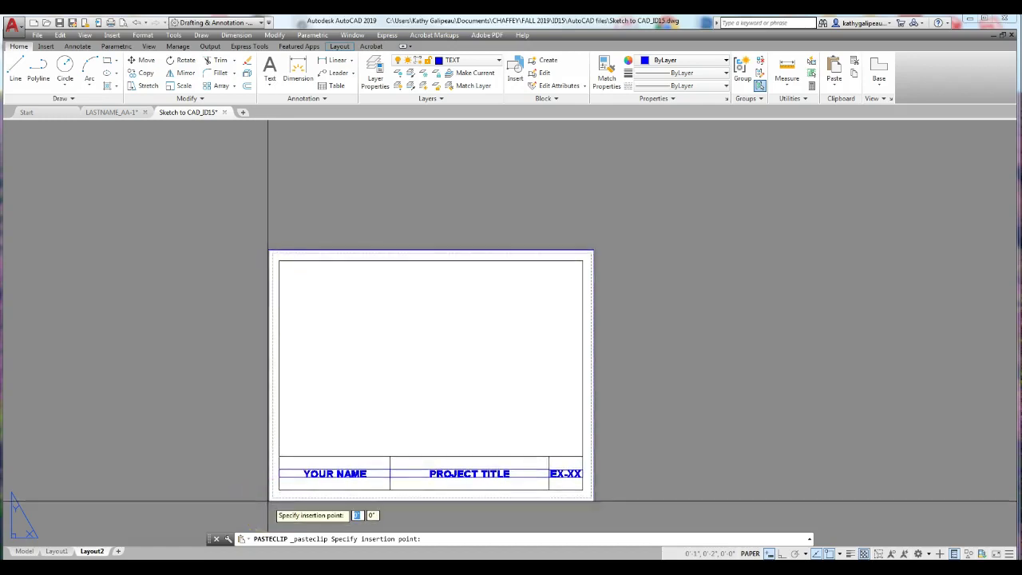
pyautogui.click(269, 500)
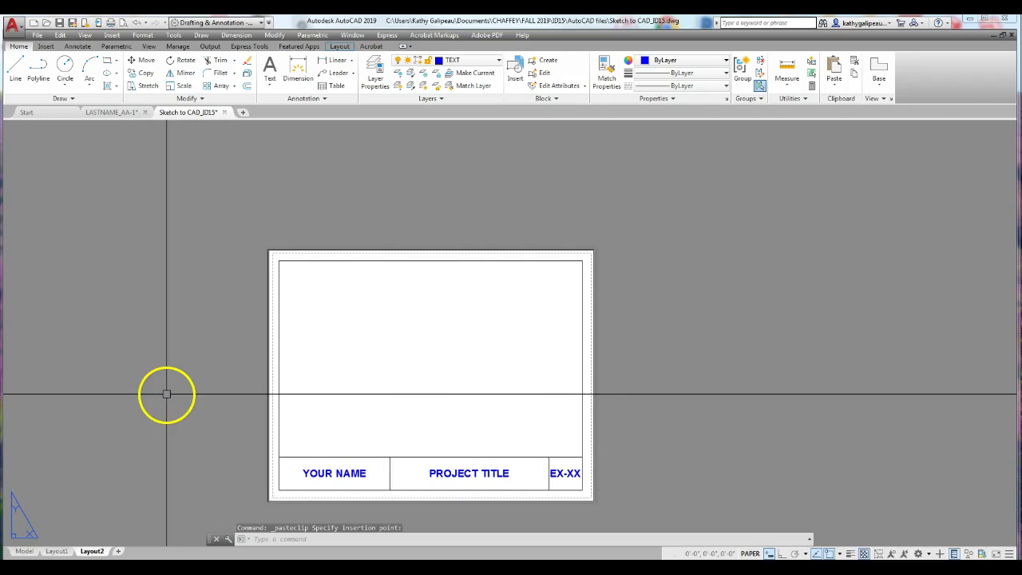
pyautogui.press('Escape')
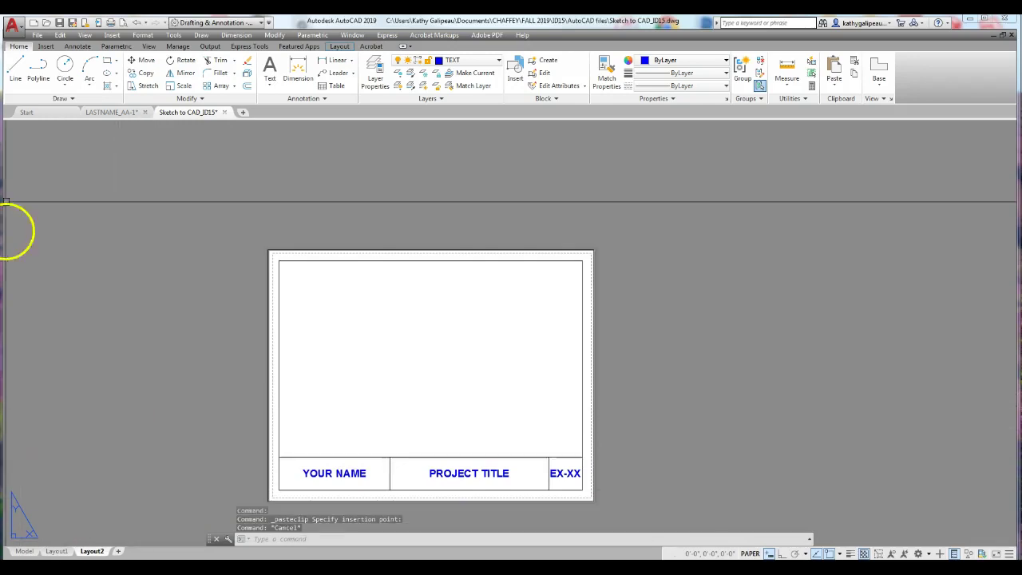
# Save the drawing and check the title block sheets in Layout1 and Layout2.
pyautogui.click(37, 35)
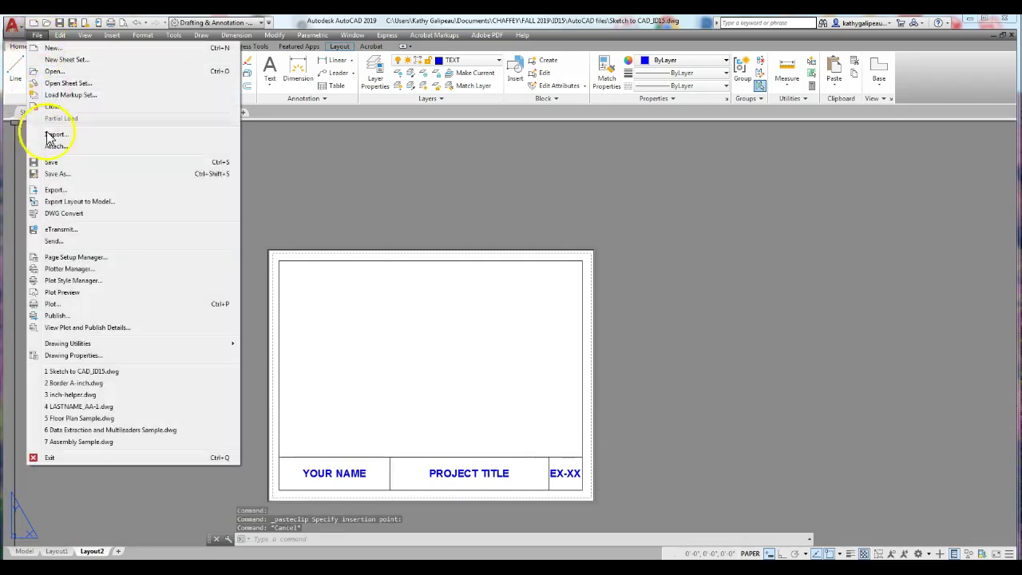
pyautogui.click(51, 163)
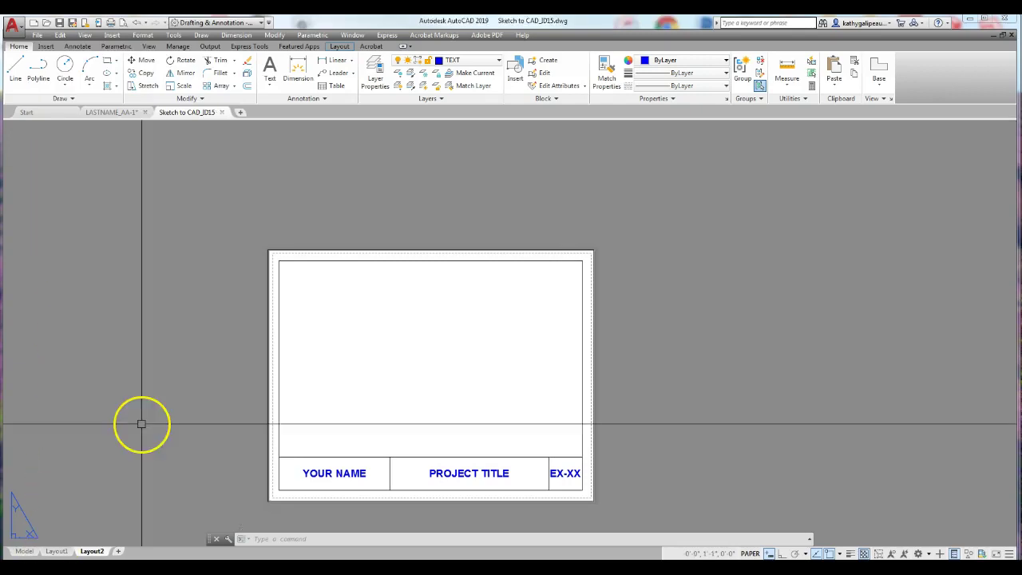
pyautogui.click(56, 551)
pyautogui.click(90, 551)
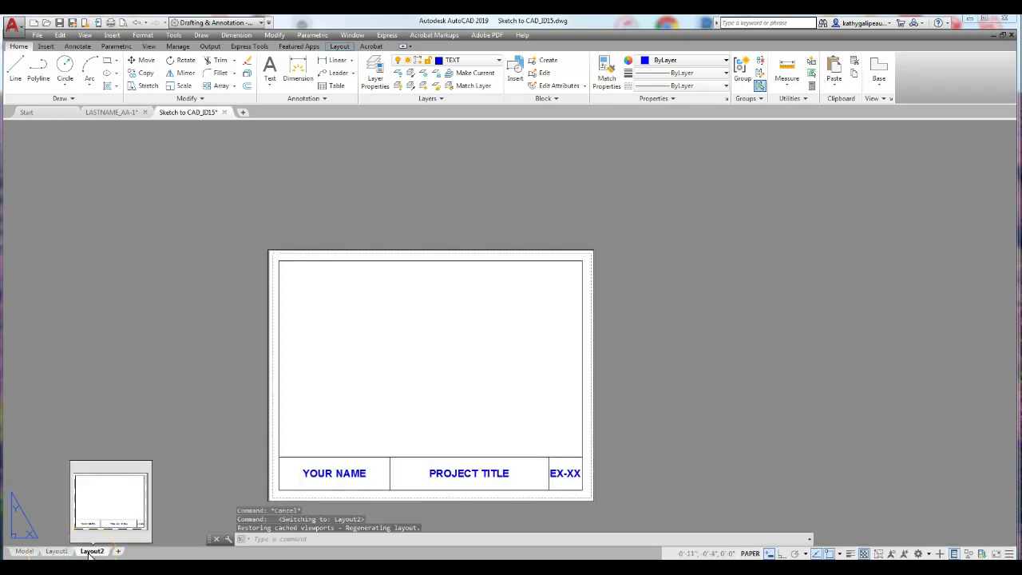
pyautogui.moveTo(422, 392); pyautogui.dragTo(463, 319, button='middle')
pyautogui.scroll(2, 464, 320)
pyautogui.scroll(-2, 463, 320)
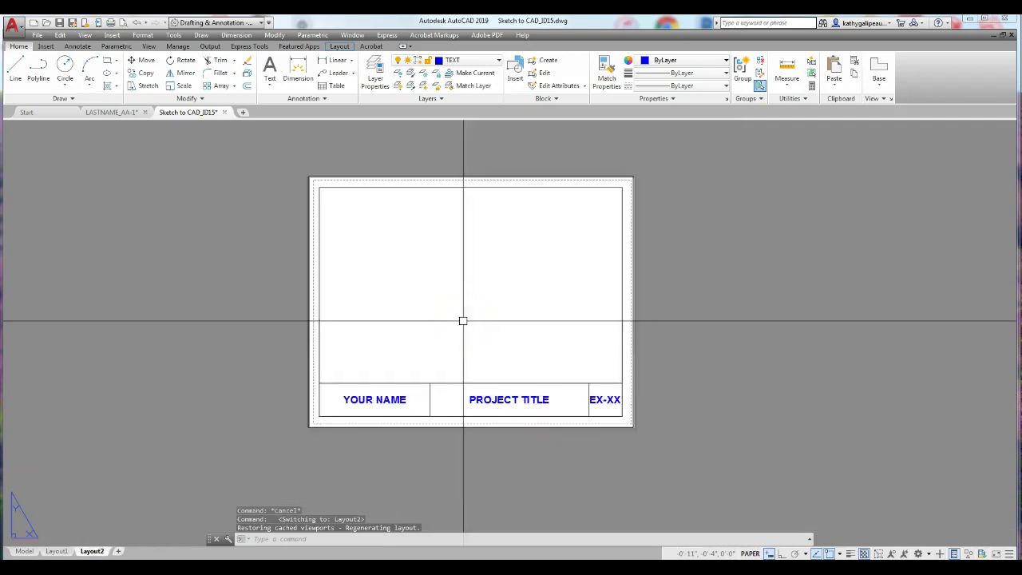
# Delete the entire border and title block from model space.
pyautogui.click(24, 551)
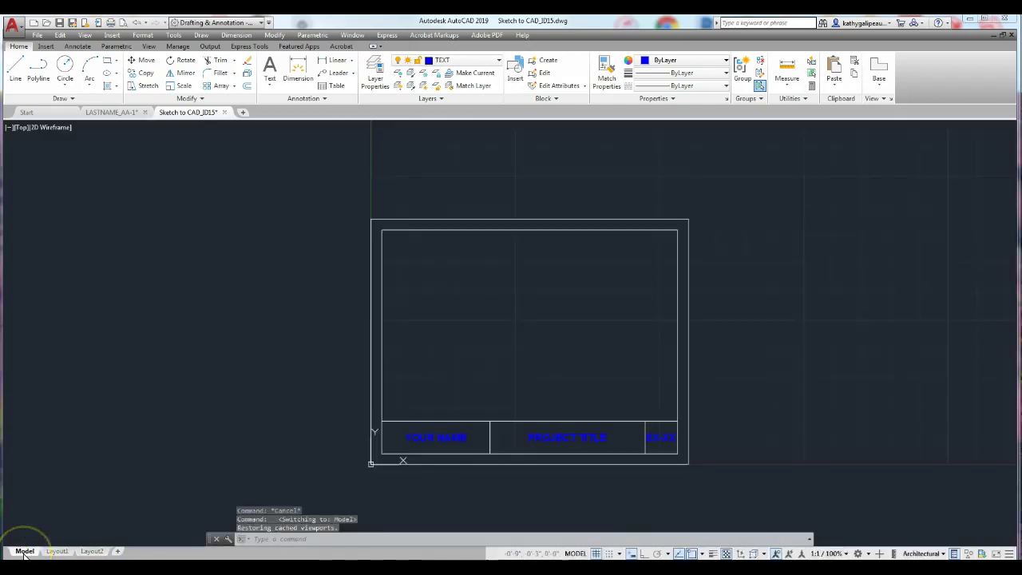
pyautogui.scroll(-2, 254, 383)
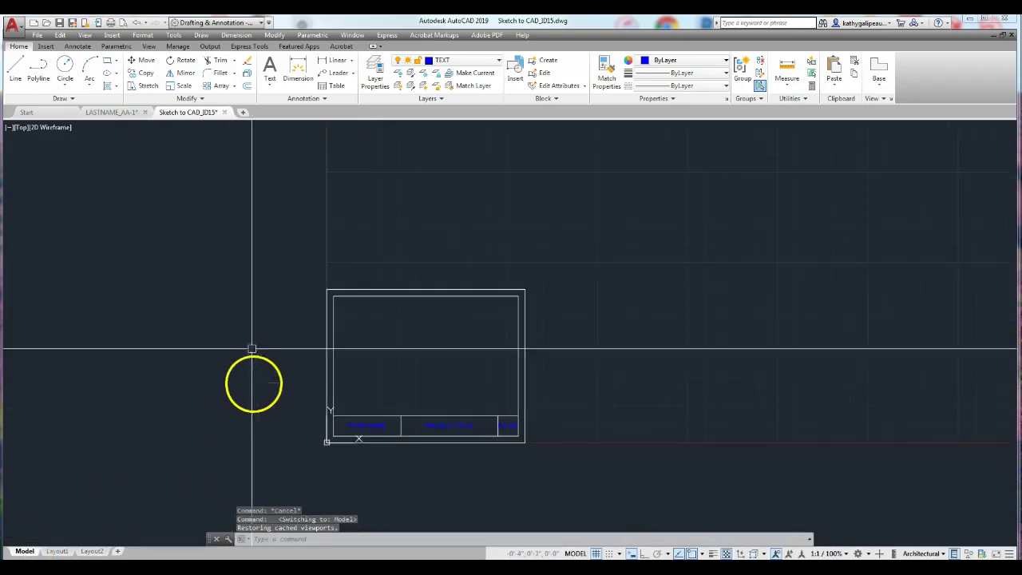
pyautogui.click(289, 260)
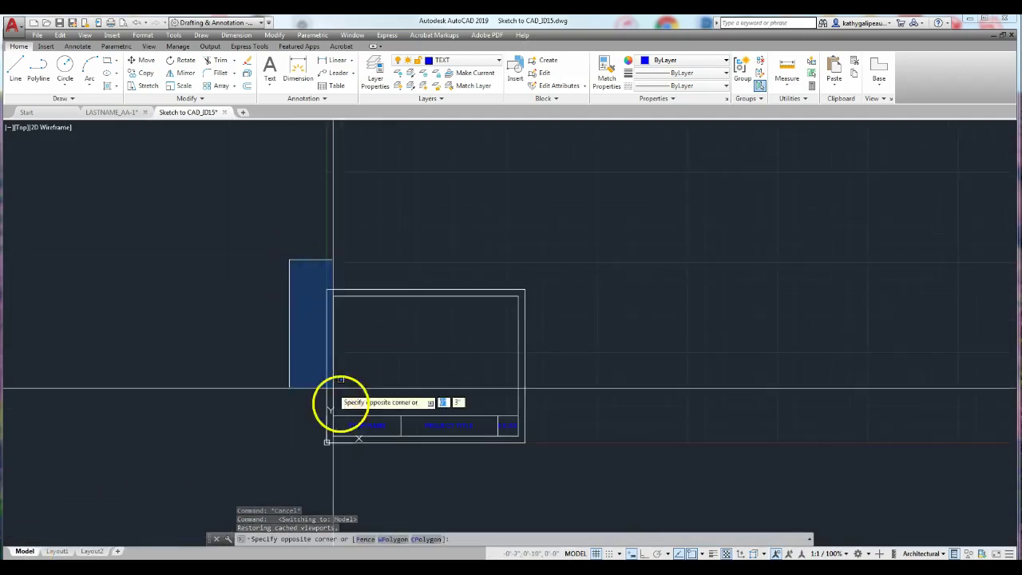
pyautogui.click(551, 472)
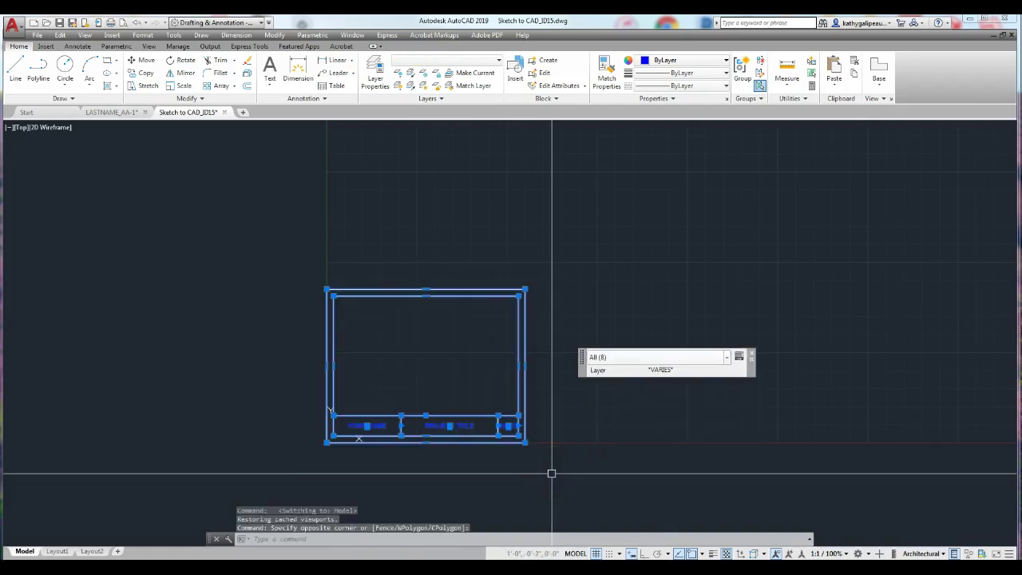
pyautogui.press('Delete')
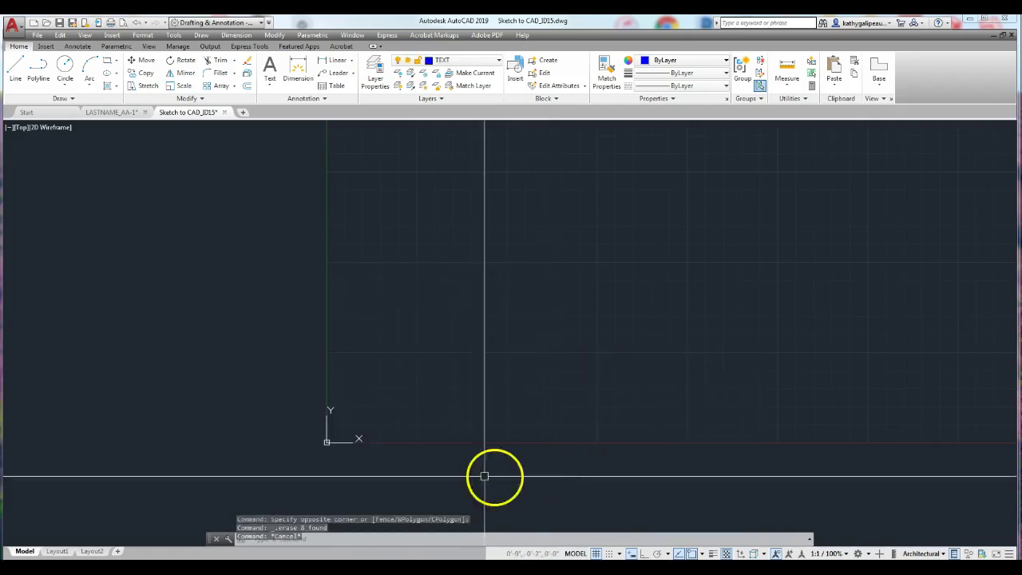
# Check the title block sheets in Layout1 and Layout2, and return to the empty drawing area in model space.
pyautogui.click(56, 551)
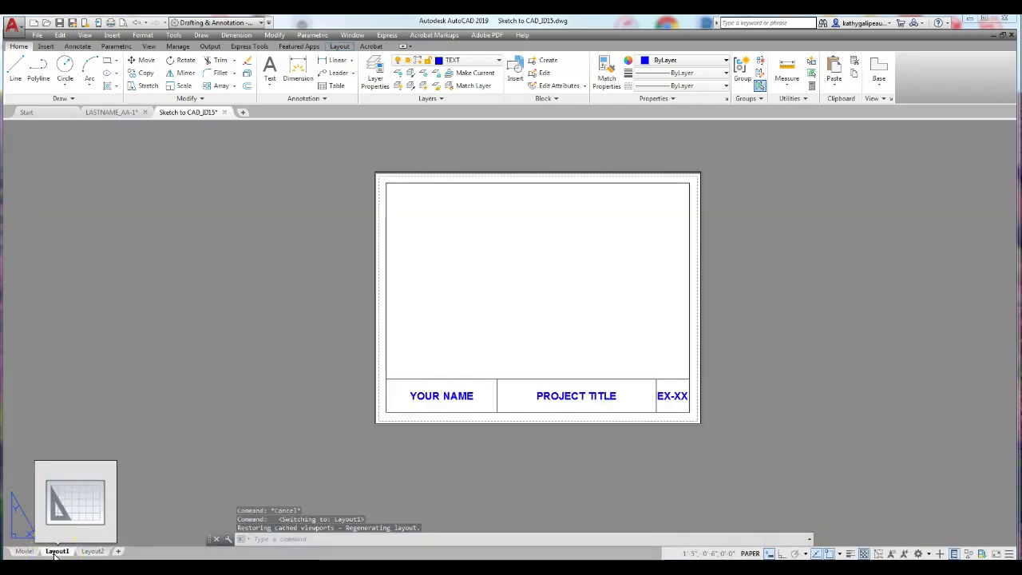
pyautogui.click(93, 552)
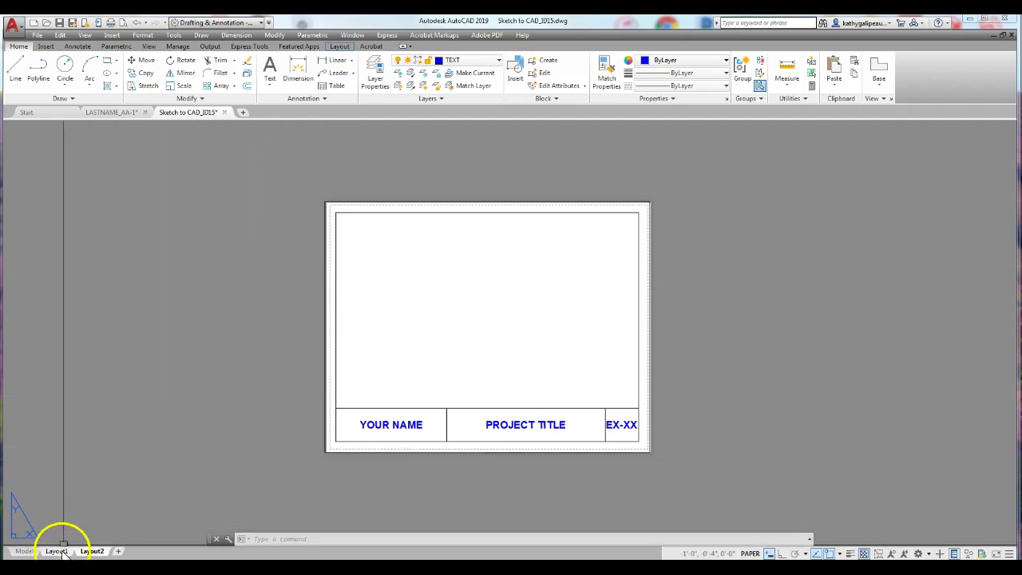
pyautogui.click(24, 551)
pyautogui.moveTo(405, 398); pyautogui.dragTo(406, 424, button='middle')
pyautogui.scroll(1, 395, 414)
pyautogui.moveTo(458, 401); pyautogui.dragTo(378, 450, button='middle')
pyautogui.scroll(-3, 375, 451)
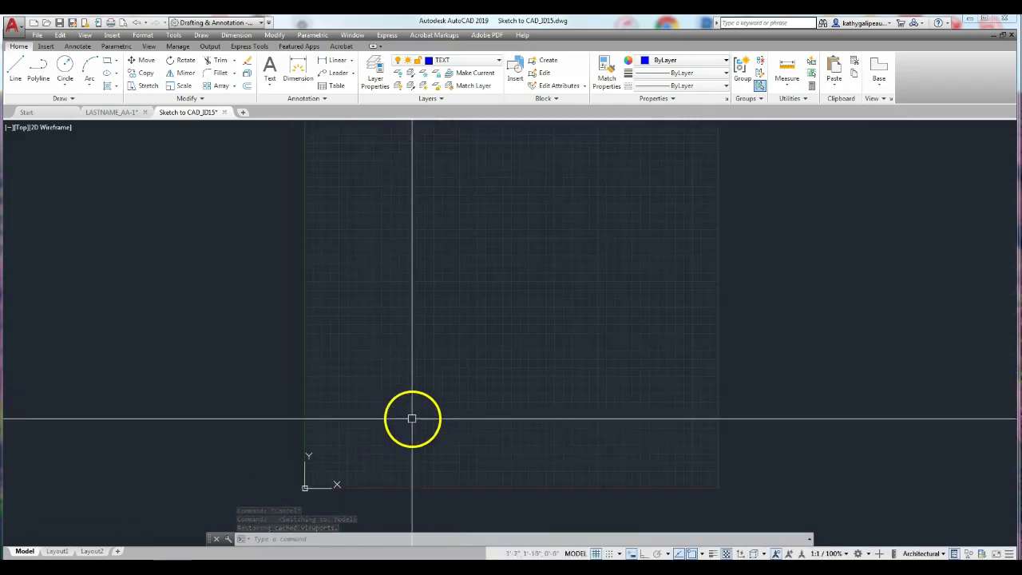
pyautogui.moveTo(411, 419)
pyautogui.mouseDown(button='middle')
pyautogui.moveTo(476, 396)
pyautogui.moveTo(417, 431)
pyautogui.mouseUp(button='middle')
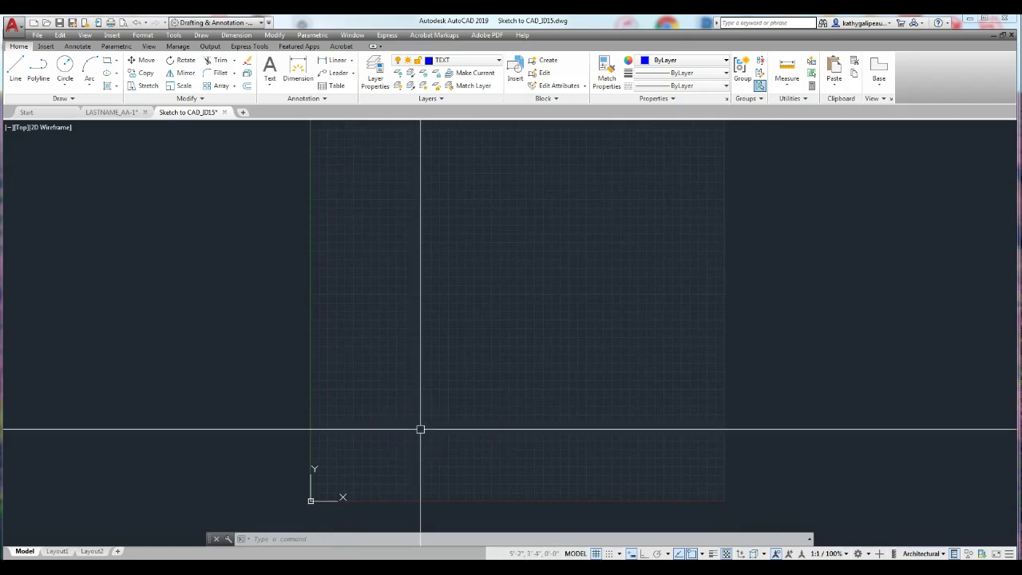
# Consult the Plan A sketch in the Acrobat PDF and draw its bottom wall as a 10' horizontal line with Ortho on.
pyautogui.moveTo(1021, 58); pyautogui.dragTo(479, 30)
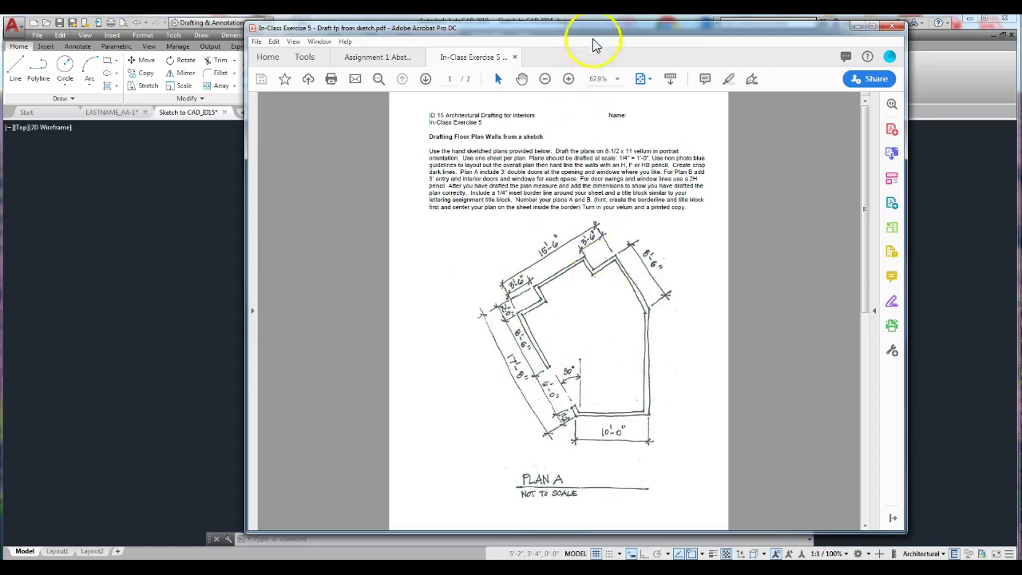
pyautogui.moveTo(595, 32); pyautogui.dragTo(1021, 32)
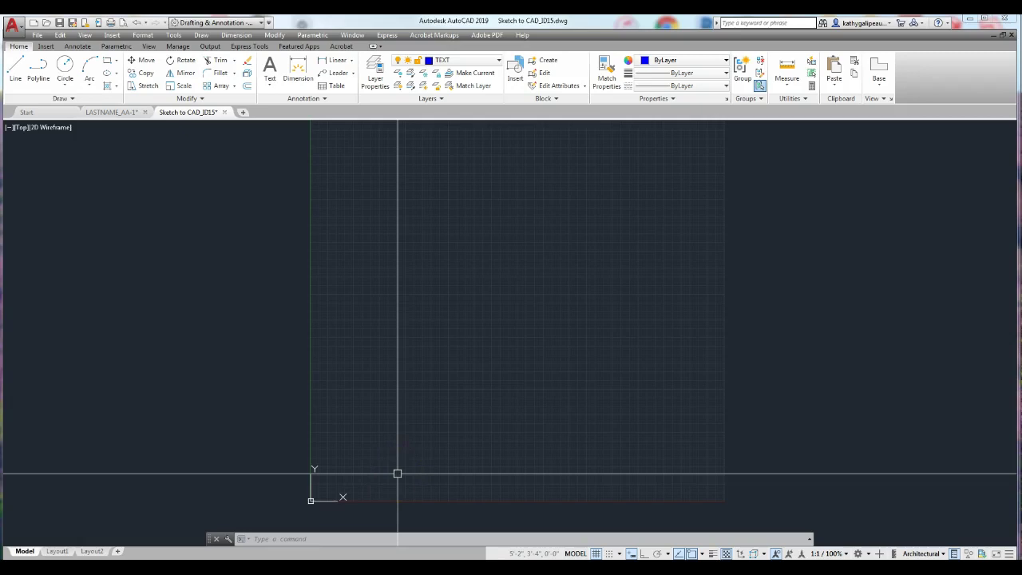
pyautogui.click(15, 68)
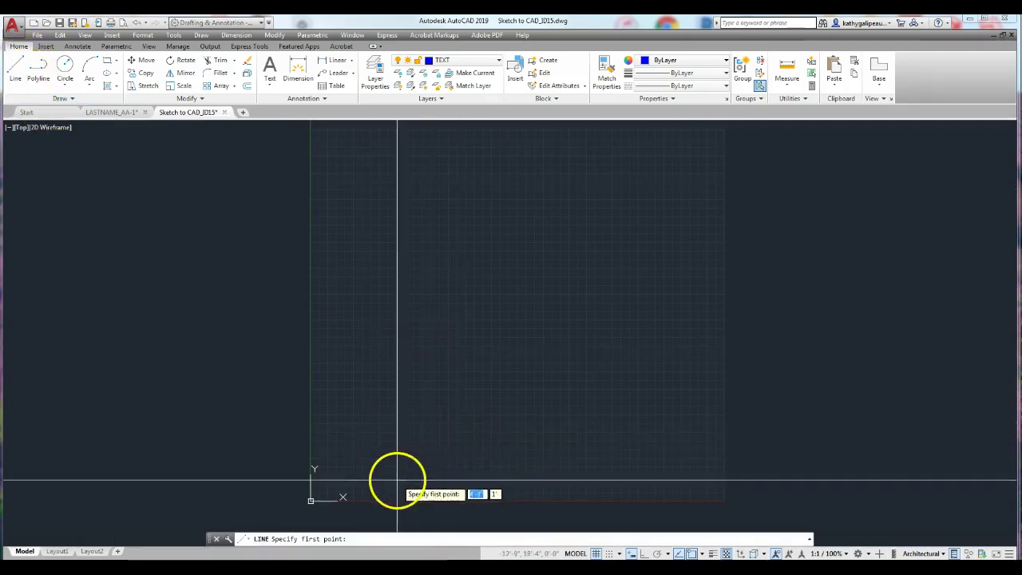
pyautogui.click(467, 483)
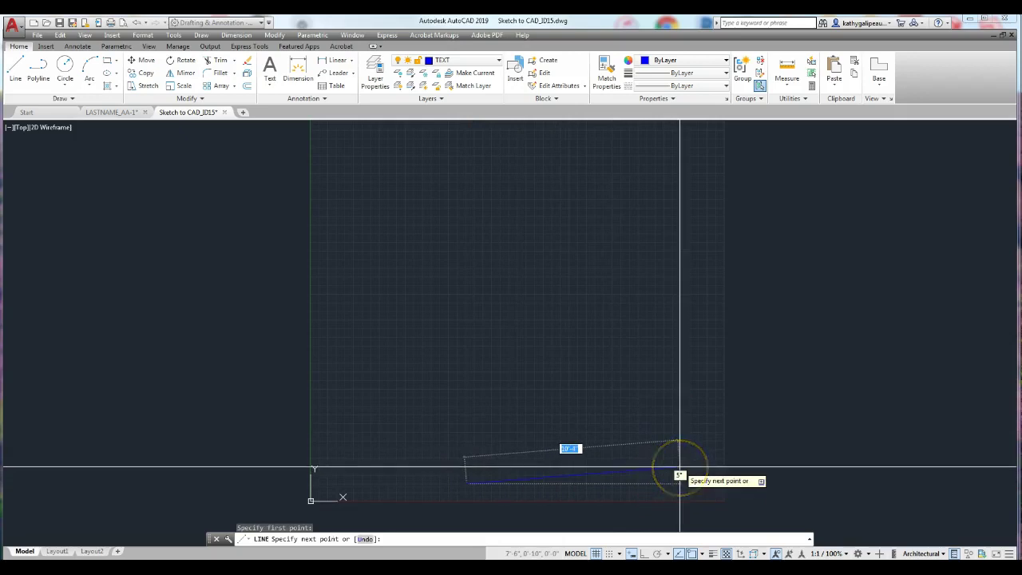
pyautogui.press('F8')
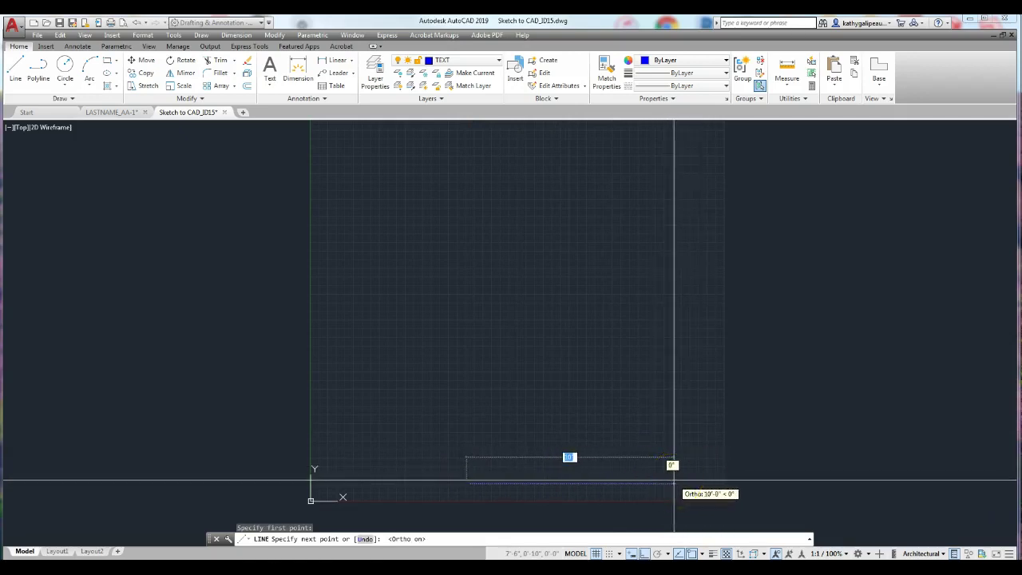
pyautogui.write("10'")
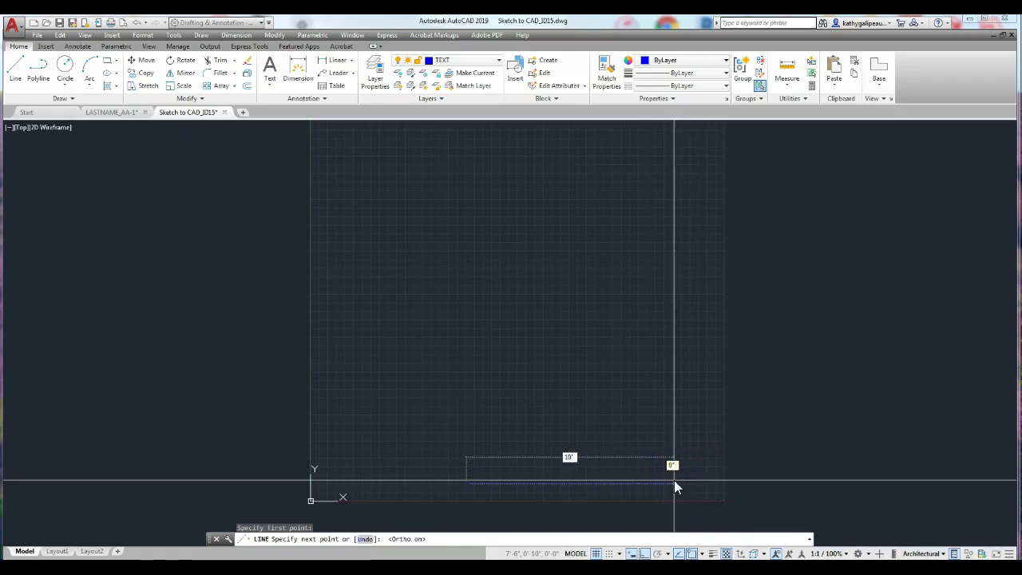
pyautogui.press('Return')
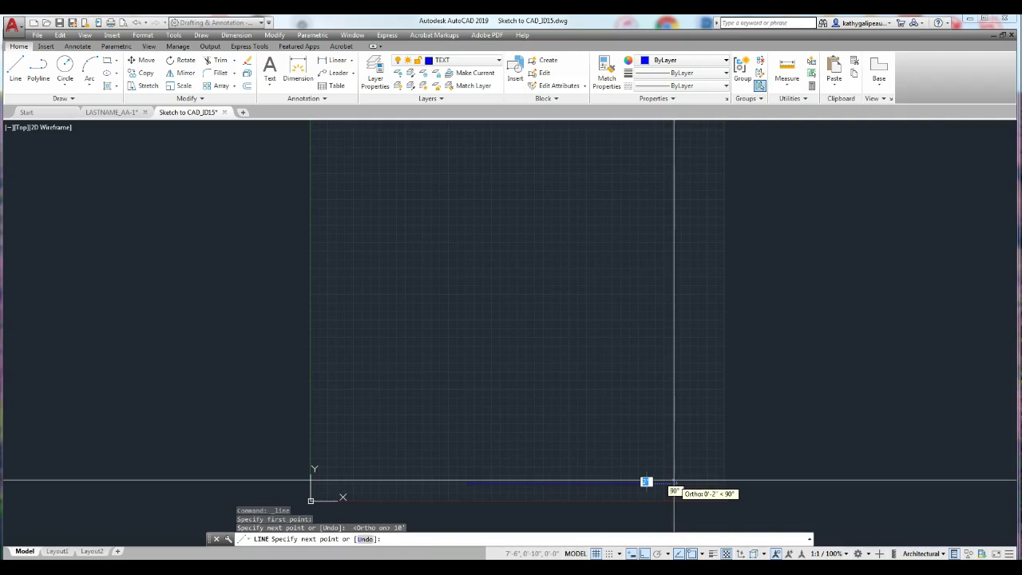
pyautogui.press('Return')
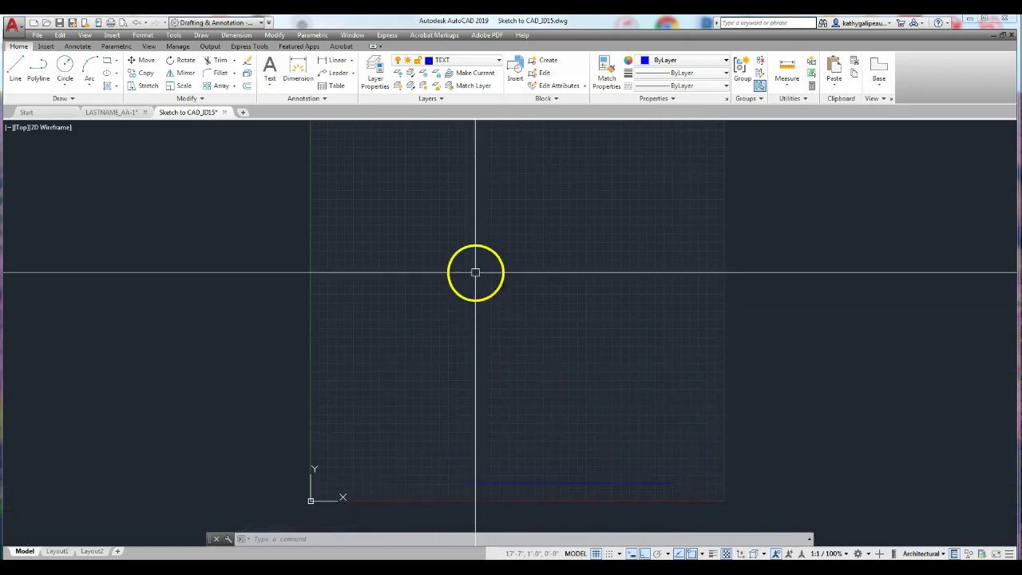
pyautogui.press('Escape')
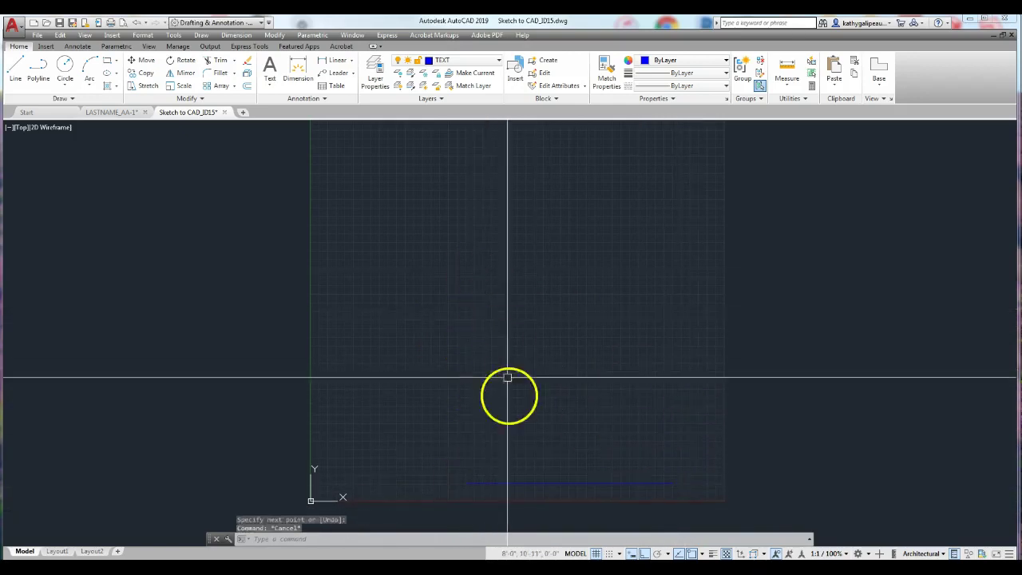
pyautogui.press('Escape')
# Put the 10' line on the WALL layer and make WALL the current layer.
pyautogui.click(512, 484)
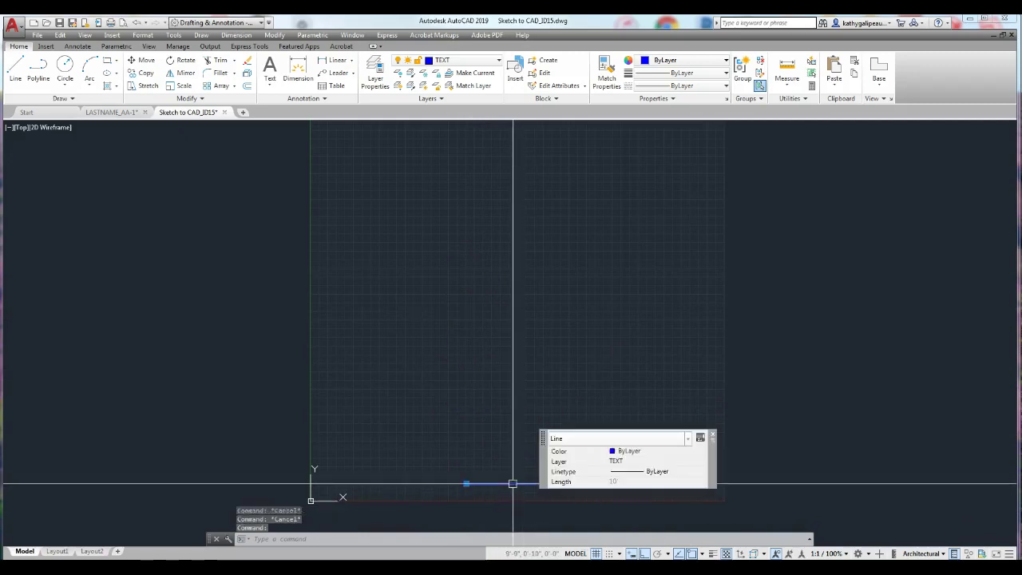
pyautogui.click(495, 61)
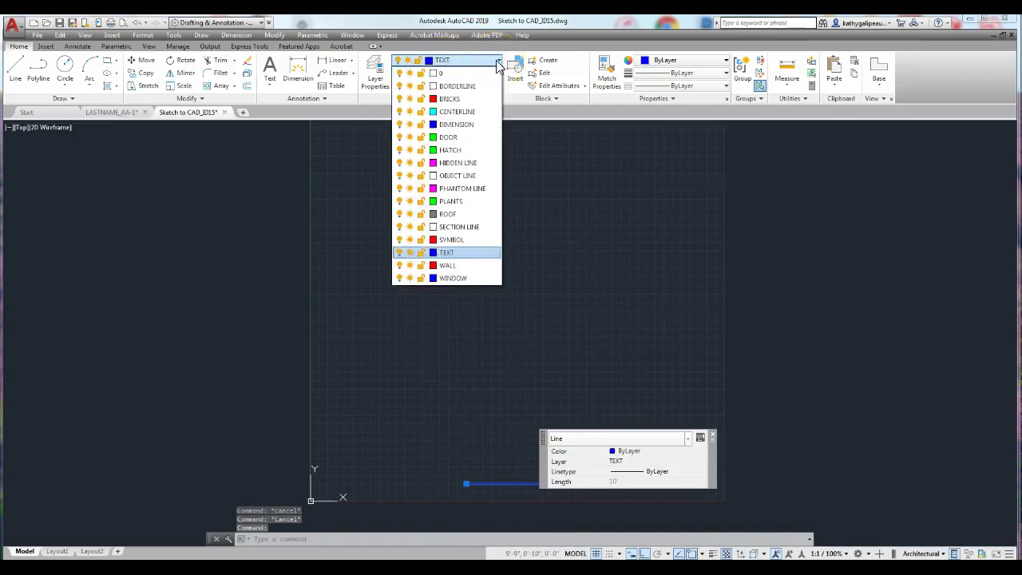
pyautogui.click(459, 266)
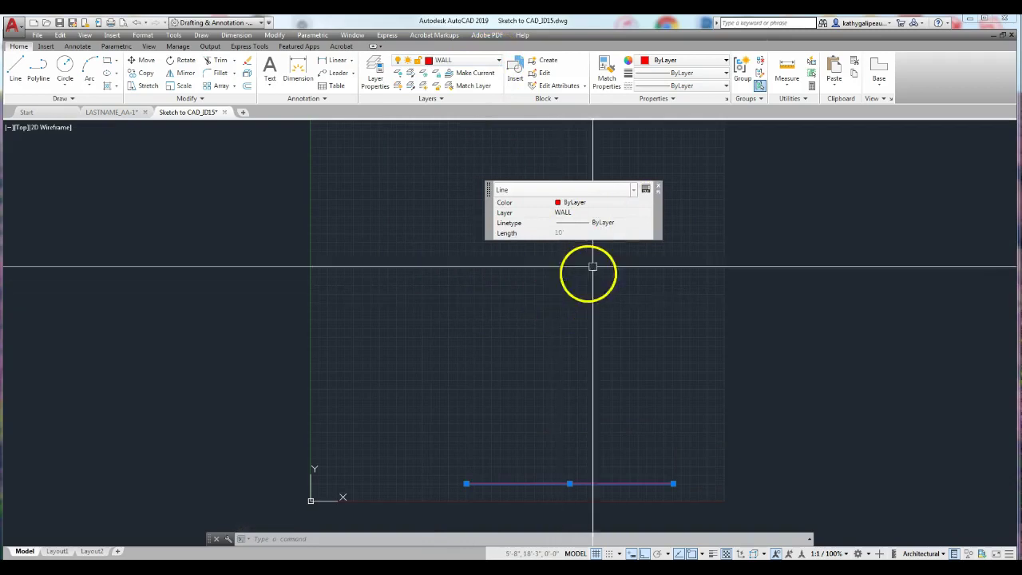
pyautogui.click(657, 187)
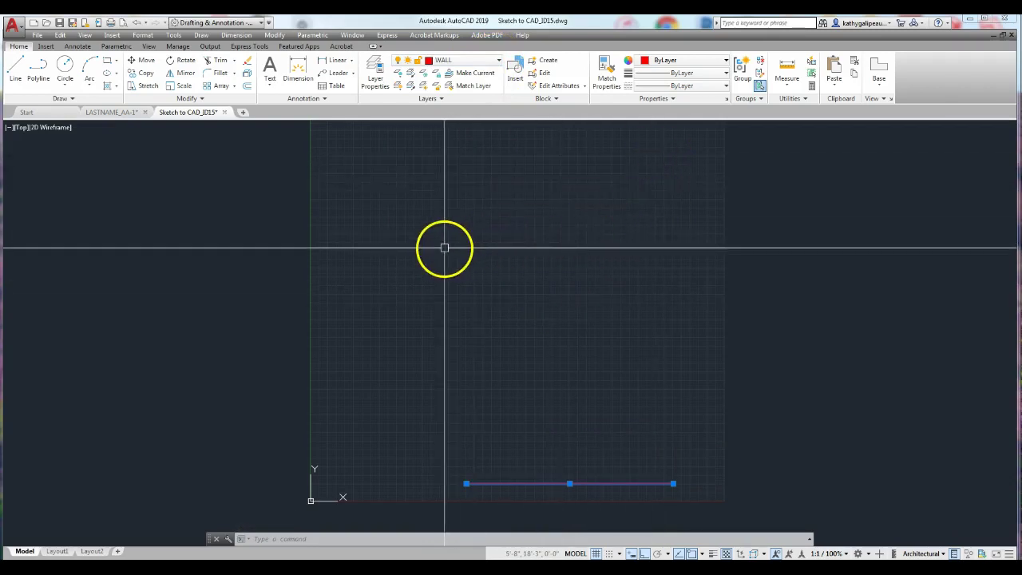
pyautogui.press('Escape')
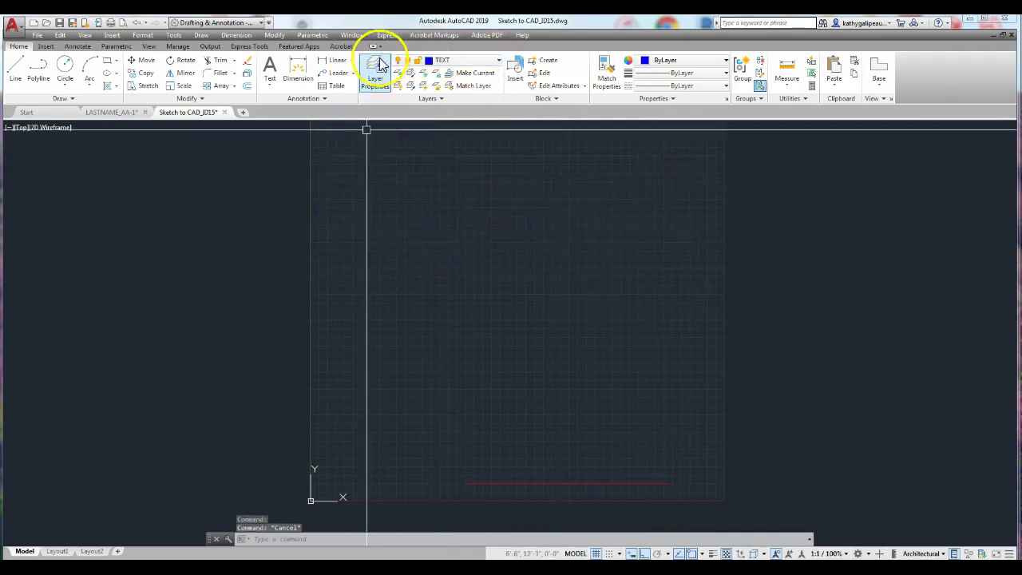
pyautogui.click(483, 62)
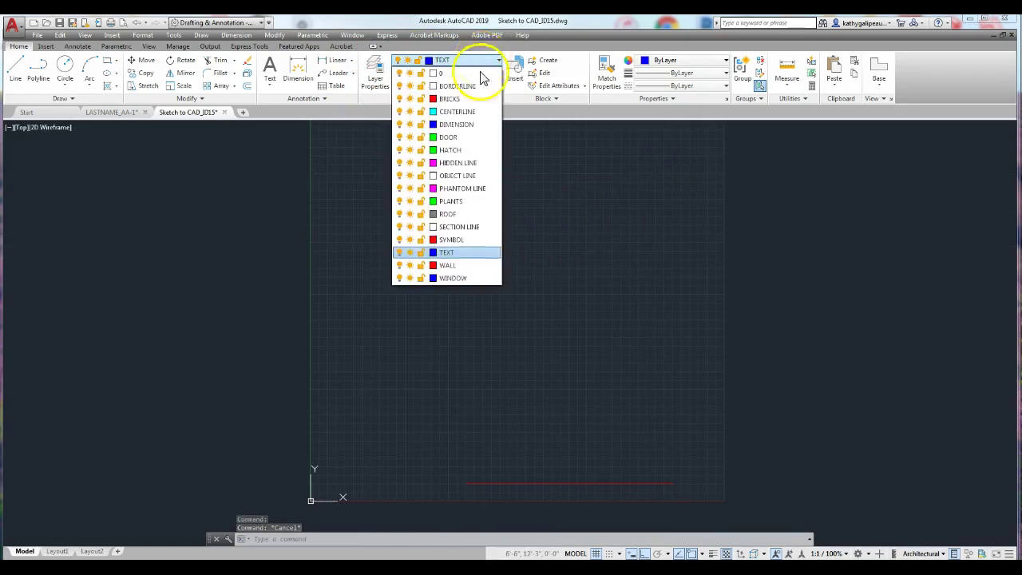
pyautogui.click(452, 266)
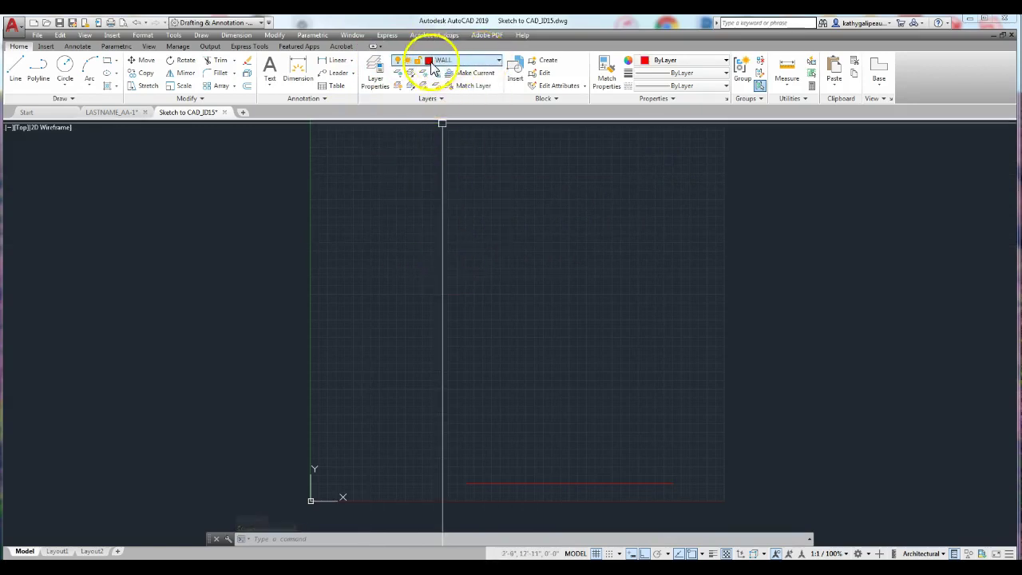
# With Ortho off, draw a 15'-8" wall line at 120° from the left endpoint of the bottom wall.
pyautogui.click(19, 68)
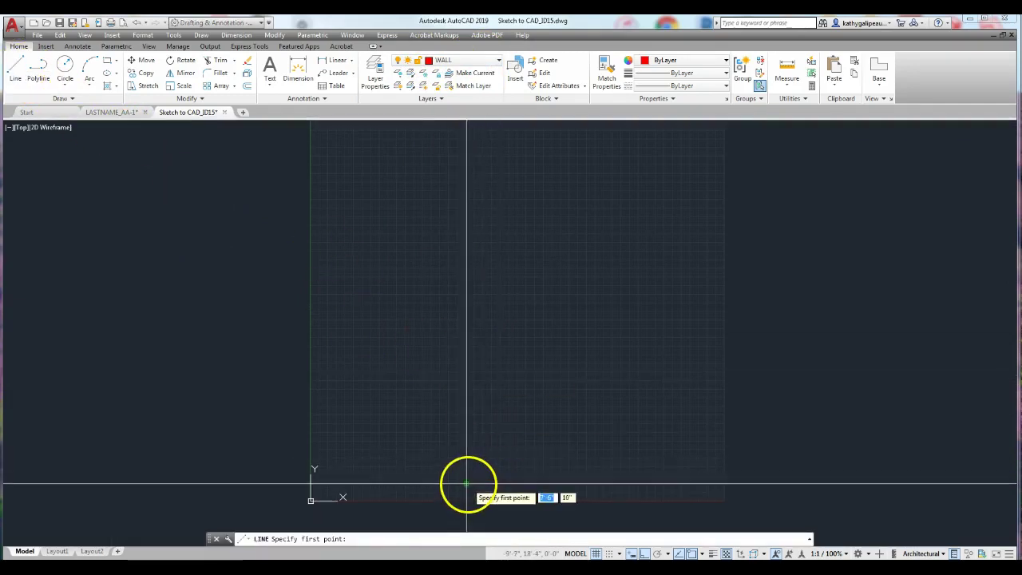
pyautogui.click(702, 553)
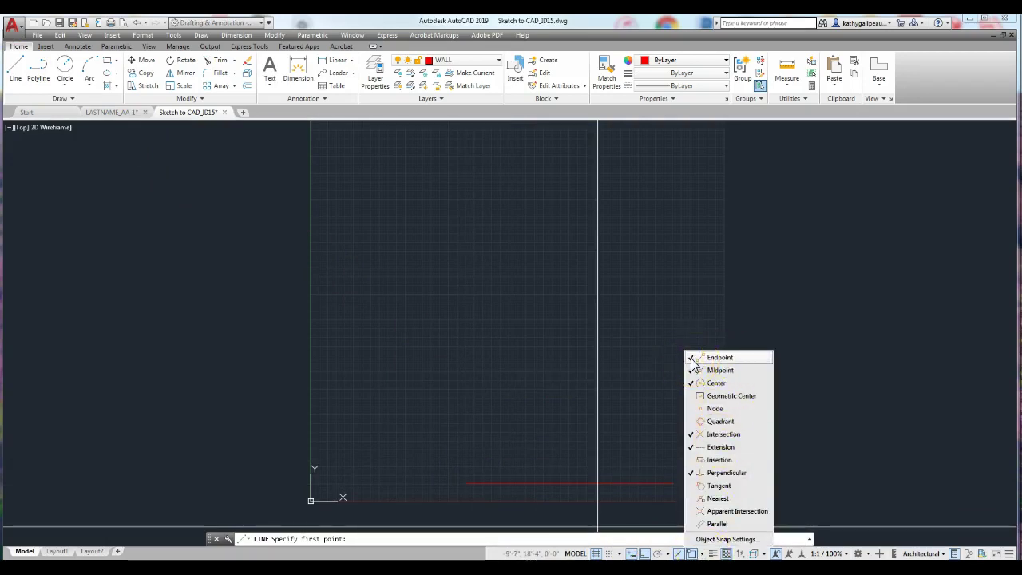
pyautogui.click(673, 517)
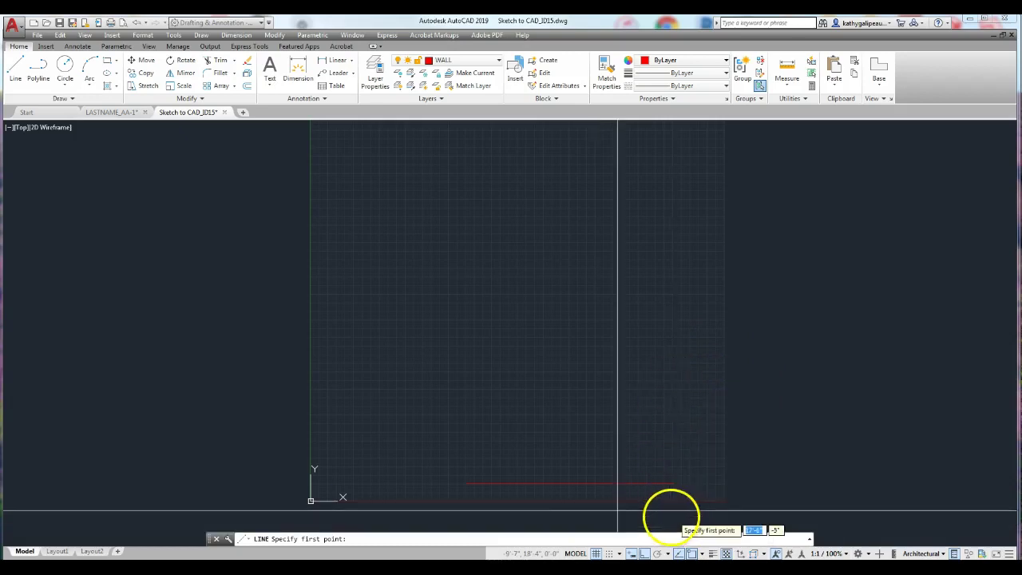
pyautogui.click(465, 484)
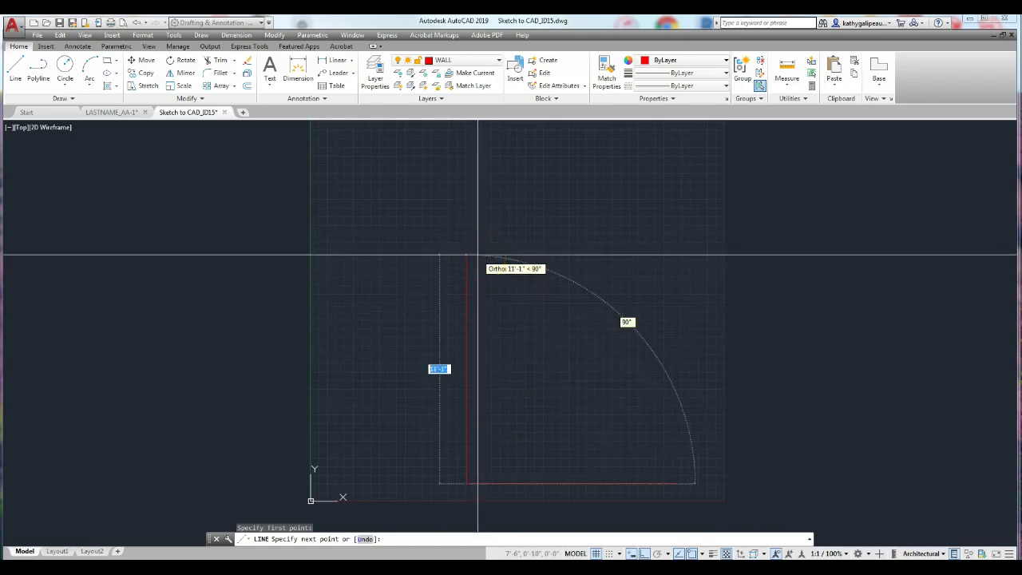
pyautogui.press('F8')
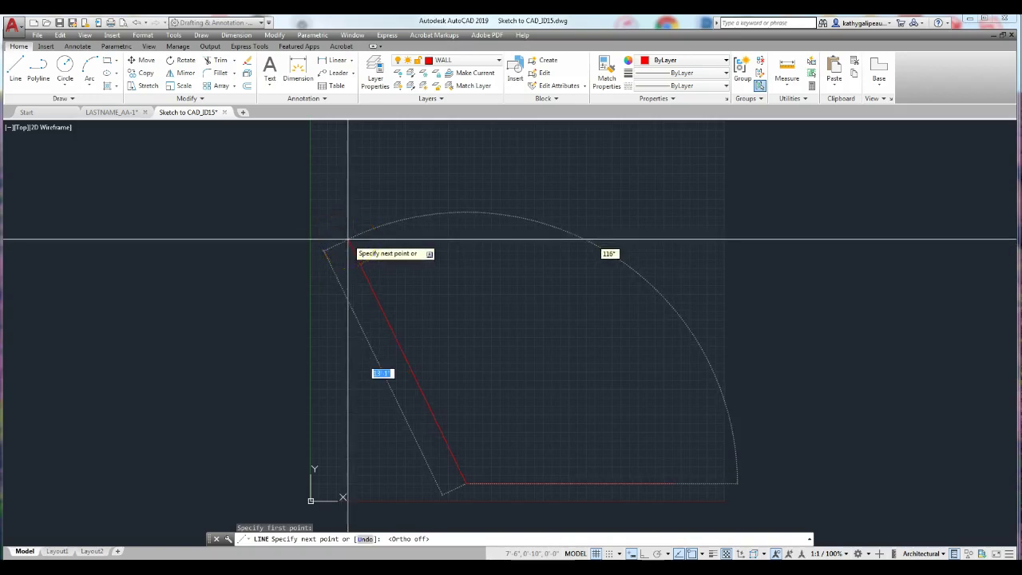
pyautogui.write('15\'-8"')
pyautogui.press('Tab')
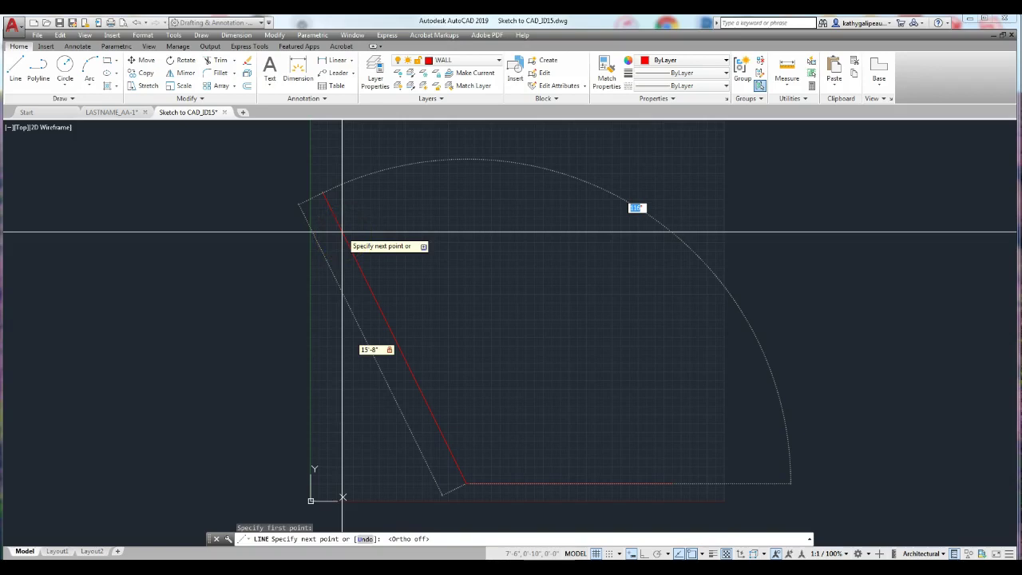
pyautogui.write('120')
pyautogui.press('Return')
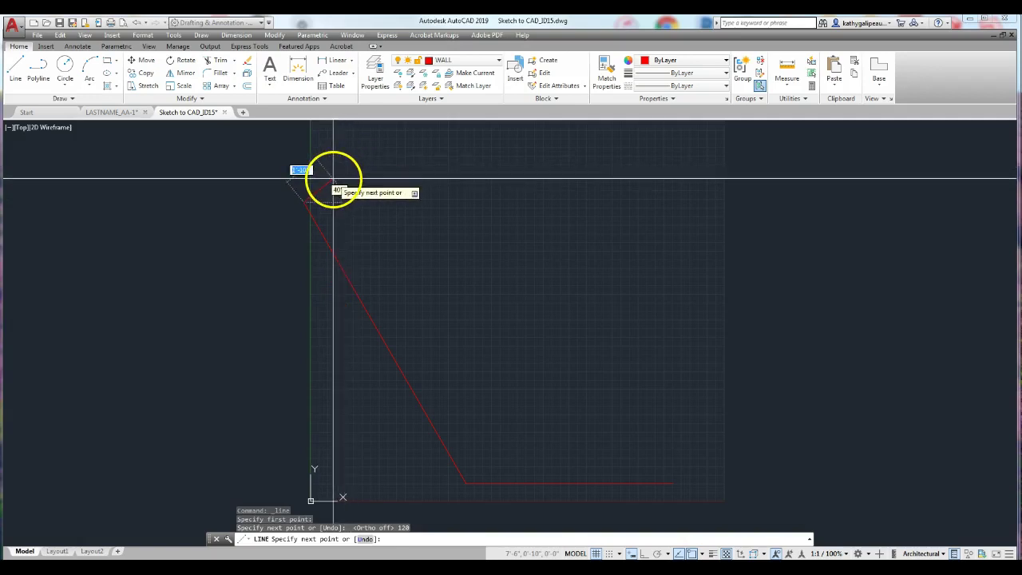
# Continue the wall outline from the upper end of the slanted wall with a 3'-6" segment at 30°.
pyautogui.write("3'-6")
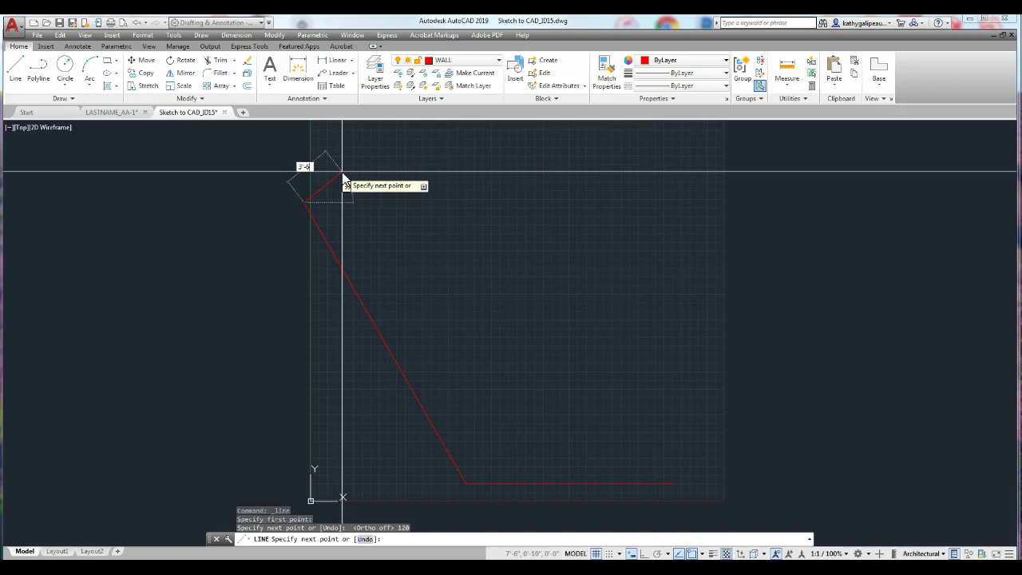
pyautogui.write('"')
pyautogui.press('Tab')
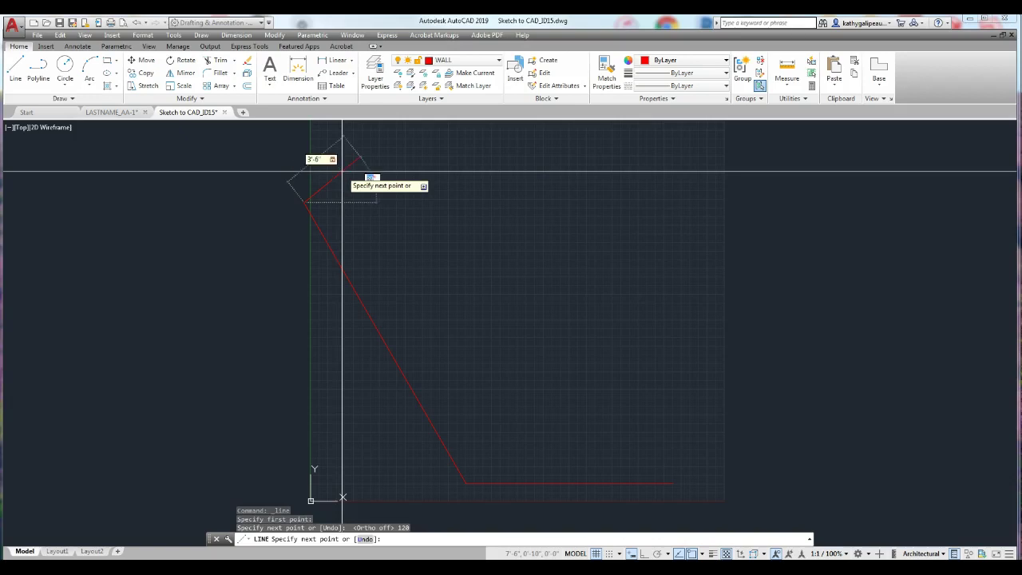
pyautogui.write('30')
pyautogui.press('Return')
pyautogui.moveTo(343, 169)
pyautogui.mouseDown(button='middle')
pyautogui.moveTo(379, 175)
pyautogui.moveTo(518, 384)
pyautogui.mouseUp(button='middle')
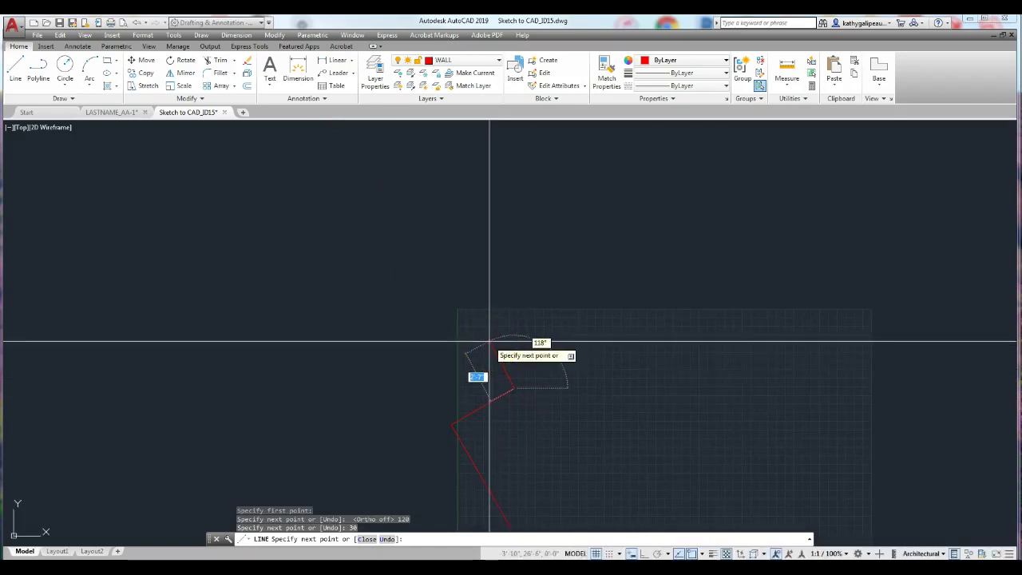
# Try to continue the wall outline with a 2' segment at 60° from the end of the 3'-6" segment.
pyautogui.write('3')
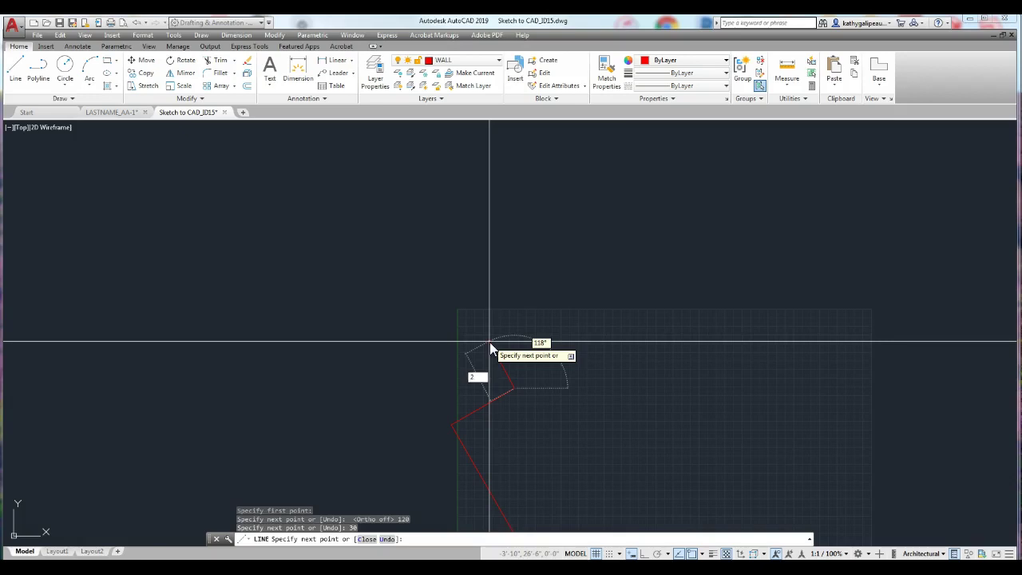
pyautogui.write("'")
pyautogui.press('Tab')
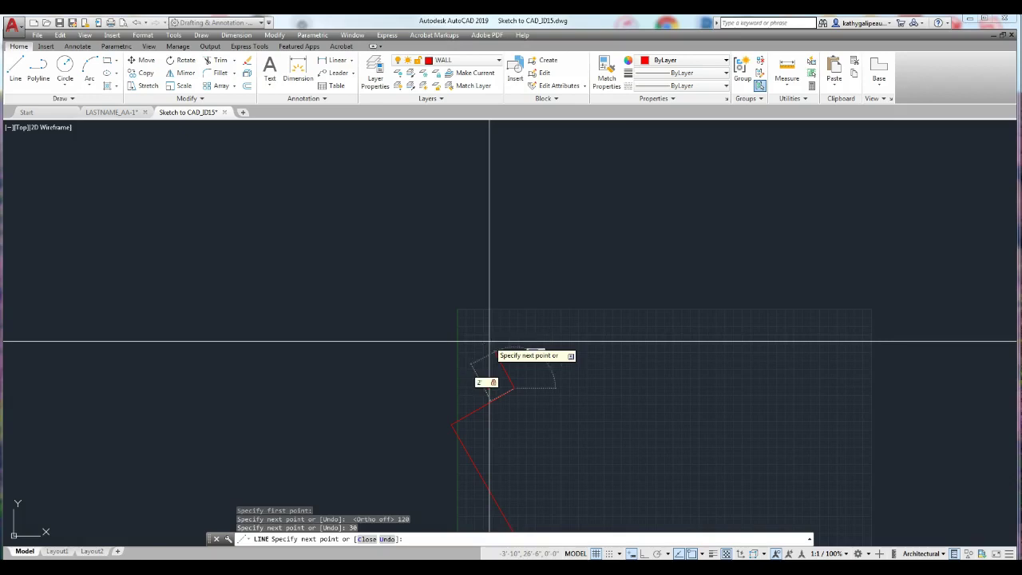
pyautogui.write('60')
pyautogui.press('Return')
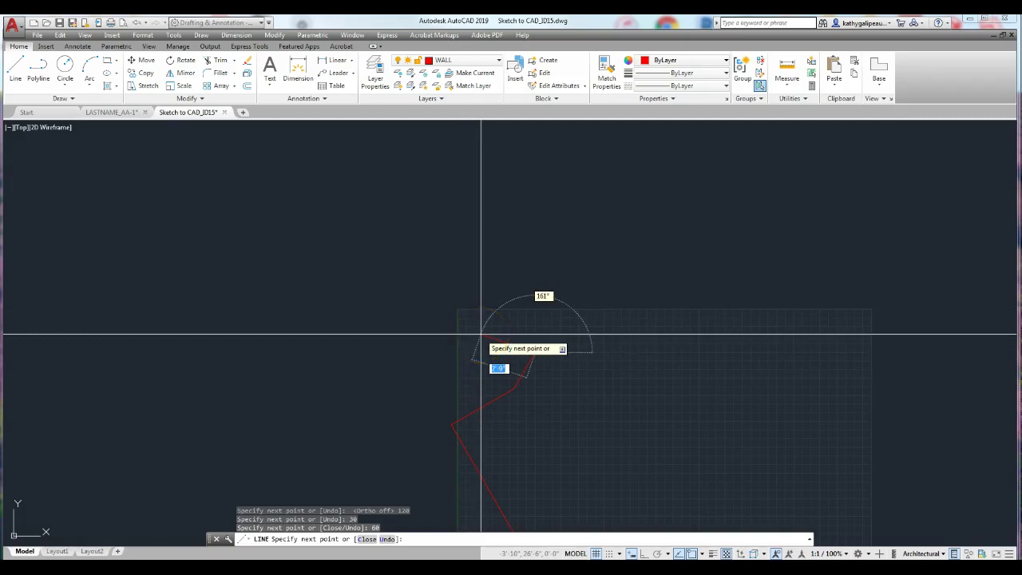
pyautogui.hotkey('ctrl', 'z')
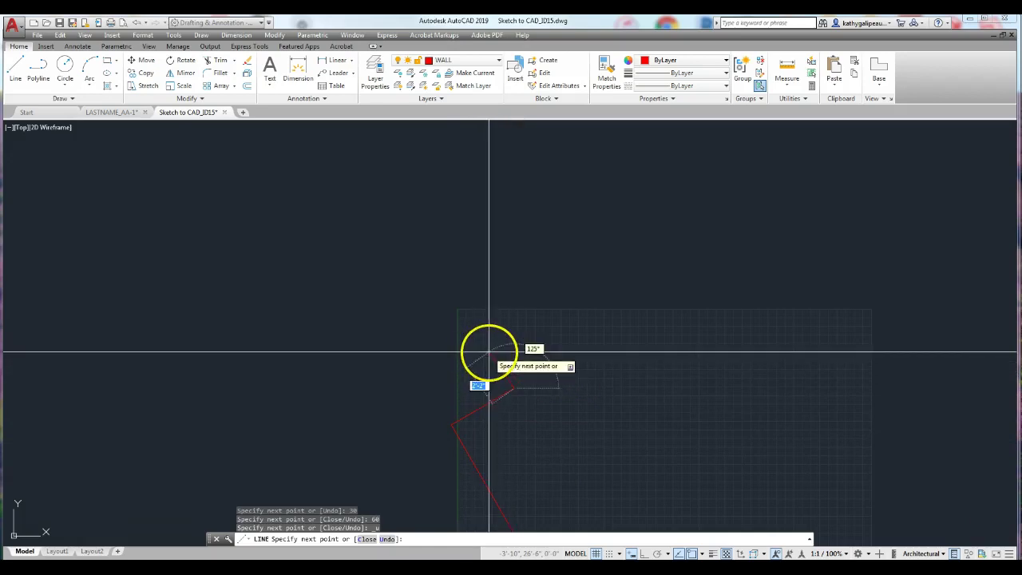
# Continue the wall outline up and to the left from the 3'-6" segment with a 2' segment at 120°.
pyautogui.write("2'")
pyautogui.press('Tab')
pyautogui.write('120')
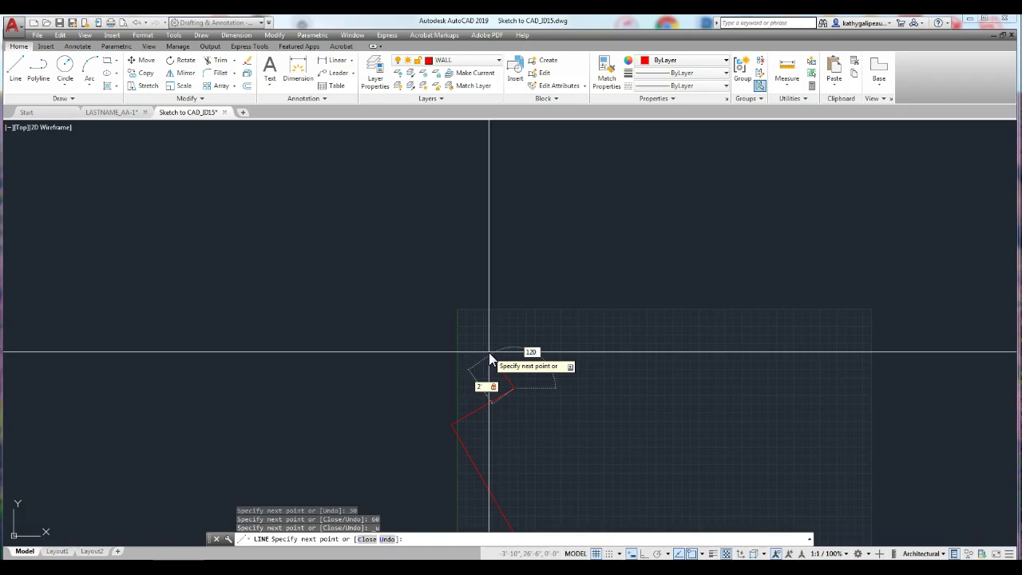
pyautogui.press('Return')
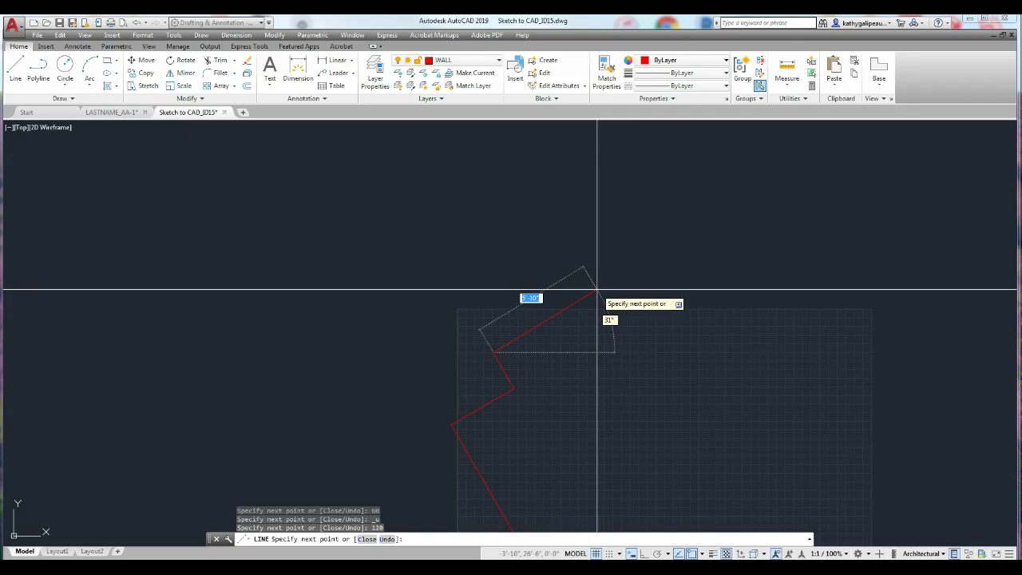
pyautogui.write('8\'-6"')
pyautogui.press('Tab')
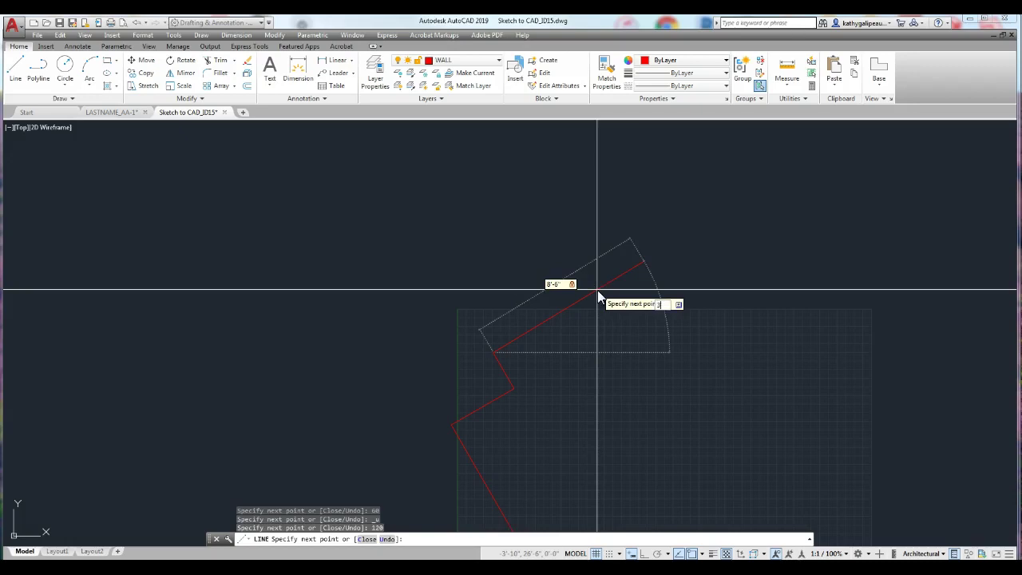
pyautogui.press('Escape')
pyautogui.press('Escape')
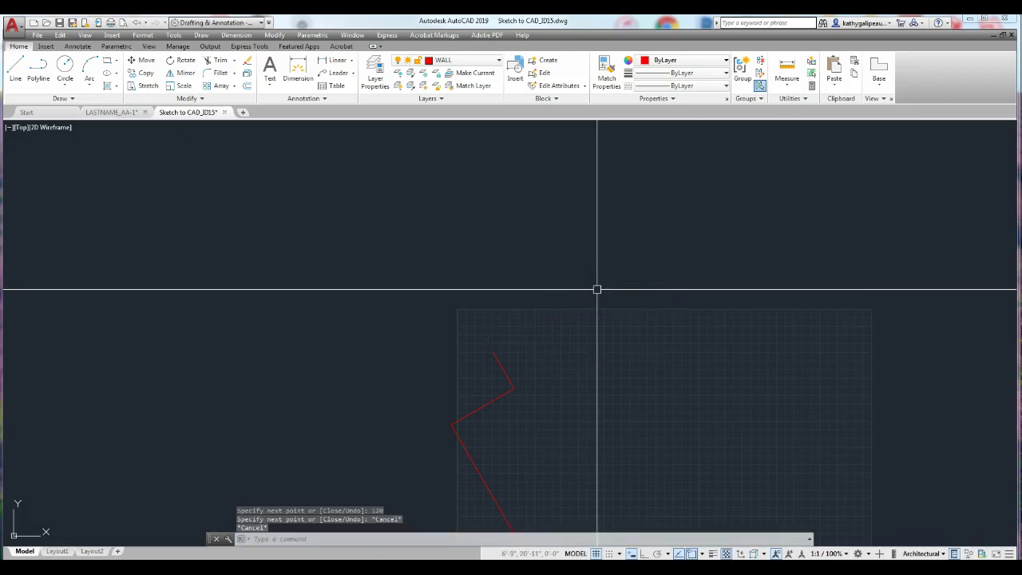
# Draw an 8'-6" wall line at 30° starting from the upper end of the 2' segment.
pyautogui.click(15, 68)
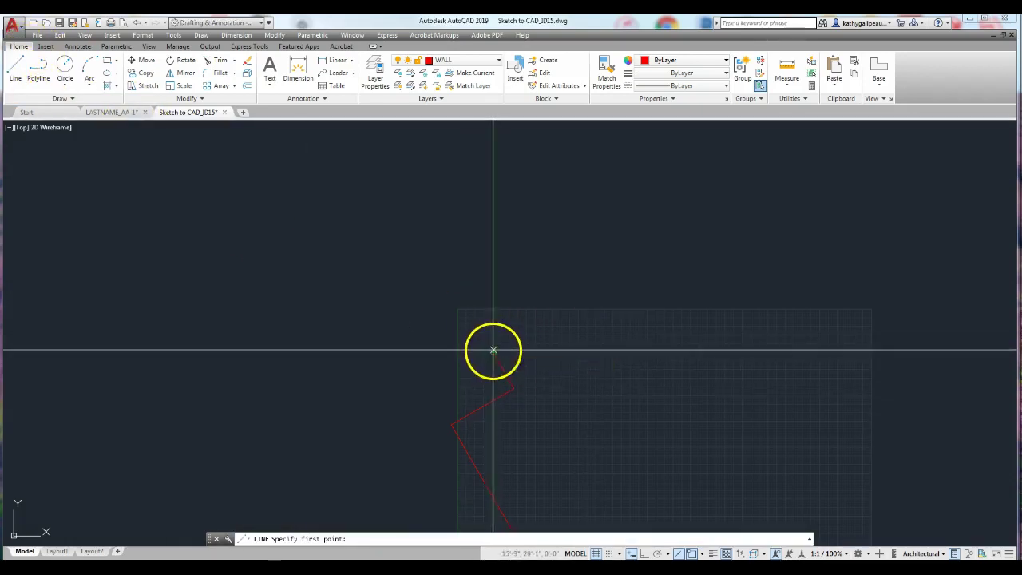
pyautogui.click(496, 352)
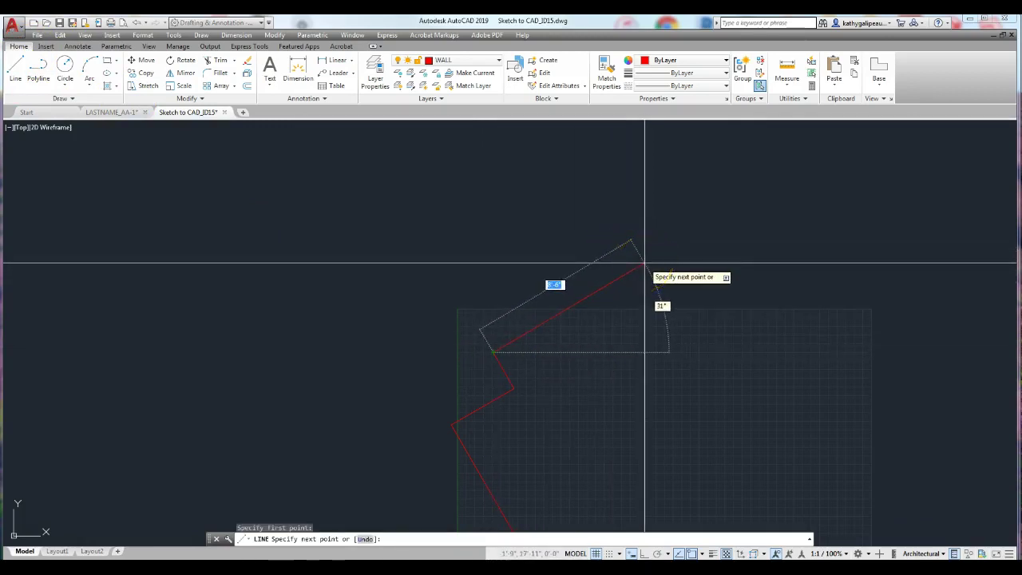
pyautogui.write('8\'-6"')
pyautogui.press('Tab')
pyautogui.write('30')
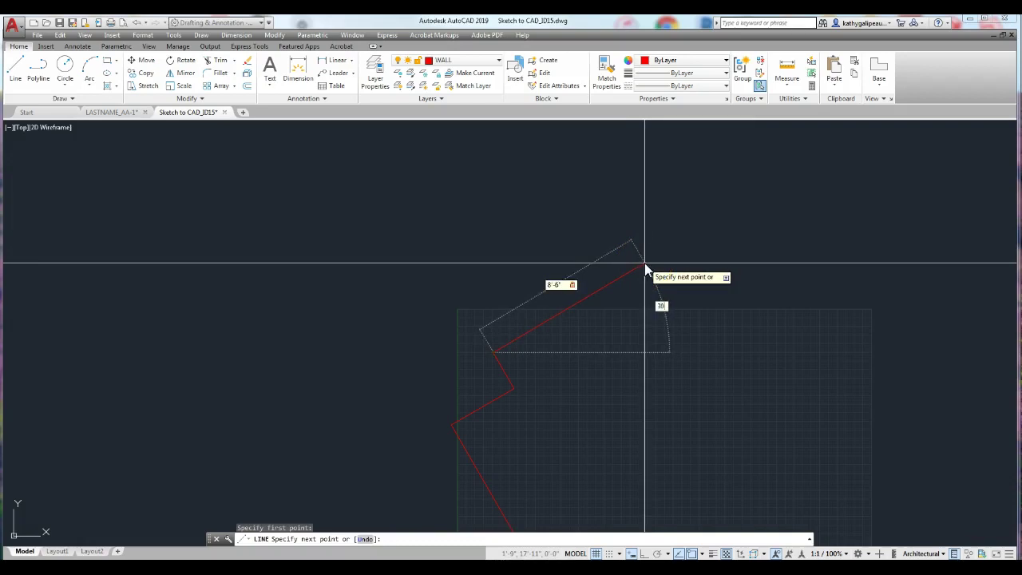
pyautogui.press('Return')
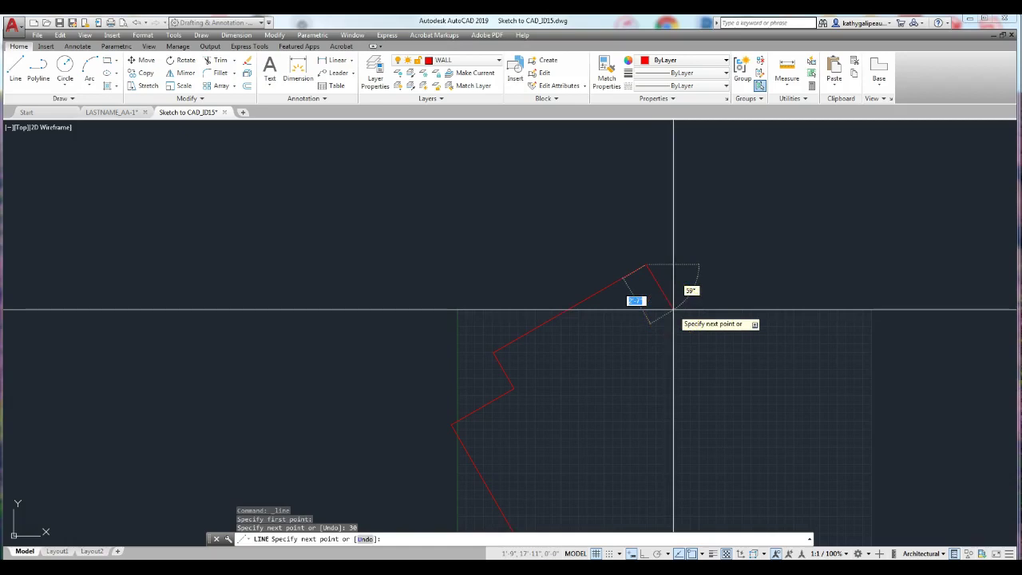
# Continue the outline with a 2' segment sloping down to the right at 60° and a 3'-6" segment rising at 30°.
pyautogui.write('2')
pyautogui.press('Tab')
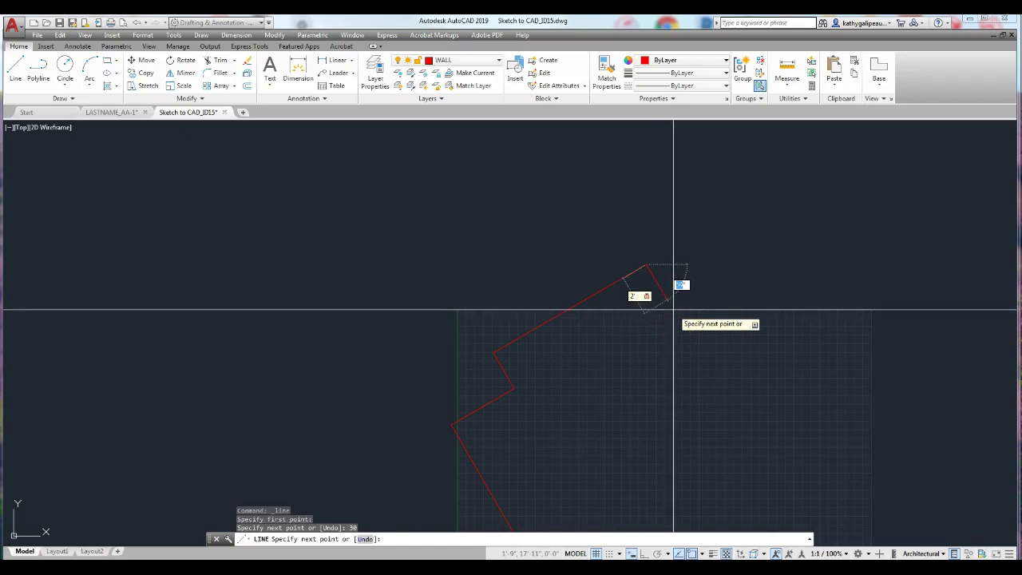
pyautogui.press('Return')
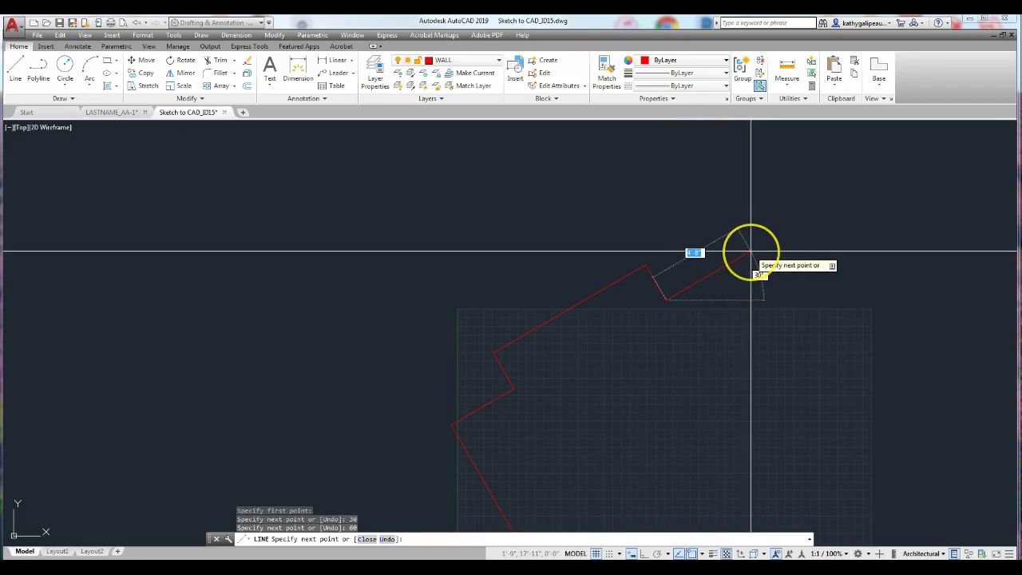
pyautogui.write("3'-6")
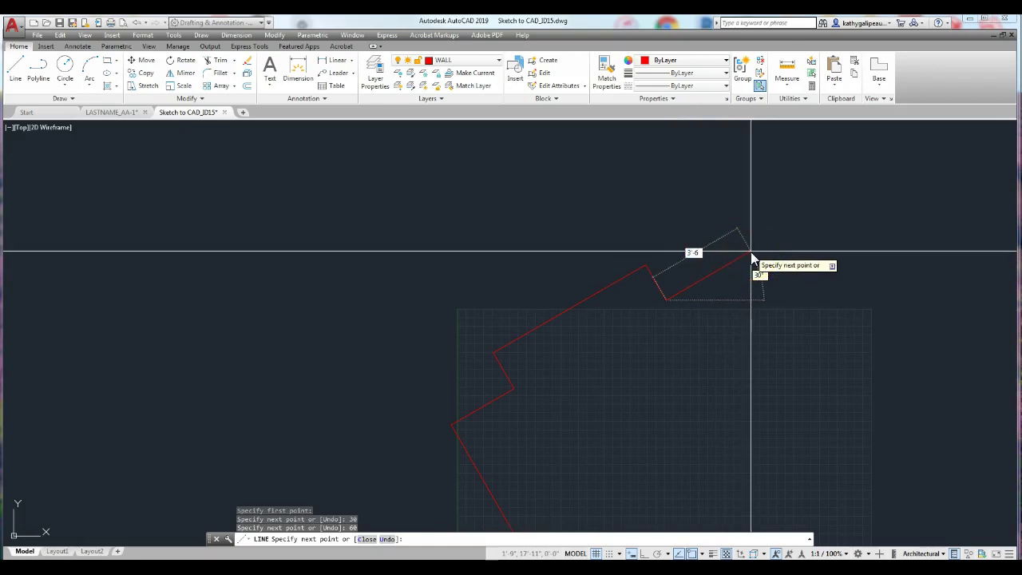
pyautogui.write('"')
pyautogui.press('Tab')
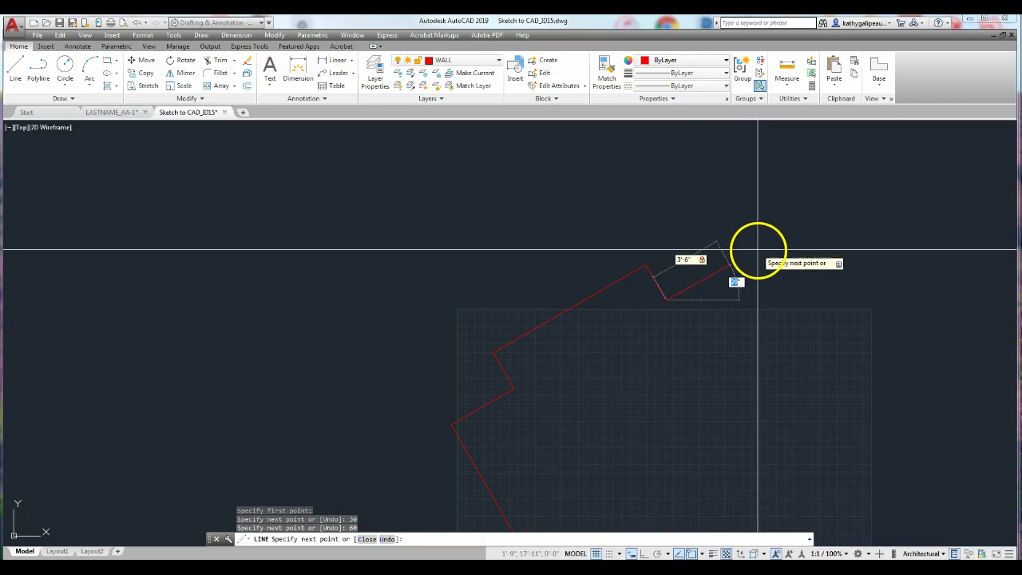
pyautogui.write('30')
pyautogui.press('Return')
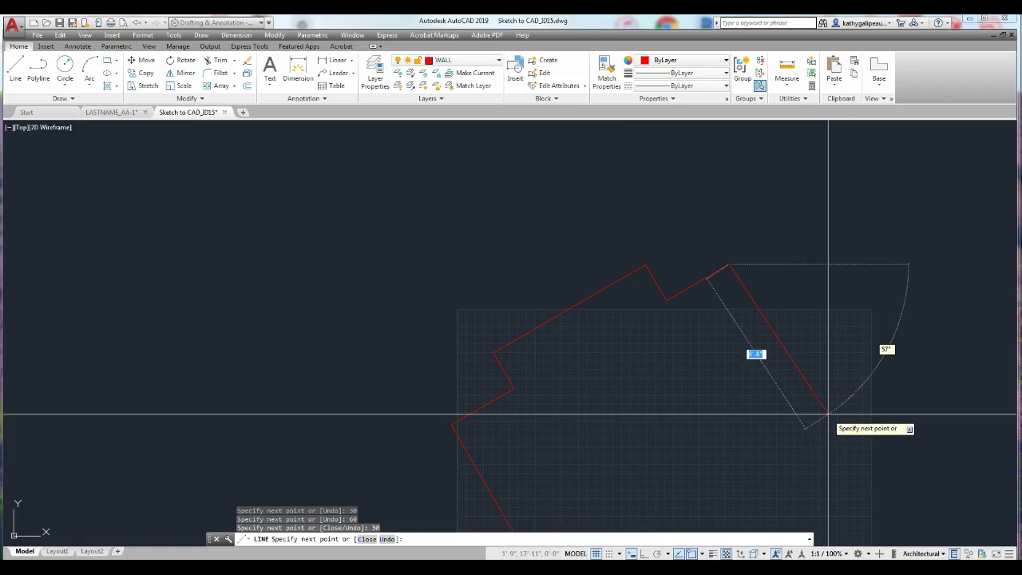
# Add an 8'-6" wall segment sloping down to the right at 60° from the plan's upper right corner.
pyautogui.write('\'-6"')
pyautogui.press('Tab')
pyautogui.write('60')
pyautogui.press('Return')
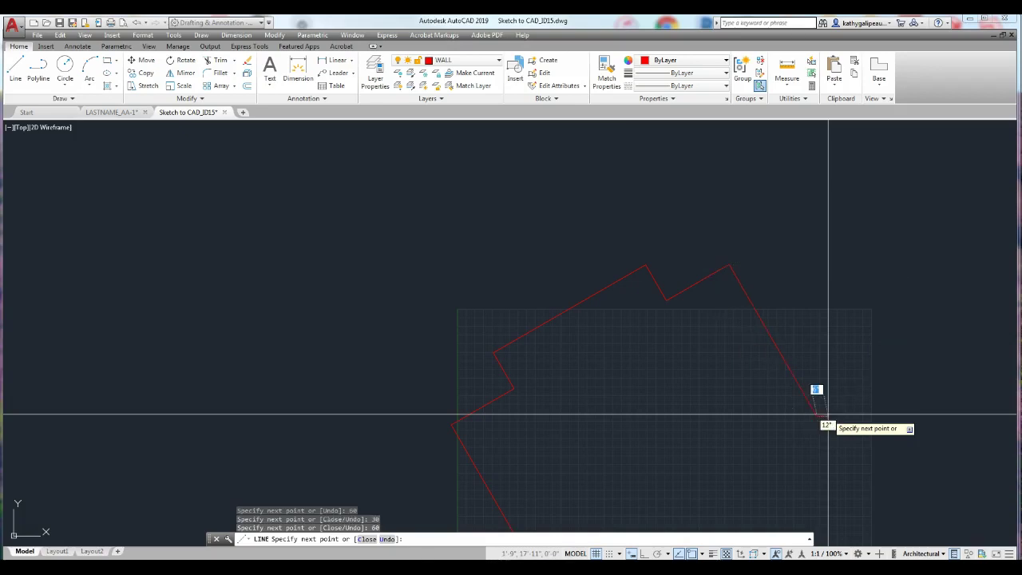
# Close the wall outline with a line down to the right endpoint of the bottom wall and end the Line command.
pyautogui.moveTo(803, 449)
pyautogui.mouseDown(button='middle')
pyautogui.moveTo(775, 392)
pyautogui.moveTo(647, 238)
pyautogui.mouseUp(button='middle')
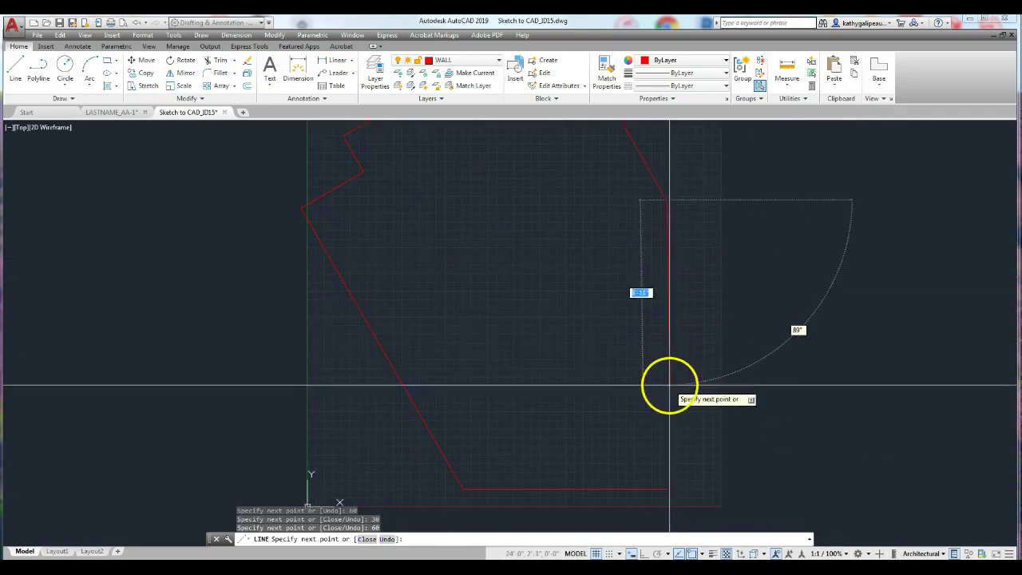
pyautogui.click(670, 489)
pyautogui.scroll(-2, 788, 440)
pyautogui.press('Return')
pyautogui.scroll(-2, 594, 411)
pyautogui.scroll(-2, 594, 411)
pyautogui.moveTo(596, 413); pyautogui.dragTo(730, 399, button='middle')
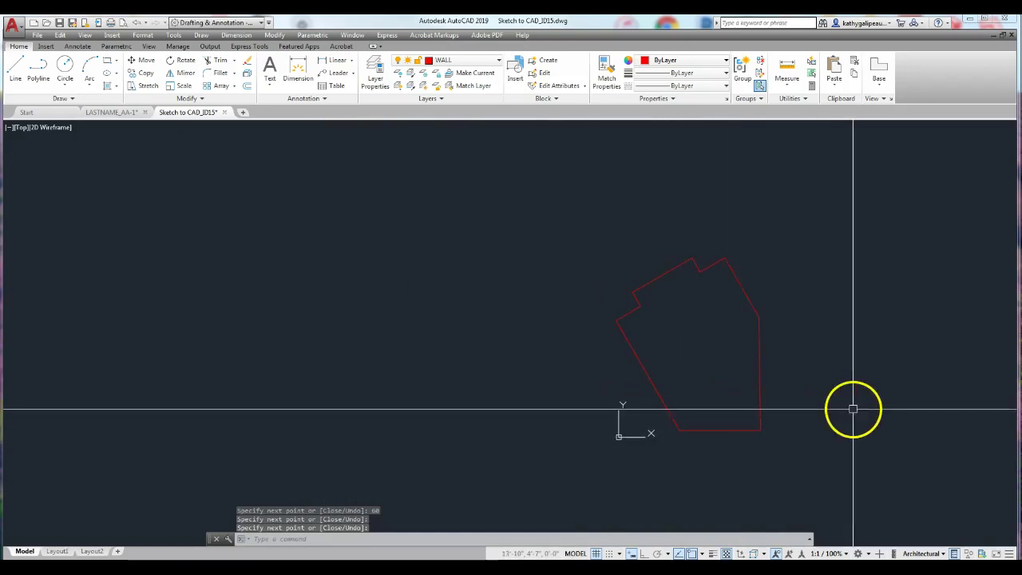
# Offset the long slanted left wall 5" toward the inside of the plan.
pyautogui.scroll(2, 684, 375)
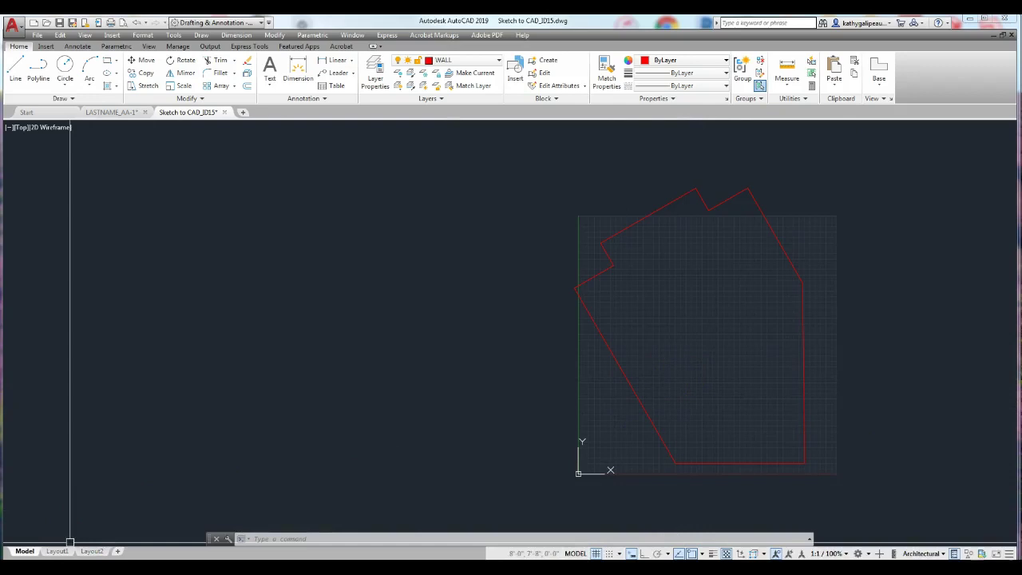
pyautogui.moveTo(663, 382)
pyautogui.mouseDown(button='middle')
pyautogui.moveTo(452, 372)
pyautogui.moveTo(500, 376)
pyautogui.mouseUp(button='middle')
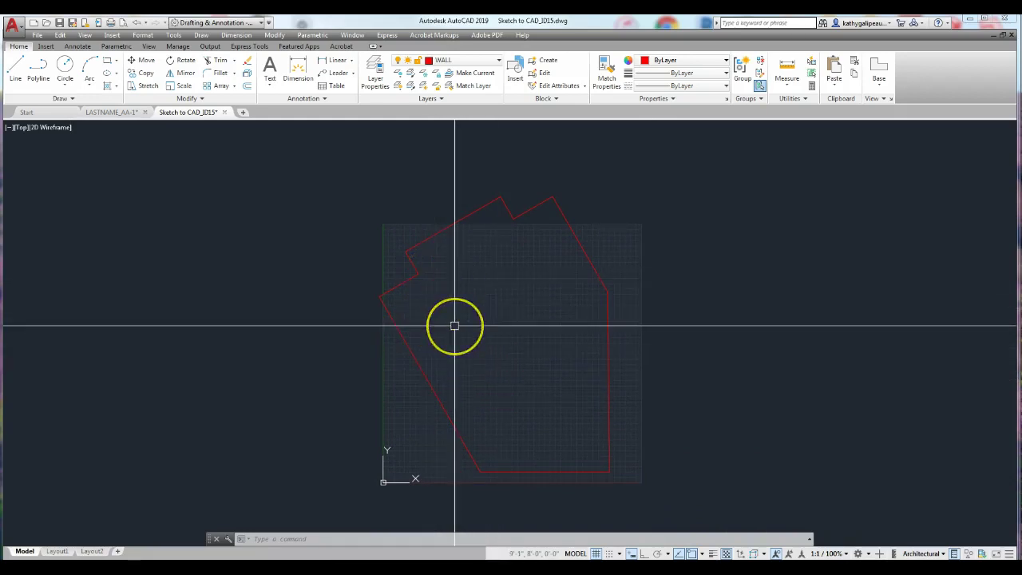
pyautogui.click(246, 86)
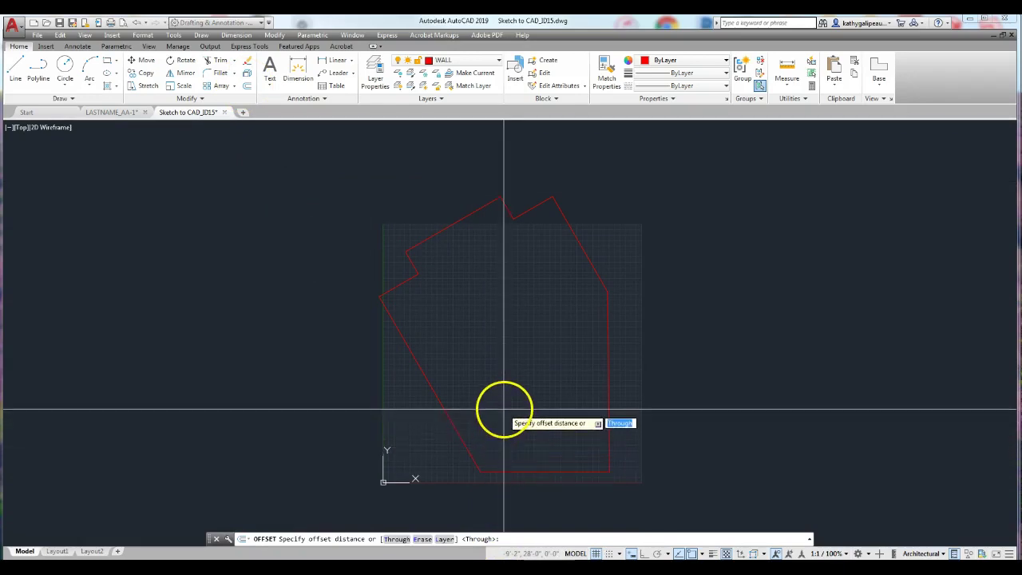
pyautogui.write('"')
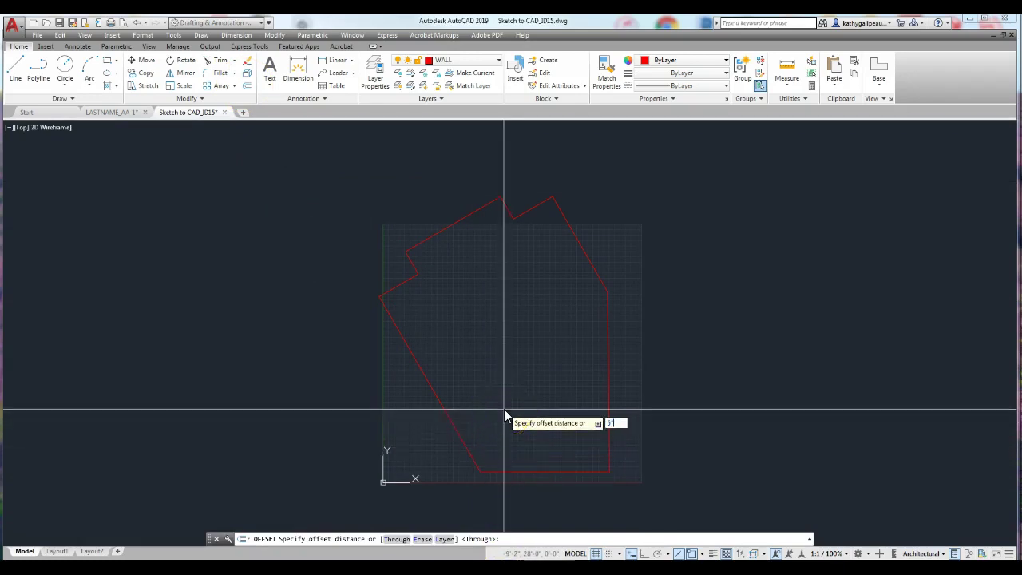
pyautogui.press('Return')
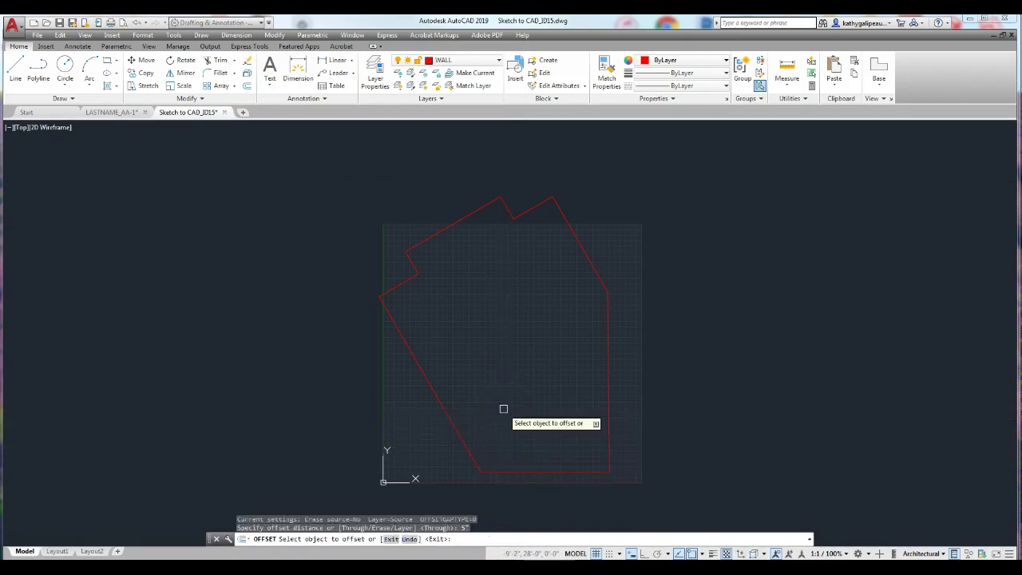
pyautogui.click(448, 415)
pyautogui.click(448, 415)
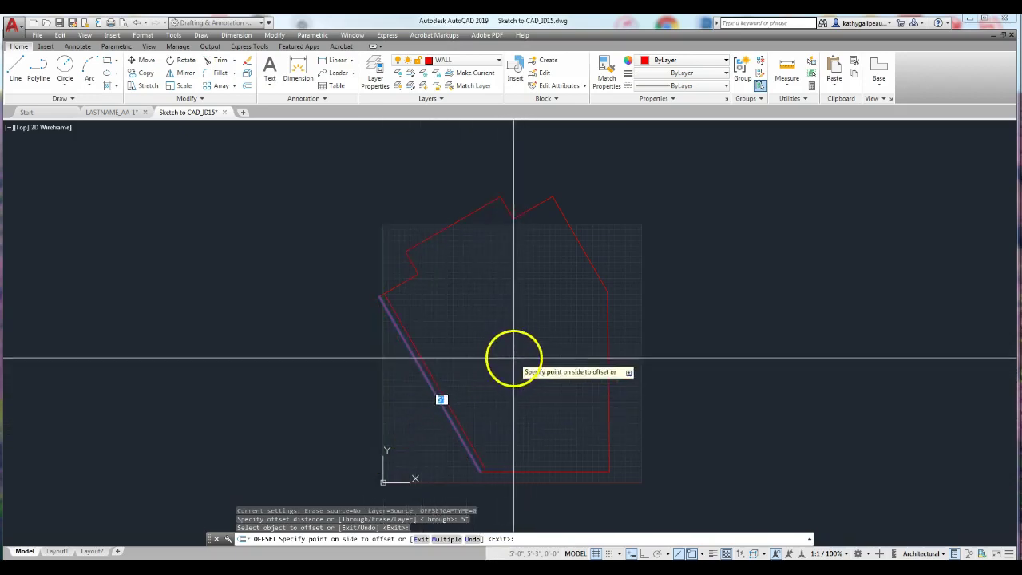
pyautogui.click(508, 360)
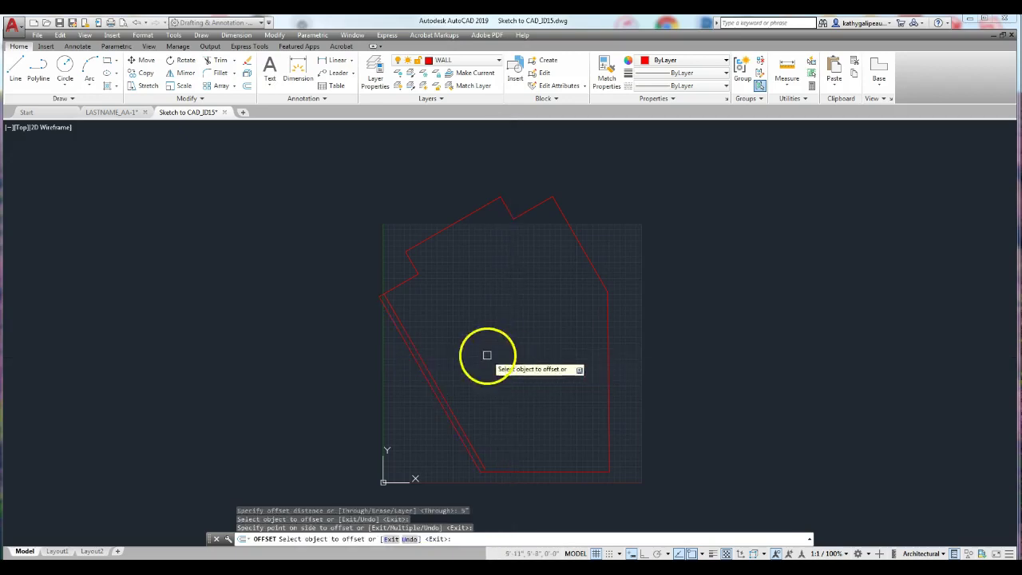
# Offset the stepped wall segments along the top of the plan inward by the same 5" distance.
pyautogui.click(396, 283)
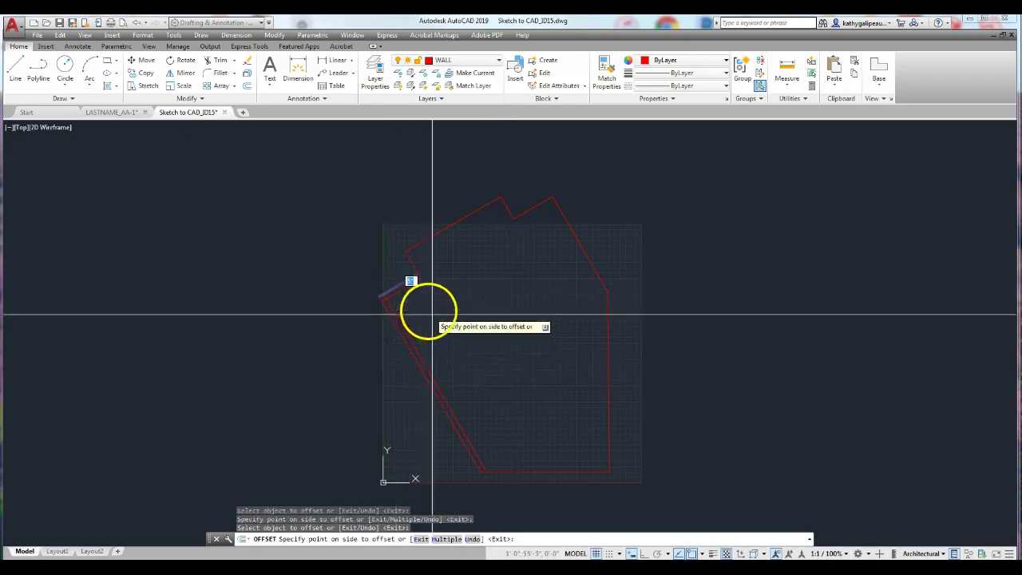
pyautogui.click(431, 254)
pyautogui.click(434, 236)
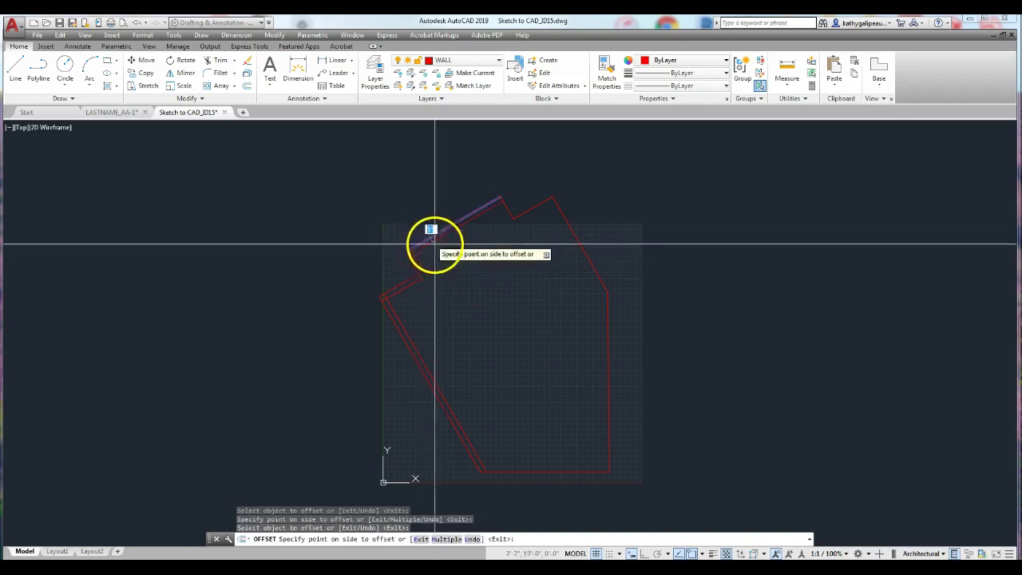
pyautogui.click(505, 213)
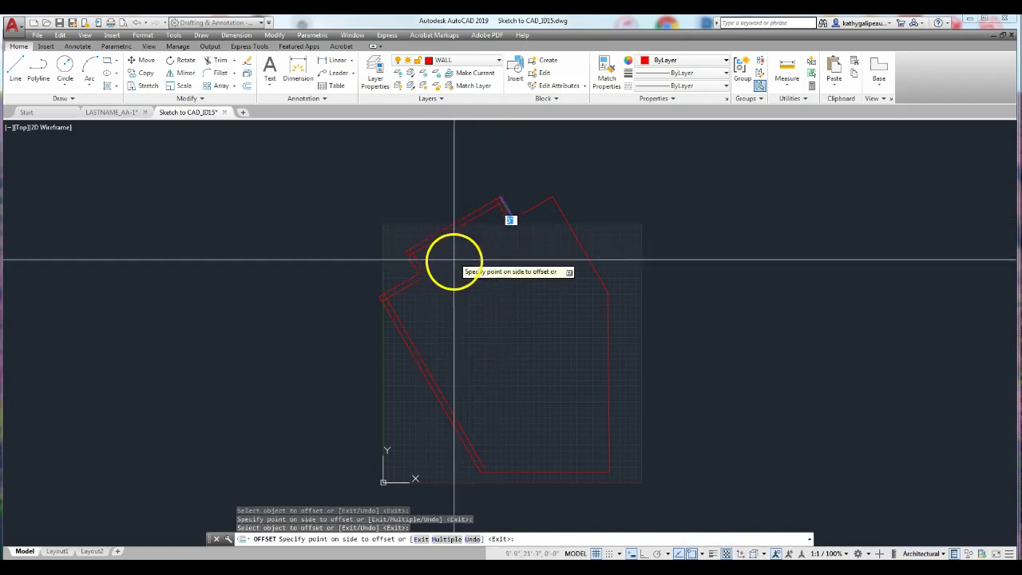
pyautogui.click(524, 212)
pyautogui.click(548, 257)
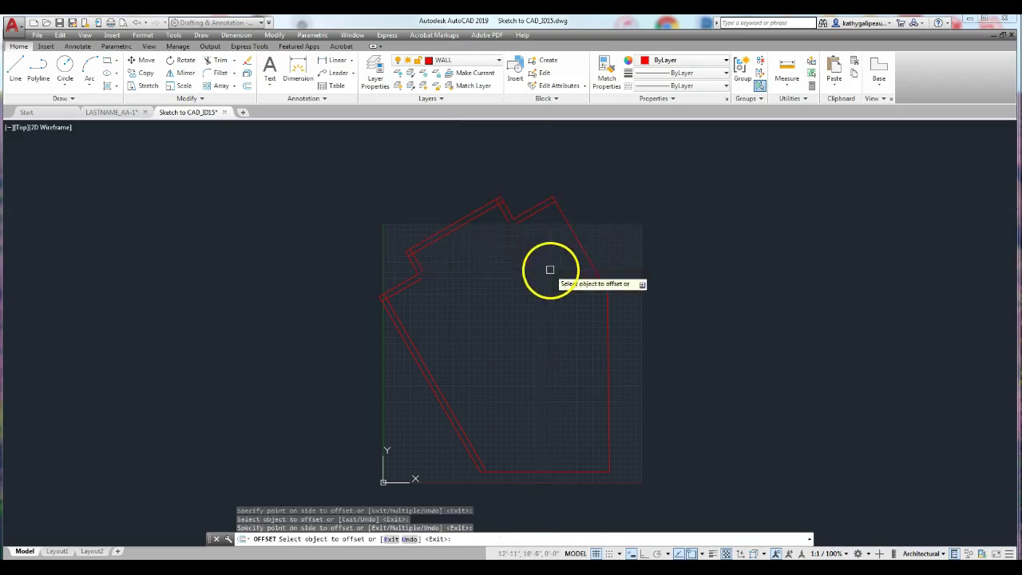
# Offset the slanted upper right wall, the right wall and the bottom wall 5" inward, and finish the Offset command.
pyautogui.click(575, 242)
pyautogui.click(531, 268)
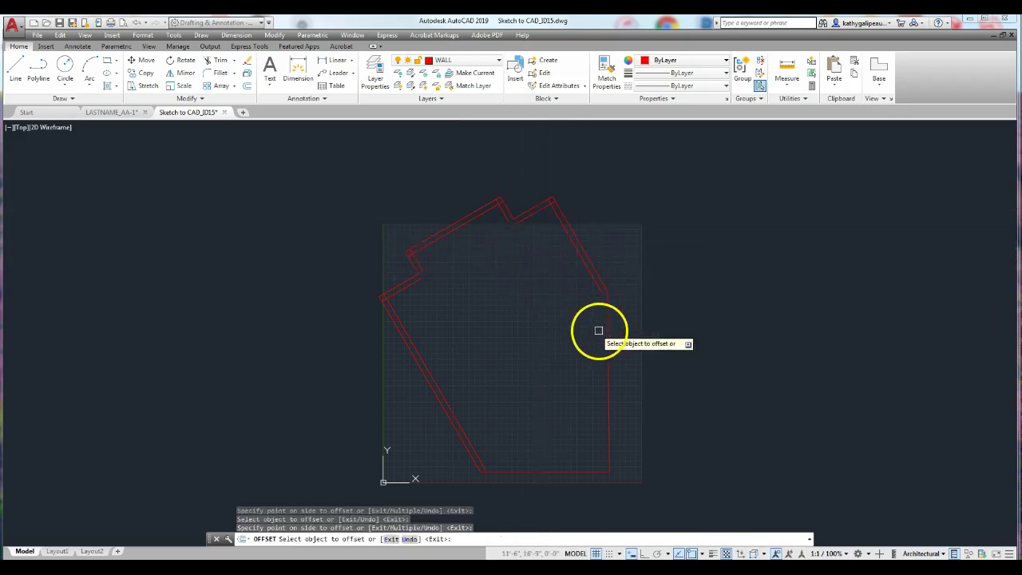
pyautogui.click(605, 336)
pyautogui.click(559, 339)
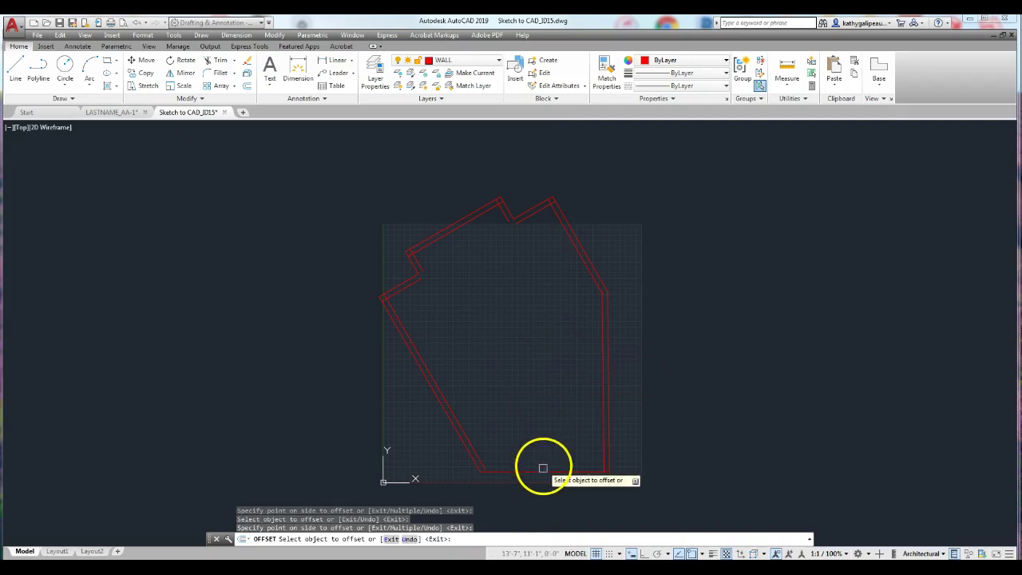
pyautogui.click(539, 470)
pyautogui.click(541, 435)
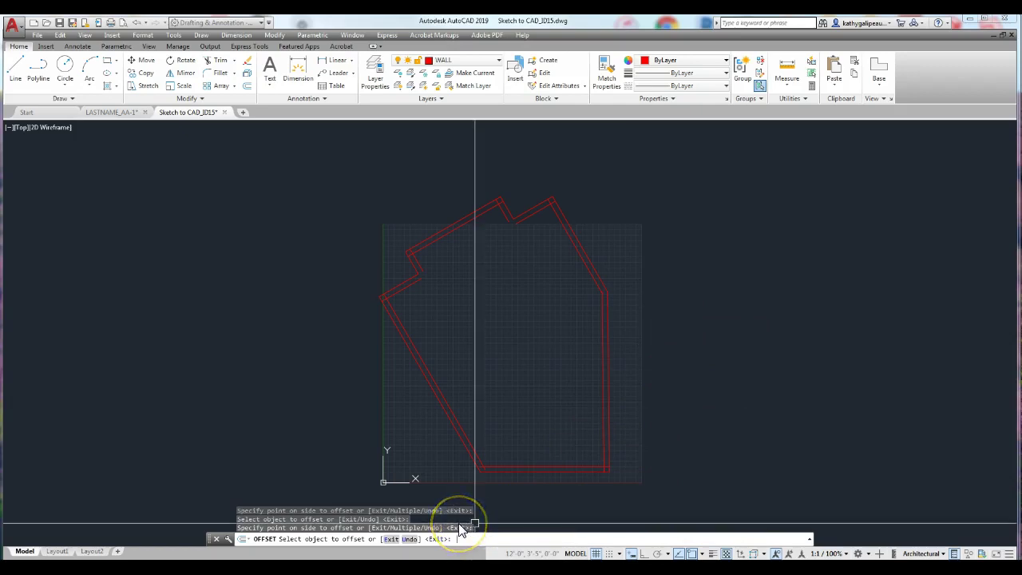
pyautogui.press('Return')
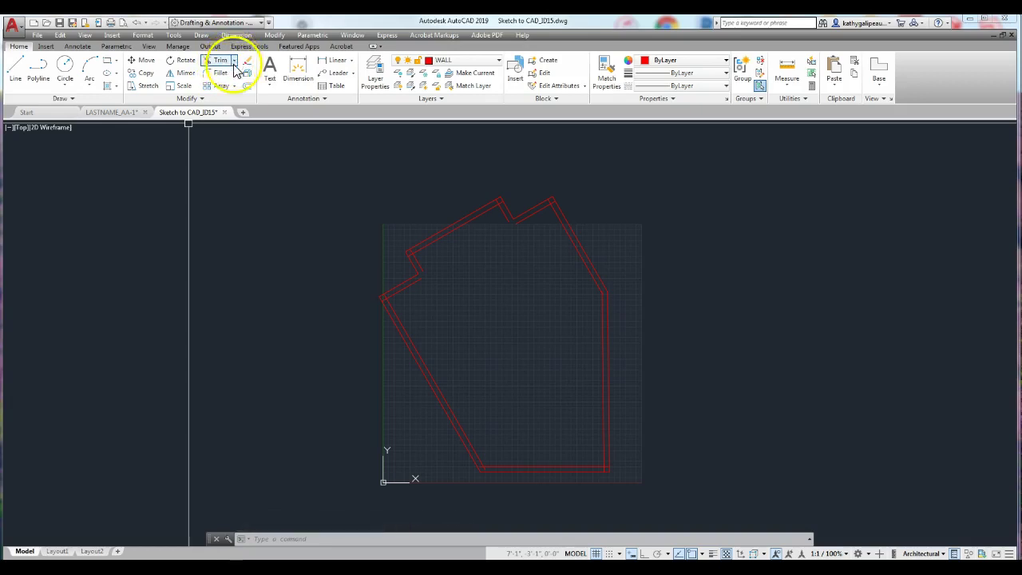
# Fillet the inner bottom wall line to the inner slanted left wall line with a radius of 0.
pyautogui.click(202, 101)
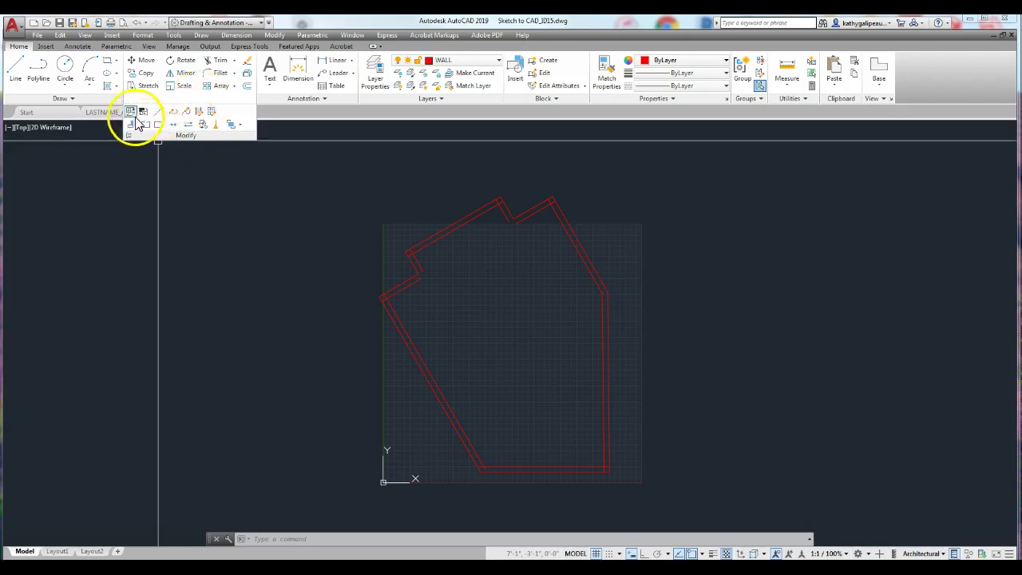
pyautogui.click(220, 74)
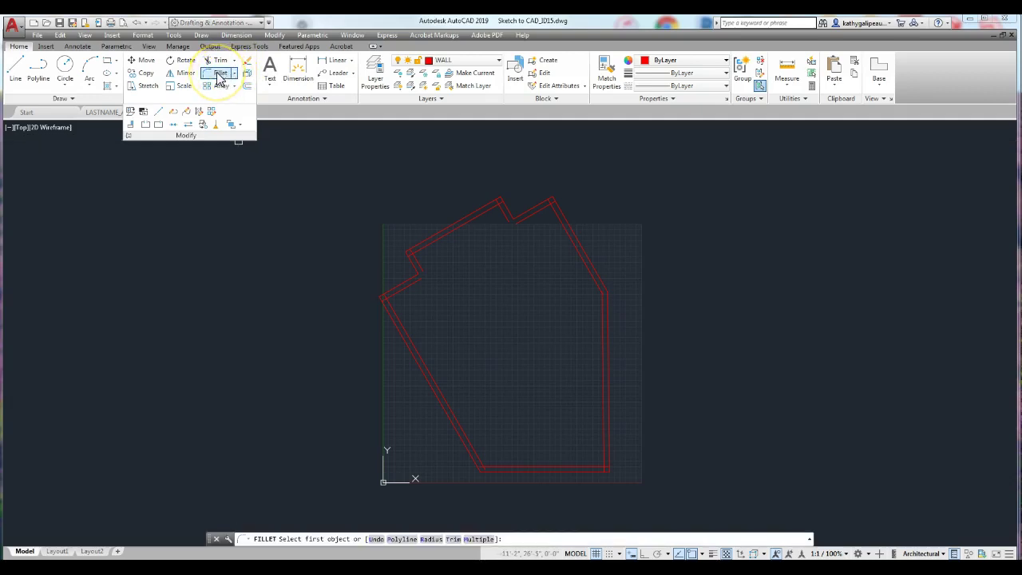
pyautogui.click(431, 539)
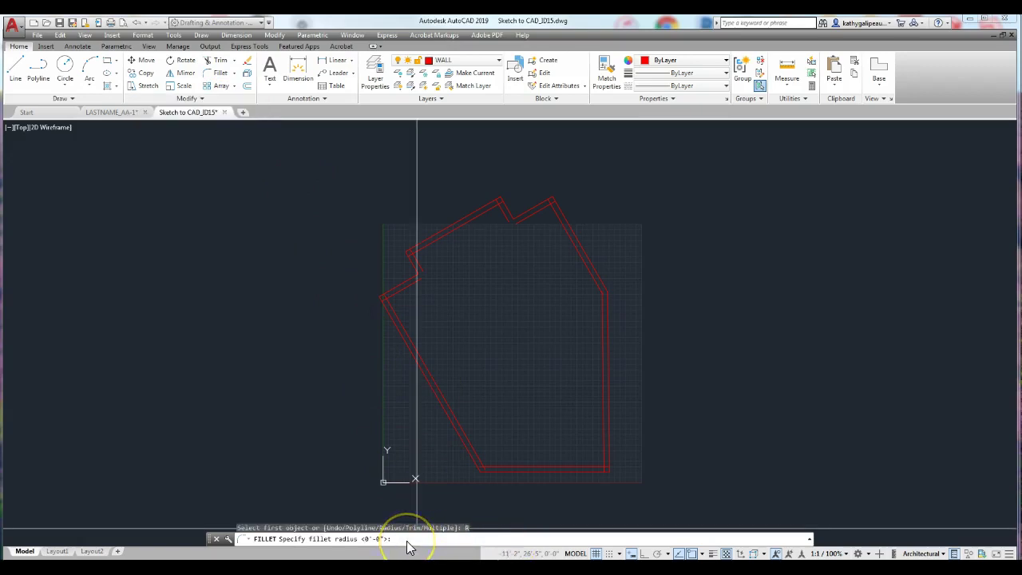
pyautogui.write('0')
pyautogui.press('Return')
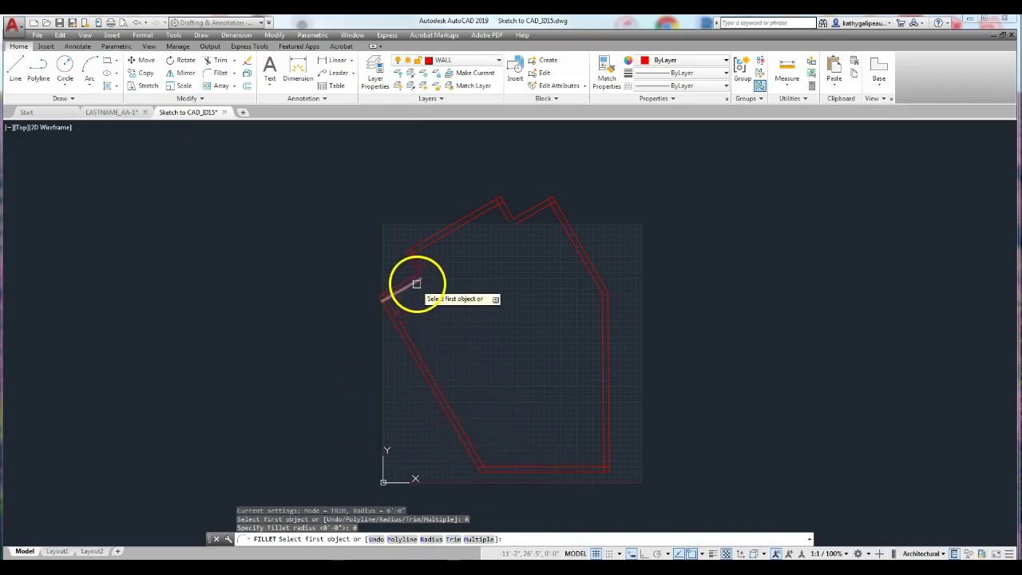
pyautogui.scroll(4, 497, 465)
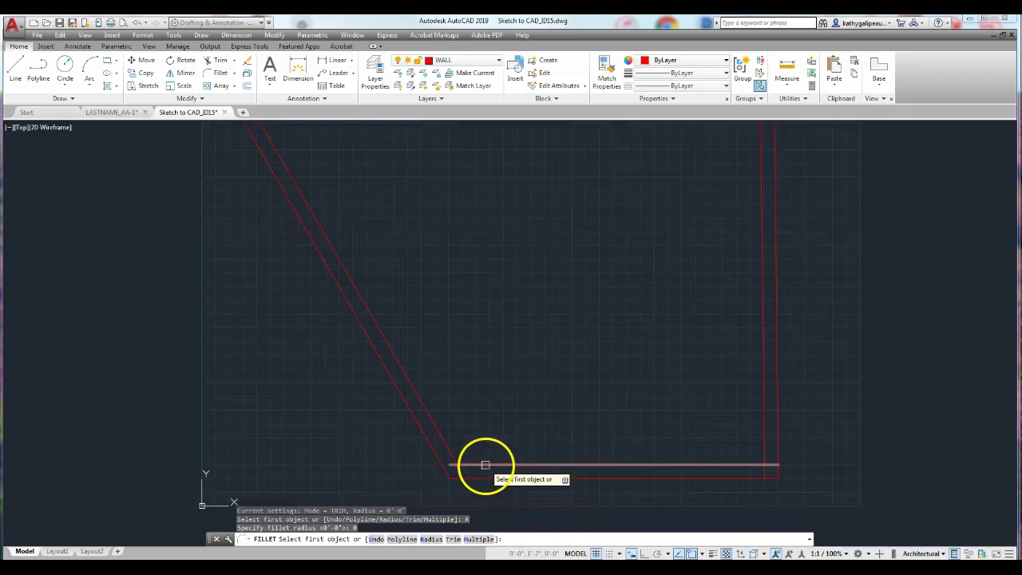
pyautogui.click(486, 464)
pyautogui.click(453, 455)
pyautogui.scroll(-5, 450, 429)
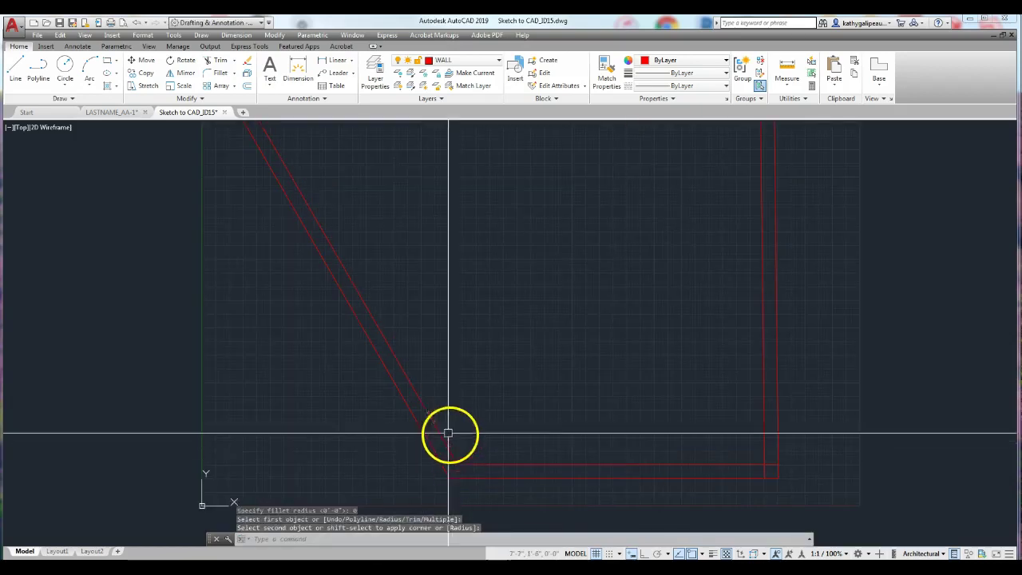
# Fillet the inner wall lines into sharp corners at the far left corner and around the left step of the plan.
pyautogui.moveTo(388, 229); pyautogui.dragTo(463, 289, button='middle')
pyautogui.press('Return')
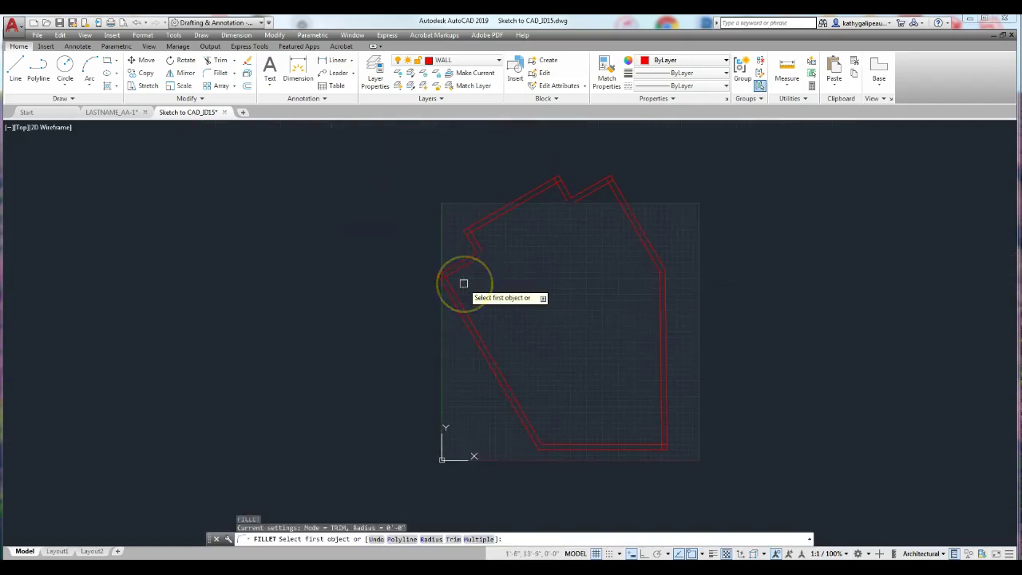
pyautogui.click(453, 275)
pyautogui.click(455, 278)
pyautogui.press('Return')
pyautogui.click(481, 244)
pyautogui.click(483, 260)
pyautogui.press('Return')
pyautogui.click(480, 227)
pyautogui.click(477, 237)
# Fillet the remaining inner wall corners along the top notch and the upper right slanted wall with the same 0 radius.
pyautogui.press('Return')
pyautogui.click(546, 191)
pyautogui.click(561, 204)
pyautogui.press('Return')
pyautogui.click(562, 194)
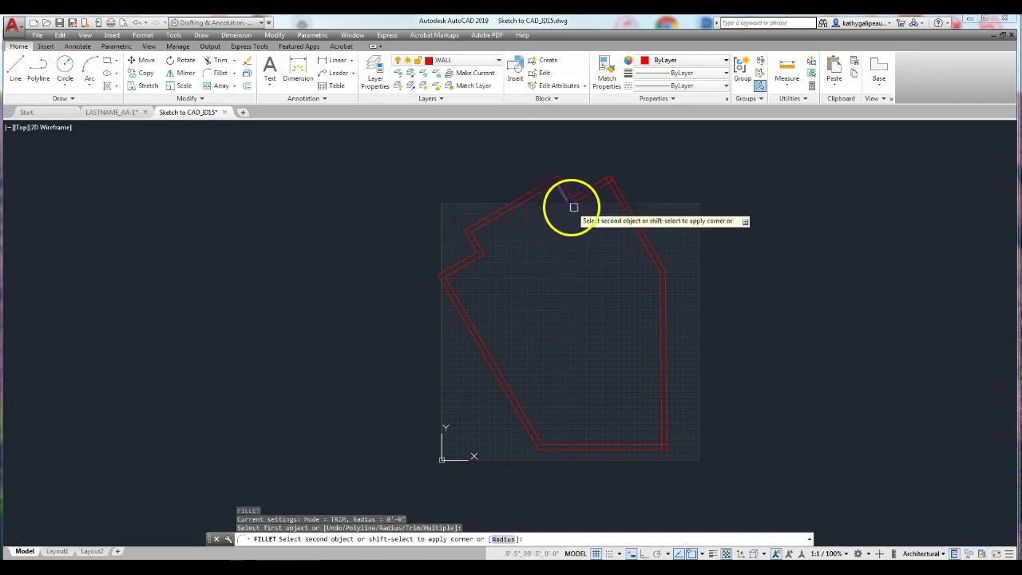
pyautogui.click(575, 205)
pyautogui.press('Return')
pyautogui.click(598, 187)
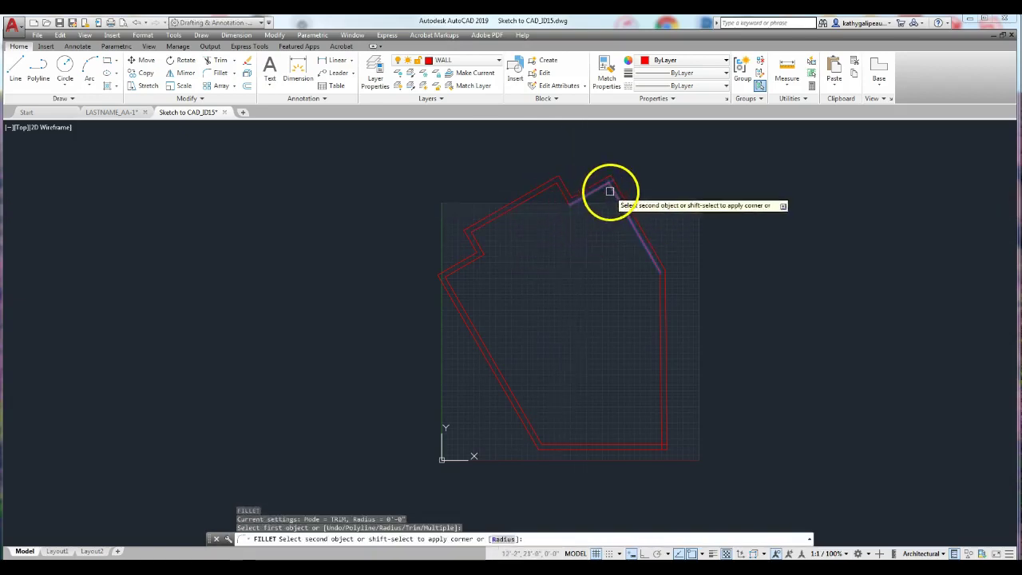
pyautogui.click(655, 280)
# Fillet the inner right wall line to the inner bottom wall line and end the Fillet command.
pyautogui.press('Return')
pyautogui.scroll(4, 662, 438)
pyautogui.click(658, 435)
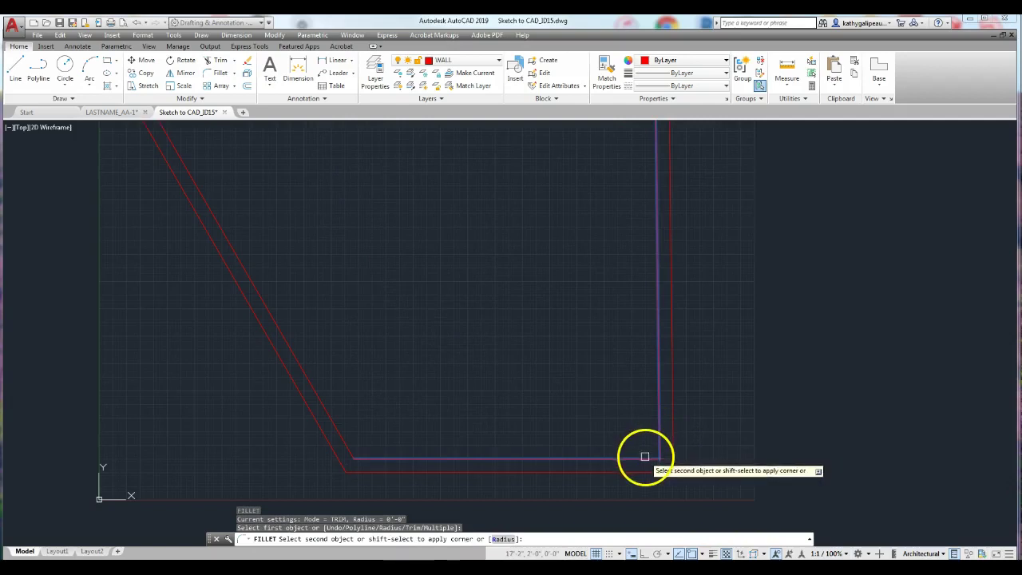
pyautogui.click(645, 457)
pyautogui.press('Return')
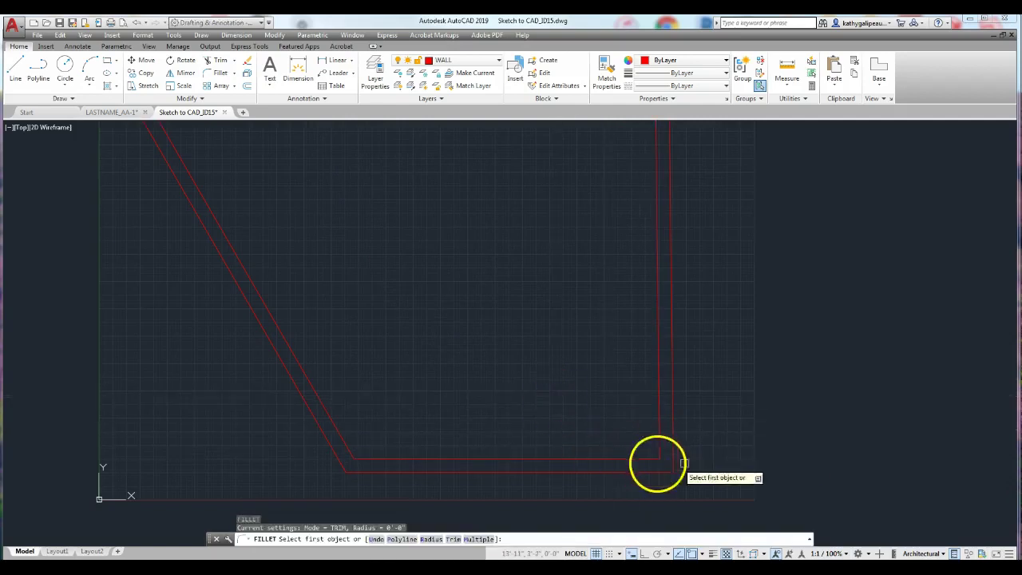
pyautogui.press('Escape')
pyautogui.scroll(-5, 411, 274)
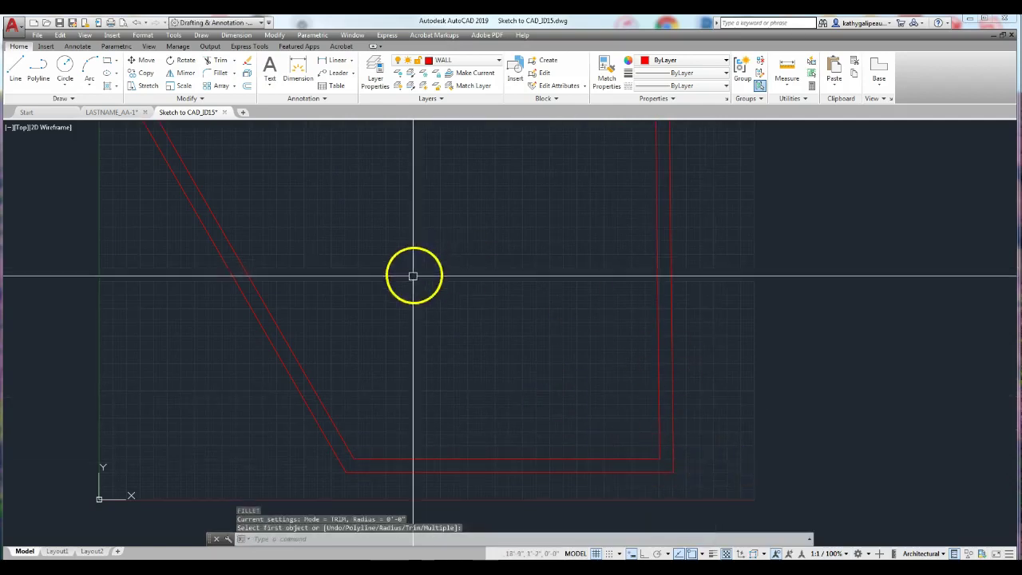
pyautogui.moveTo(440, 327)
pyautogui.mouseDown(button='middle')
pyautogui.moveTo(504, 373)
pyautogui.moveTo(550, 383)
pyautogui.mouseUp(button='middle')
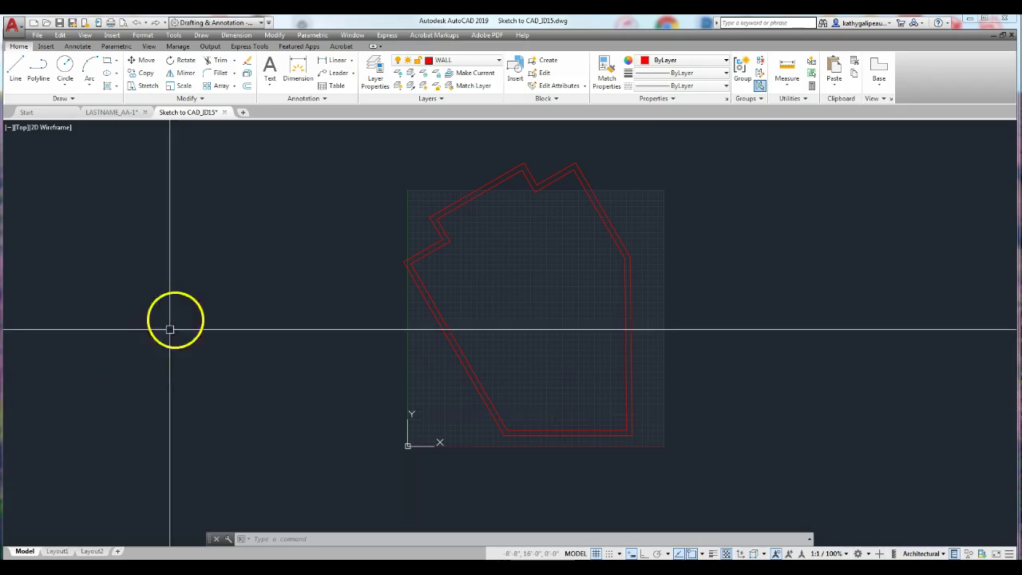
# Create a layer named CONST with color 253 and make it the current layer.
pyautogui.click(375, 73)
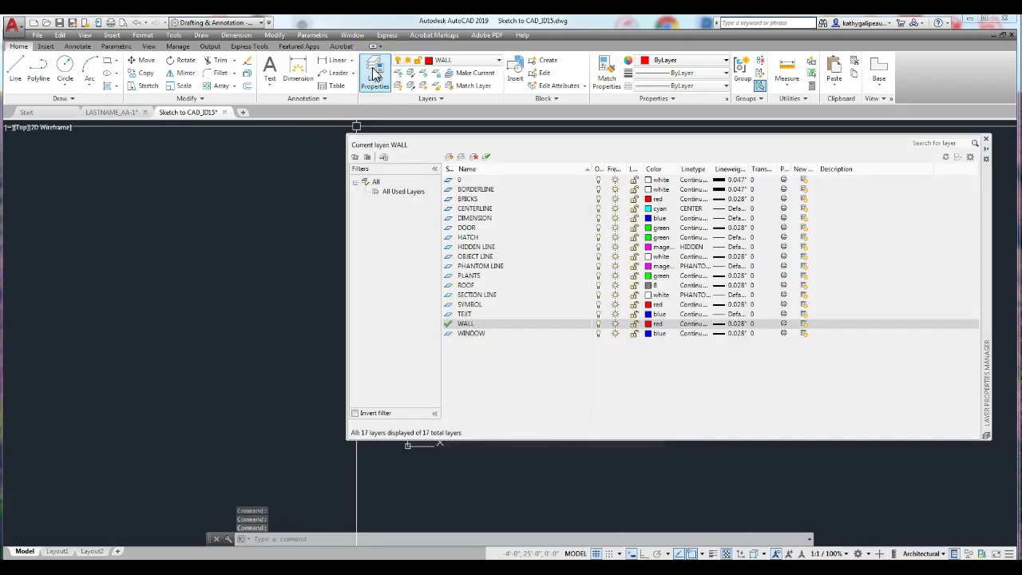
pyautogui.click(450, 158)
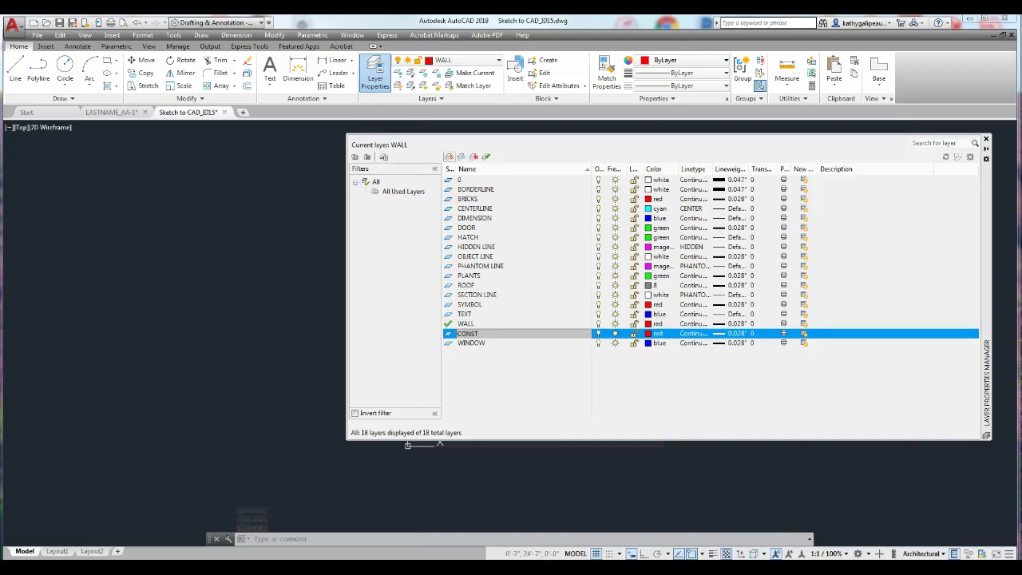
pyautogui.click(651, 335)
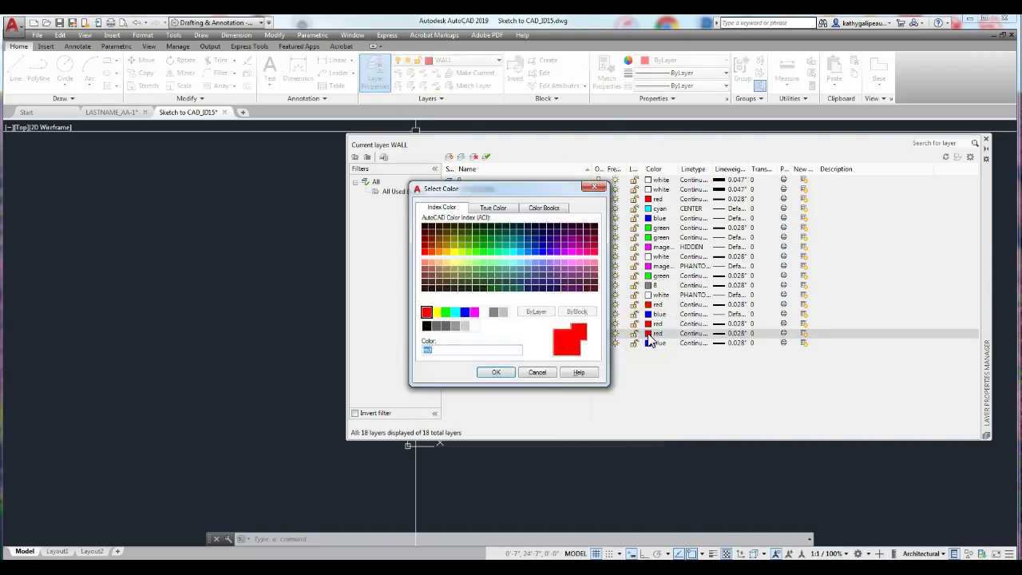
pyautogui.click(497, 373)
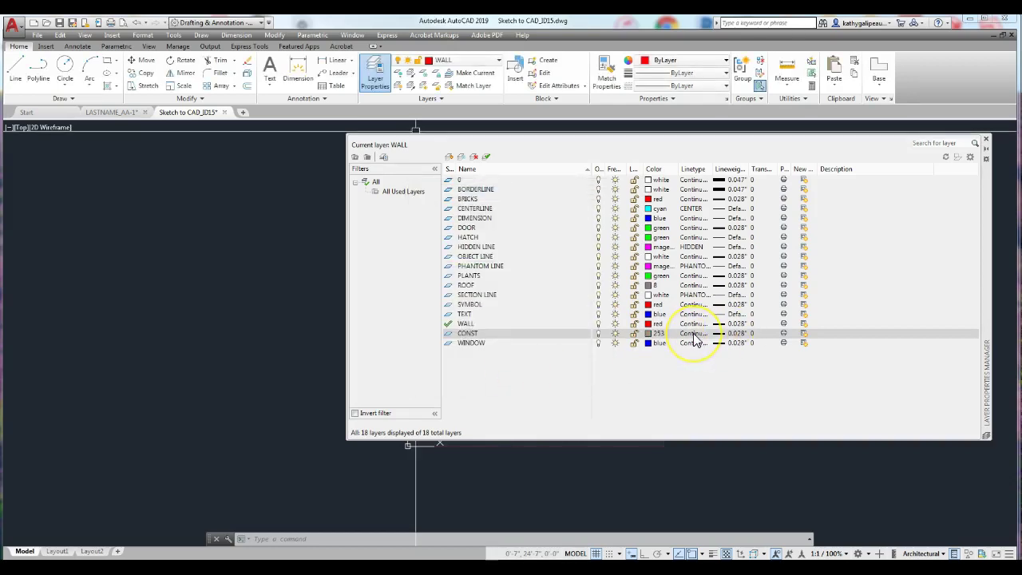
pyautogui.doubleClick(468, 333)
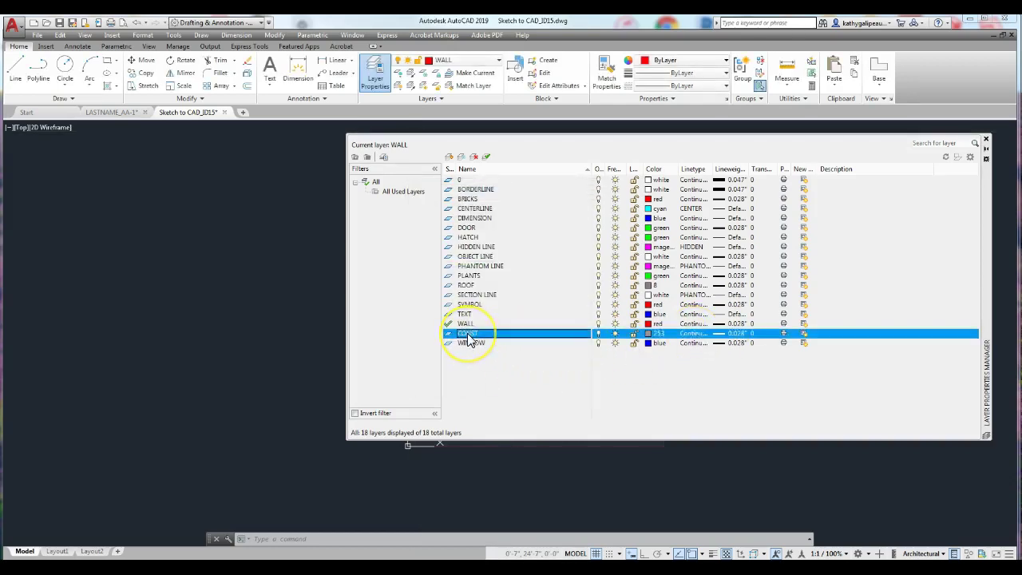
pyautogui.click(987, 141)
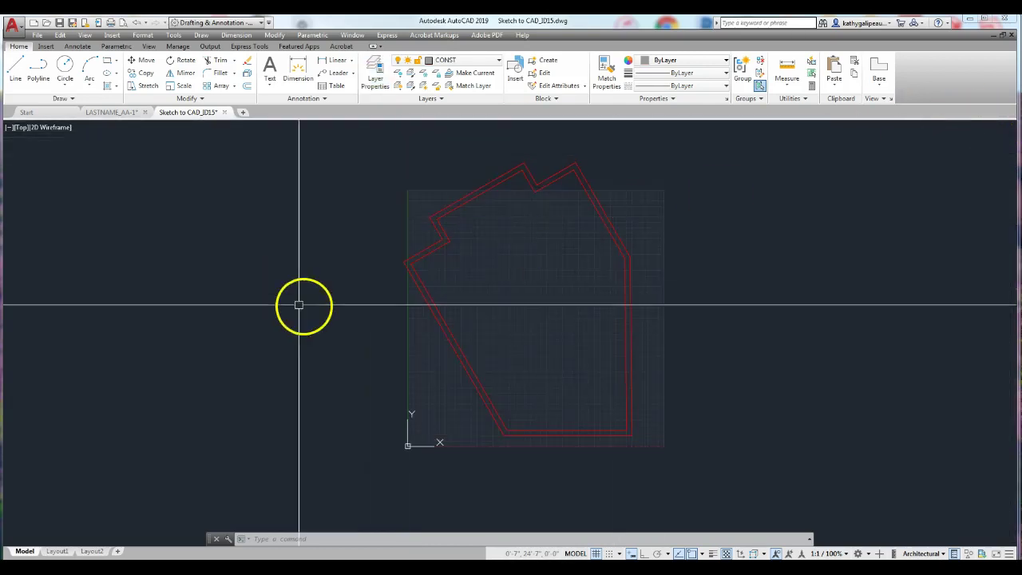
# Draw two construction lines at 30 degrees, one through the outer far left corner and one 8'-6" down the slanted left wall.
pyautogui.click(72, 101)
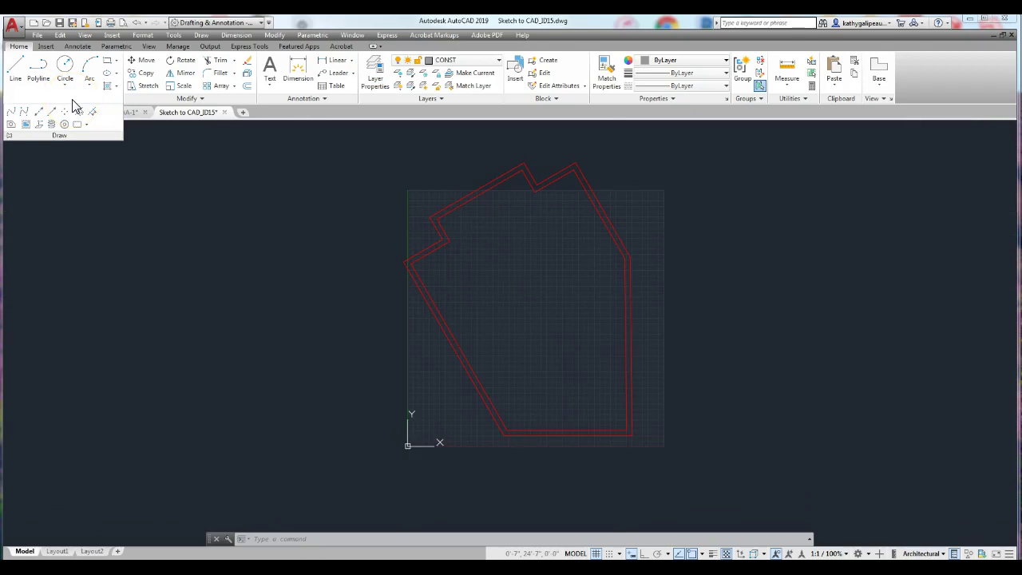
pyautogui.click(42, 113)
pyautogui.click(40, 114)
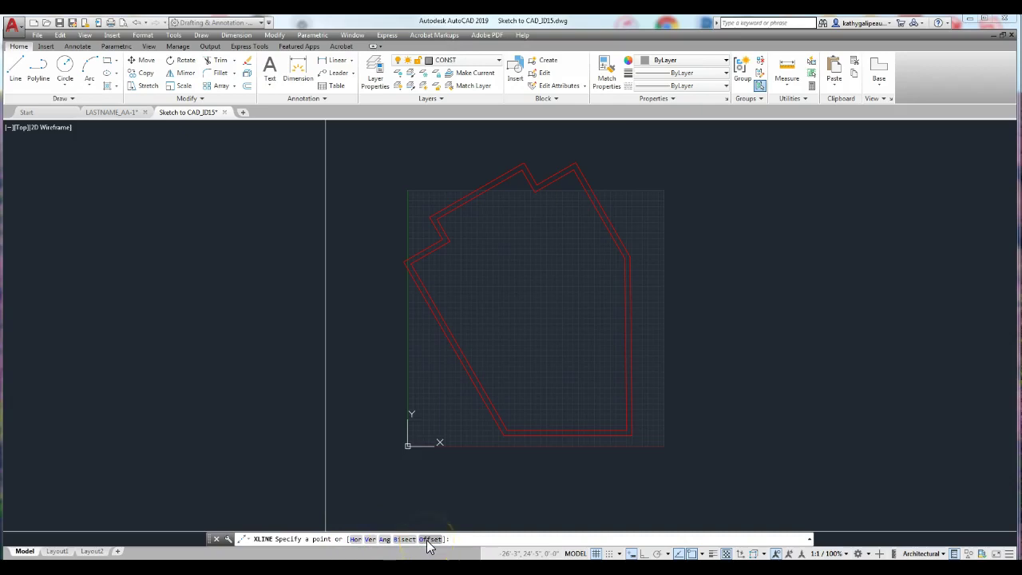
pyautogui.click(384, 540)
pyautogui.click(384, 540)
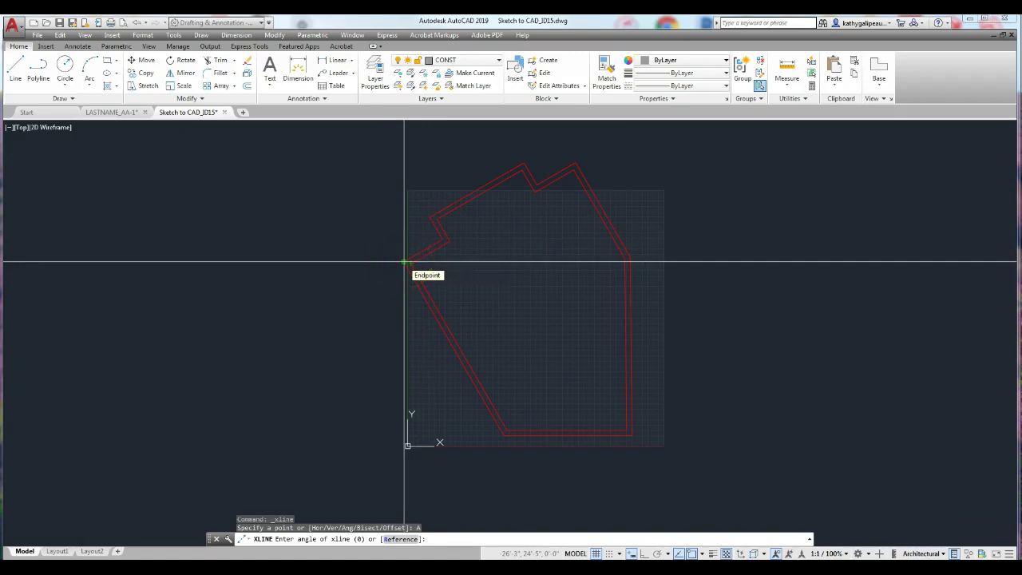
pyautogui.click(404, 262)
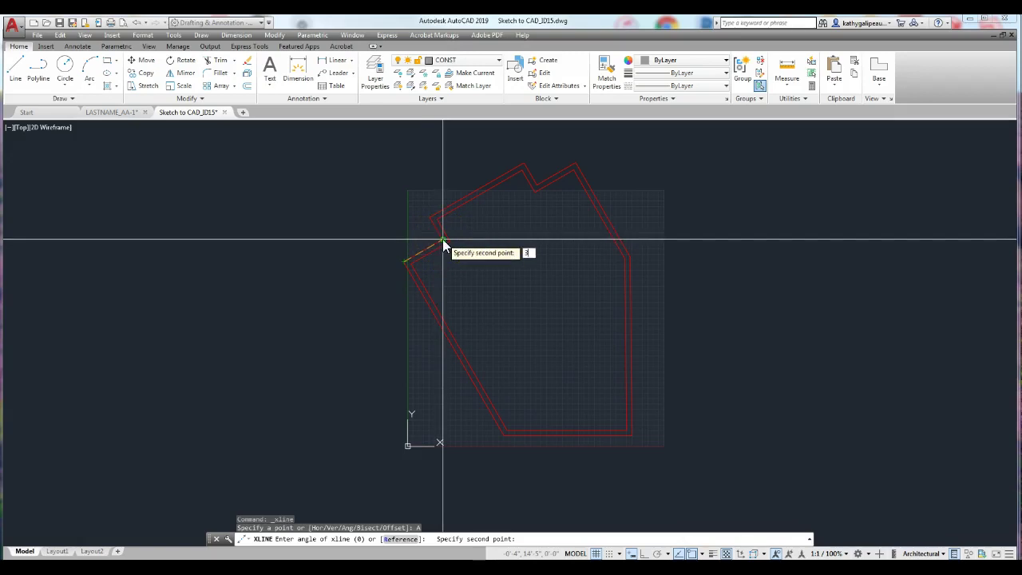
pyautogui.press('Return')
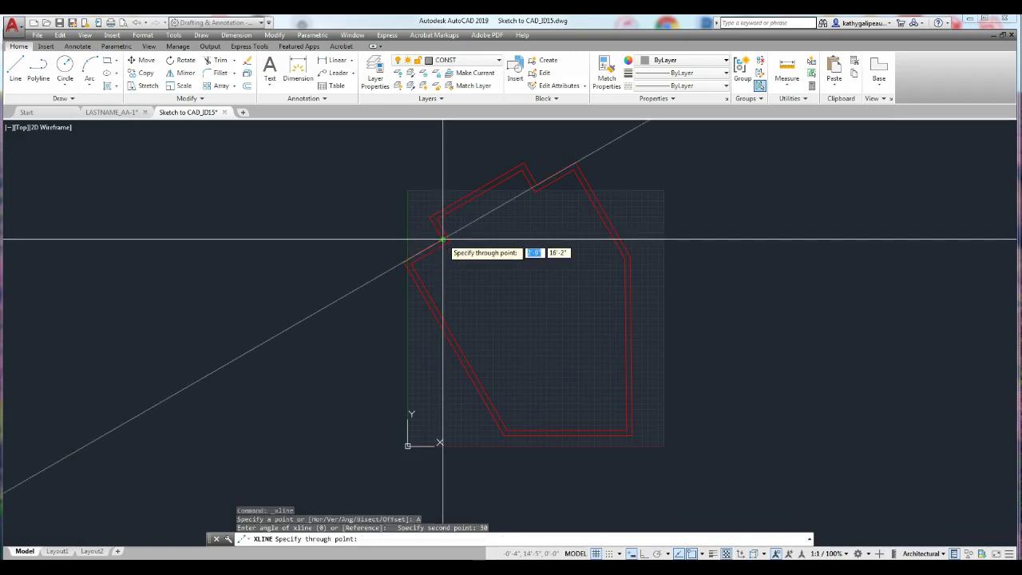
pyautogui.click(404, 262)
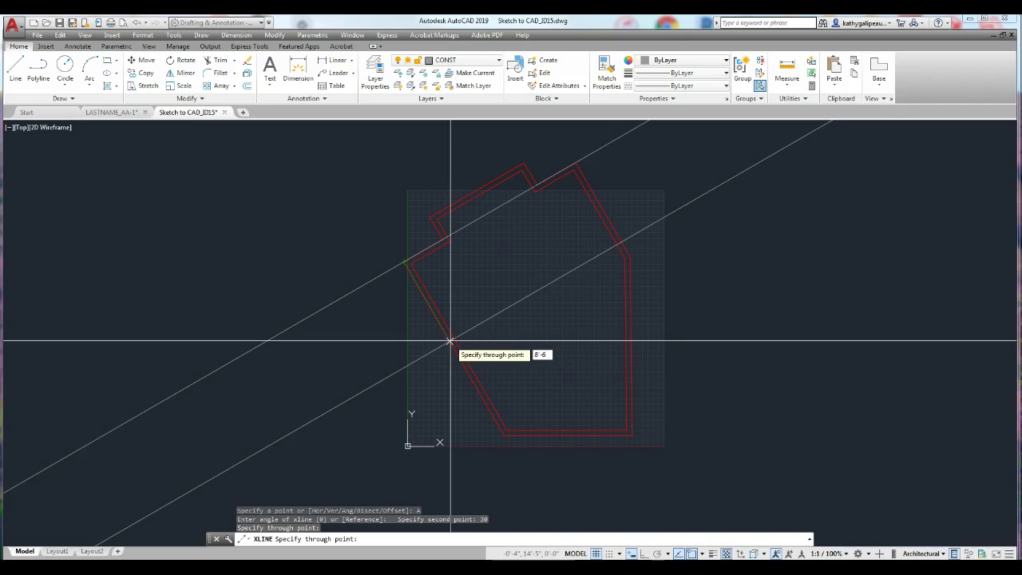
pyautogui.press('Return')
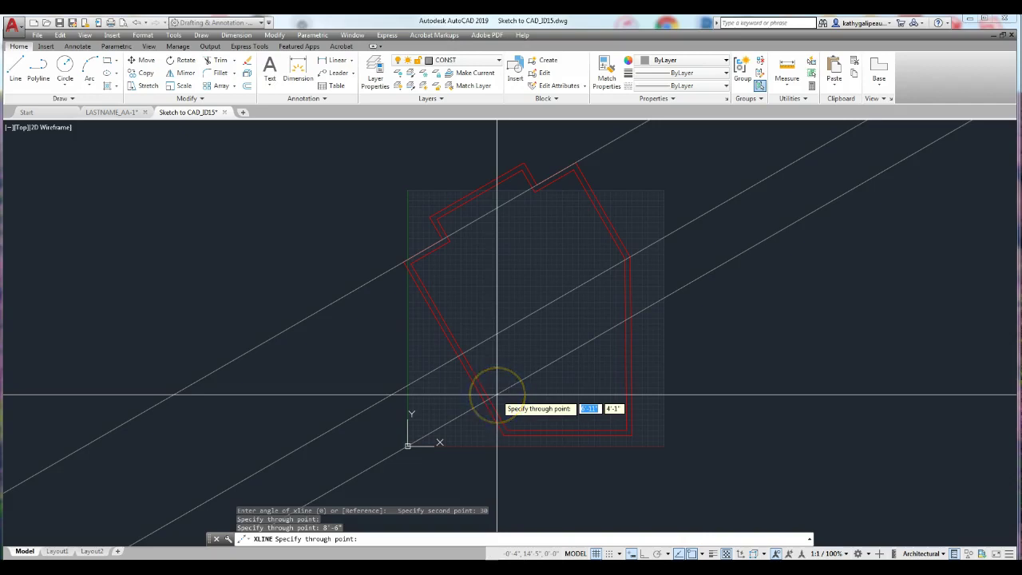
pyautogui.press('Escape')
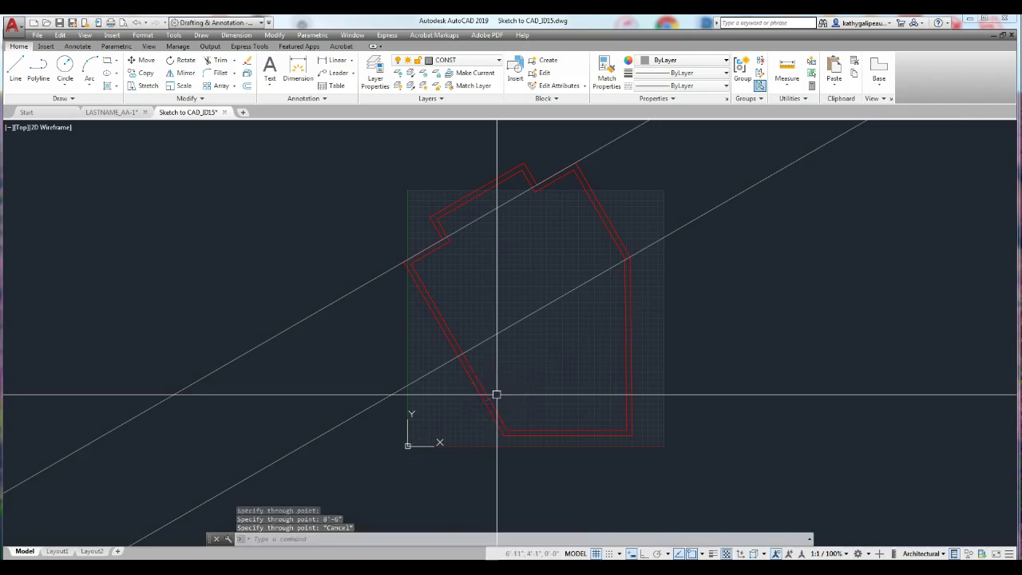
pyautogui.click(439, 367)
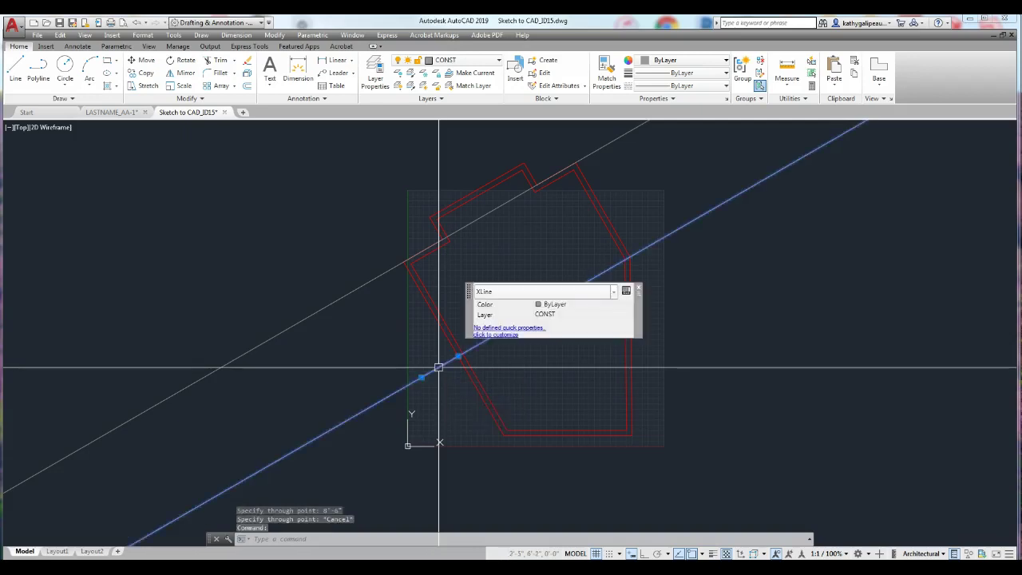
pyautogui.press('Return')
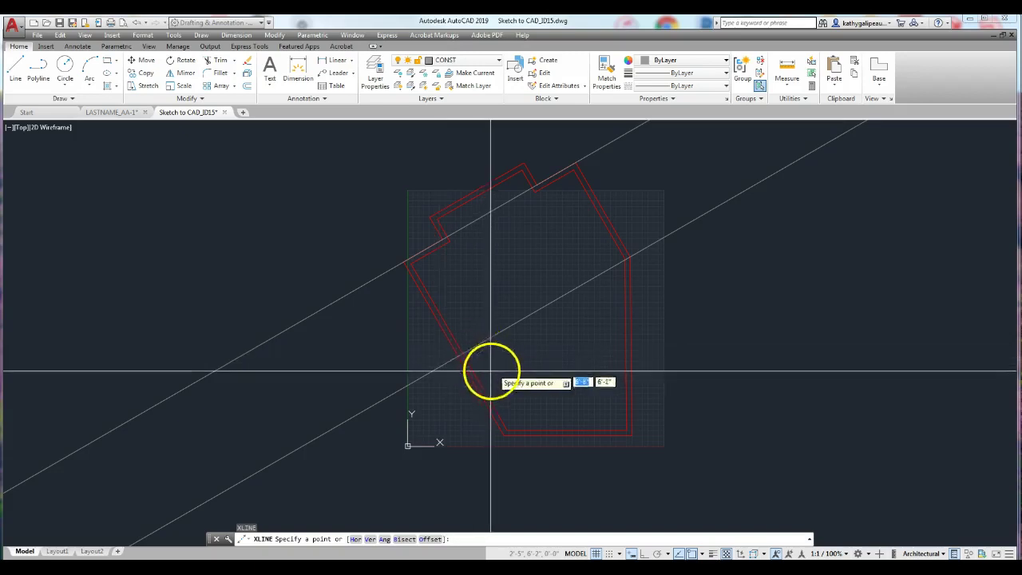
pyautogui.press('Escape')
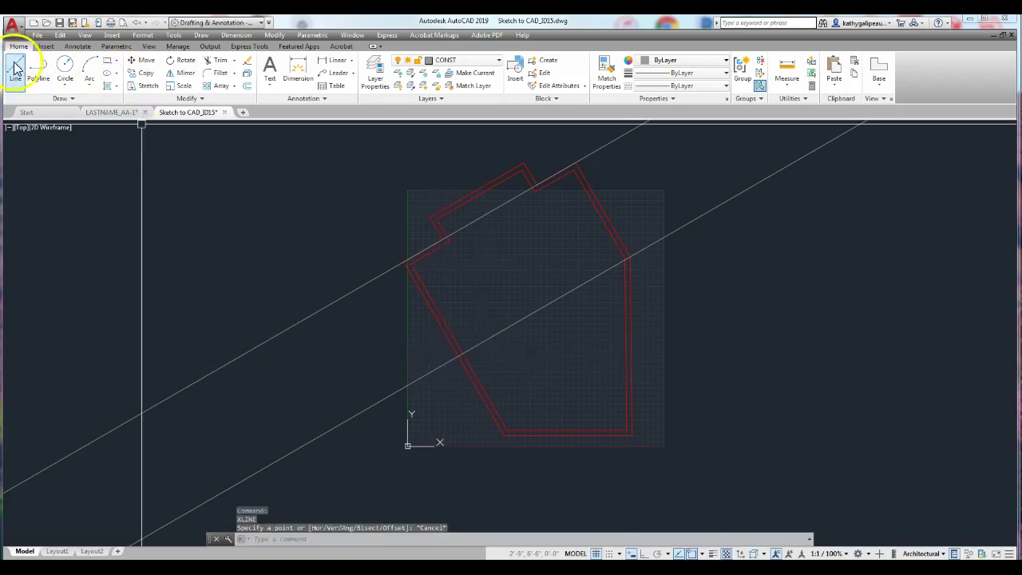
pyautogui.press('Escape')
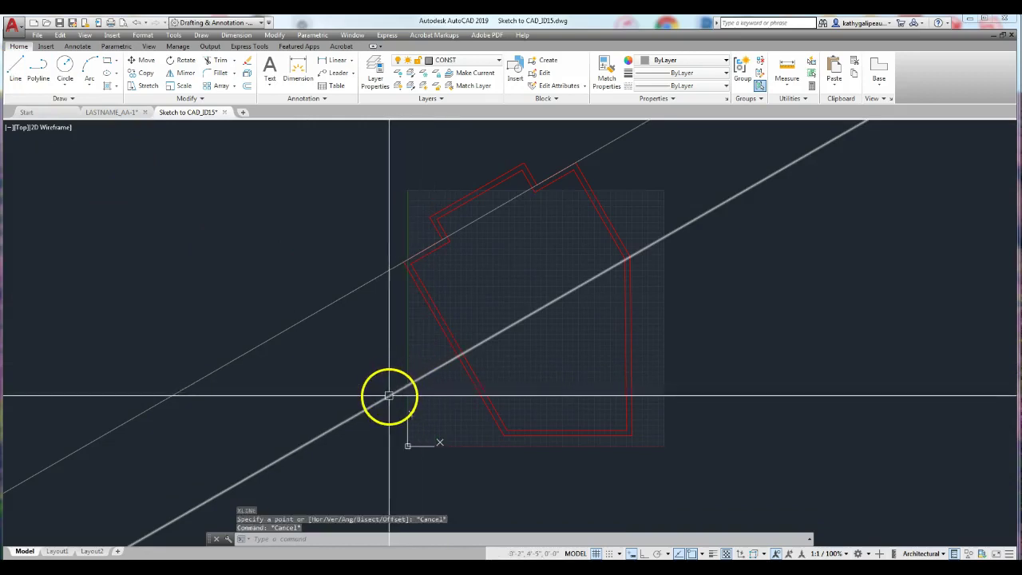
pyautogui.click(398, 390)
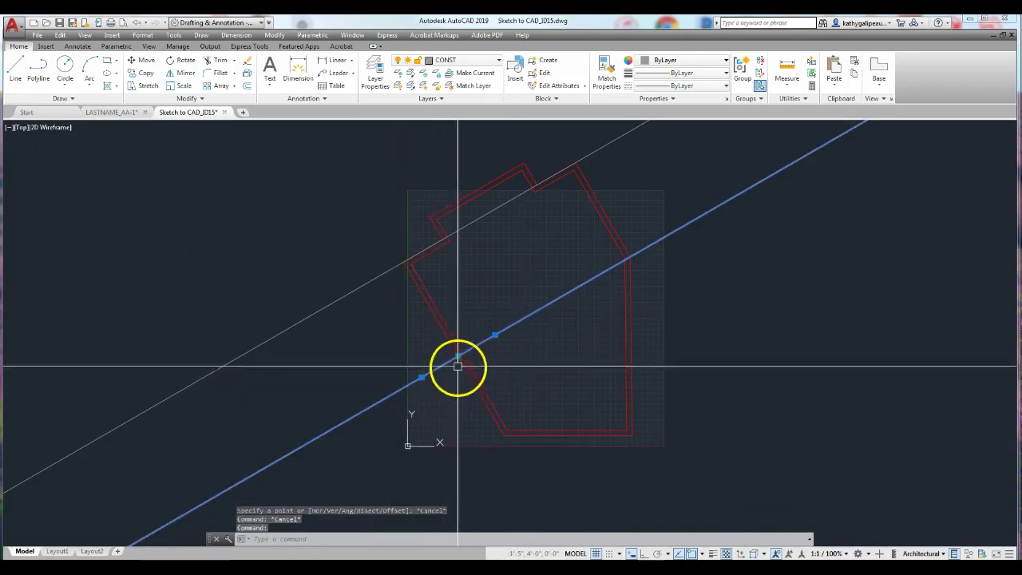
pyautogui.press('Escape')
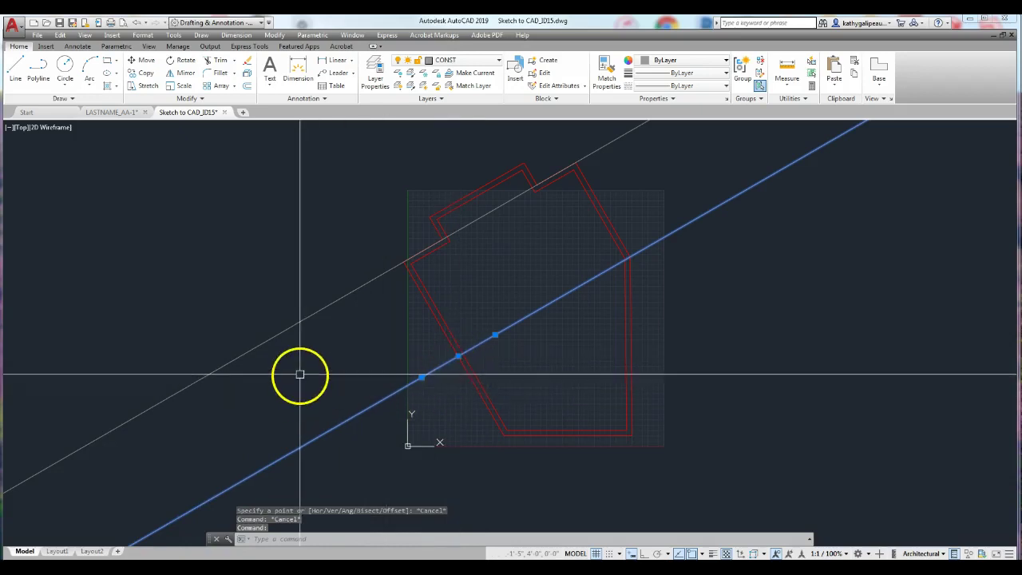
# Offset the lower 30-degree construction line 6' toward the bottom wall.
pyautogui.click(248, 87)
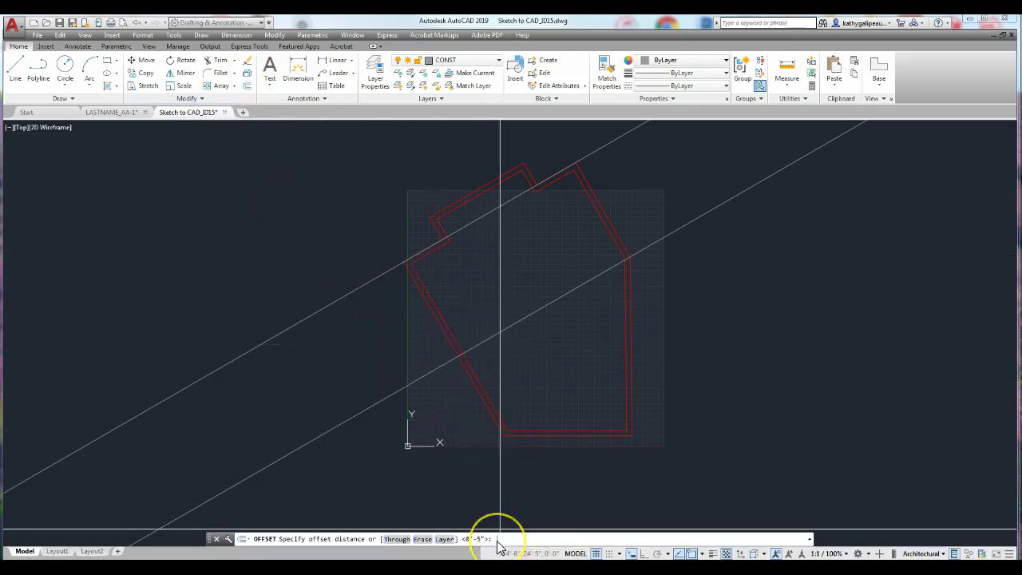
pyautogui.press('Return')
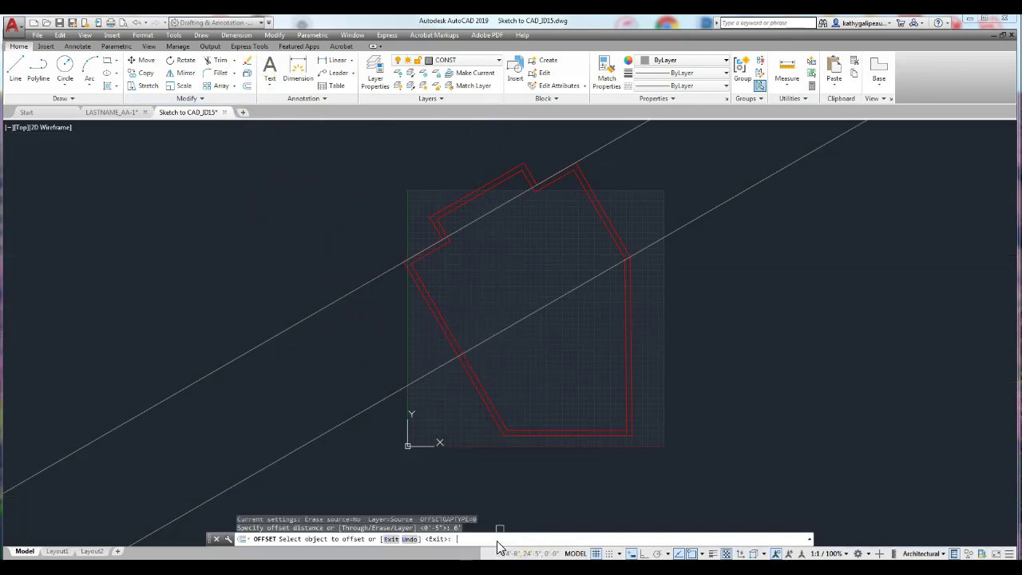
pyautogui.click(431, 373)
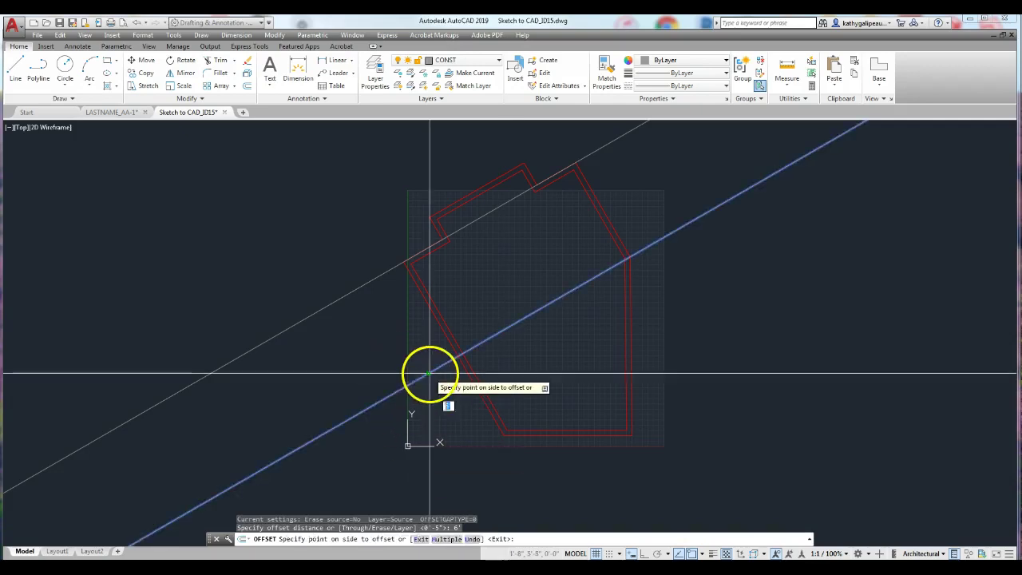
pyautogui.click(583, 477)
pyautogui.press('Escape')
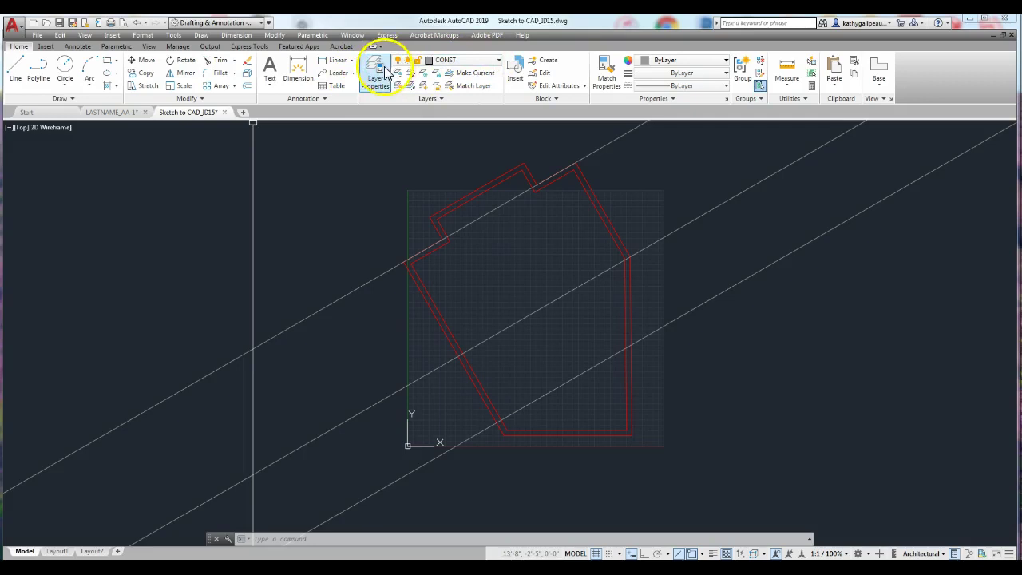
# Make WALL the current layer and draw a short line across the slanted left wall's thickness along the middle construction line.
pyautogui.click(489, 67)
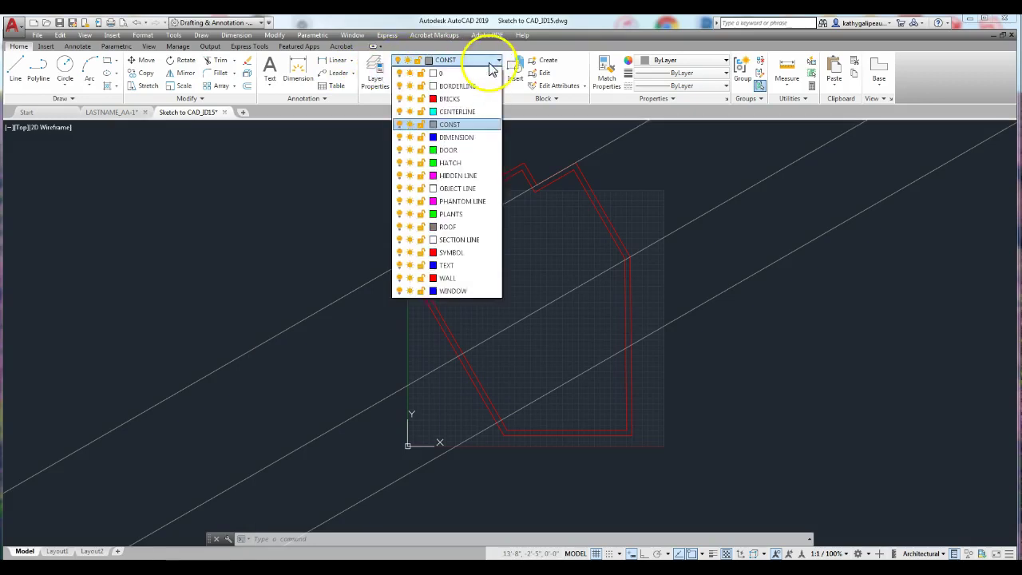
pyautogui.click(453, 286)
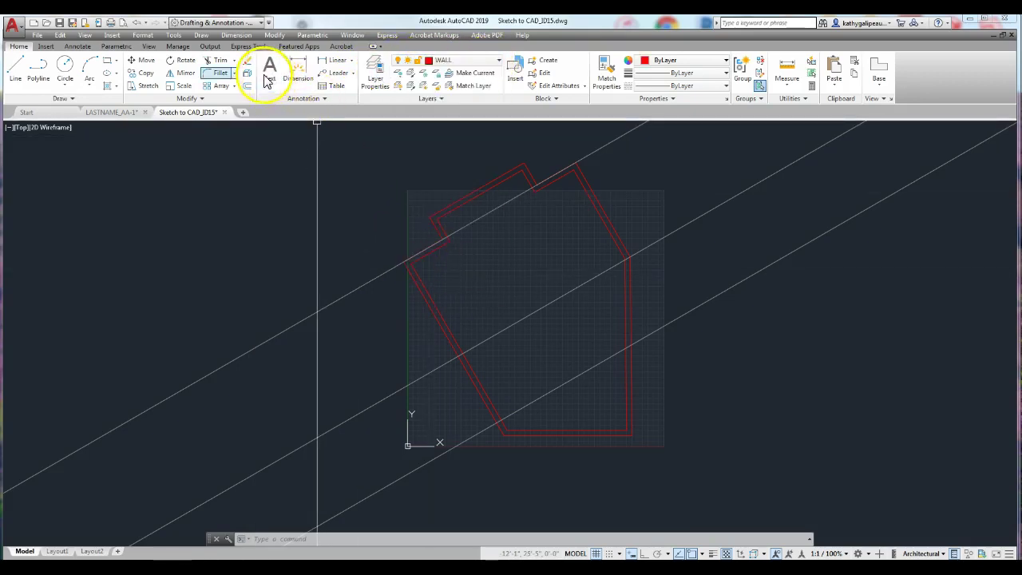
pyautogui.click(24, 78)
pyautogui.scroll(6, 447, 354)
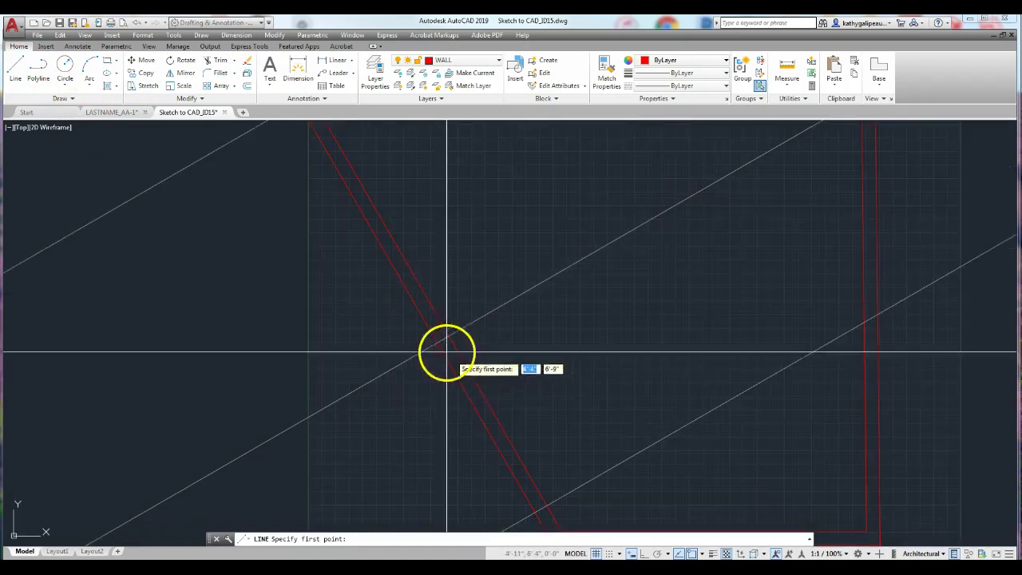
pyautogui.click(439, 341)
pyautogui.scroll(2, 447, 335)
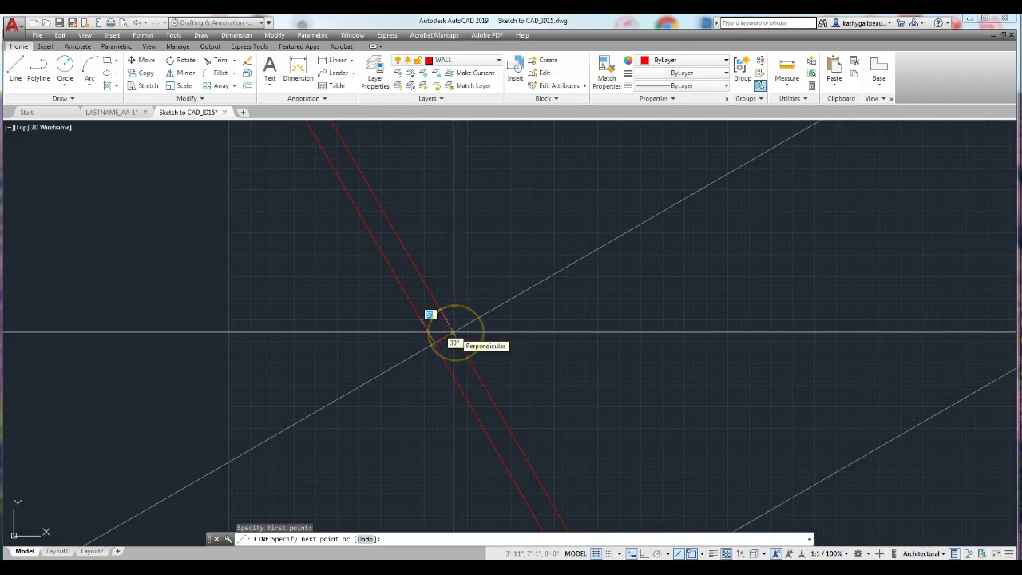
pyautogui.click(701, 553)
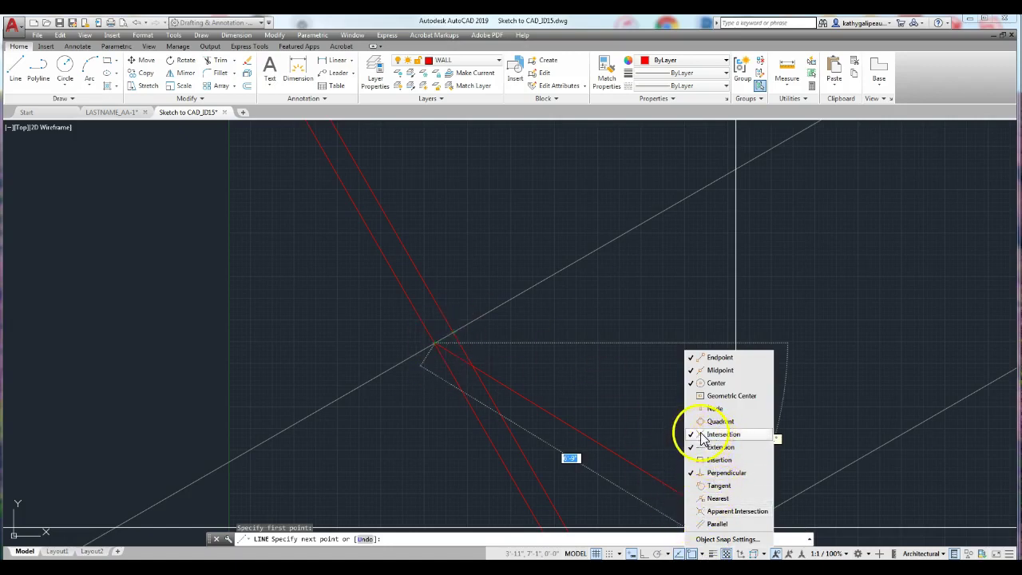
pyautogui.click(617, 417)
pyautogui.scroll(6, 455, 333)
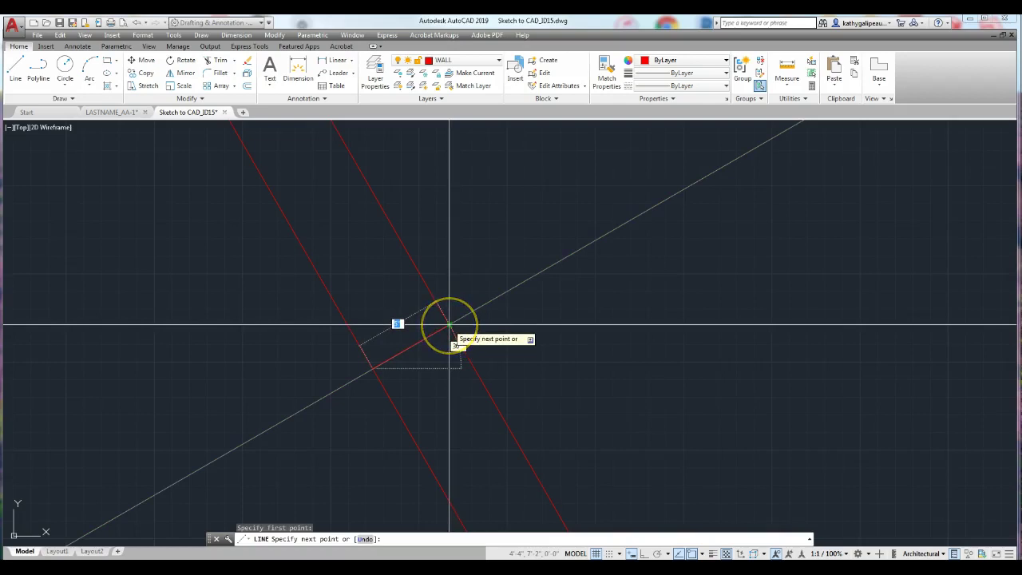
pyautogui.click(449, 325)
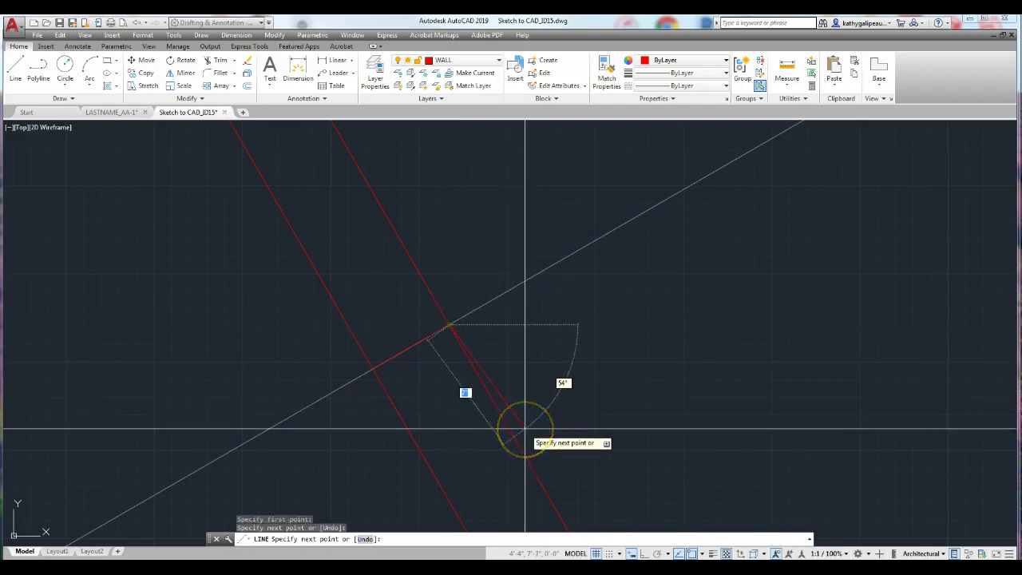
pyautogui.press('Return')
# Draw a second short line across the slanted left wall's thickness where the lowest construction line crosses it.
pyautogui.moveTo(533, 445); pyautogui.dragTo(463, 135, button='middle')
pyautogui.moveTo(466, 280); pyautogui.dragTo(421, 197, button='middle')
pyautogui.scroll(-5, 463, 248)
pyautogui.moveTo(527, 340); pyautogui.dragTo(479, 258, button='middle')
pyautogui.scroll(2, 504, 322)
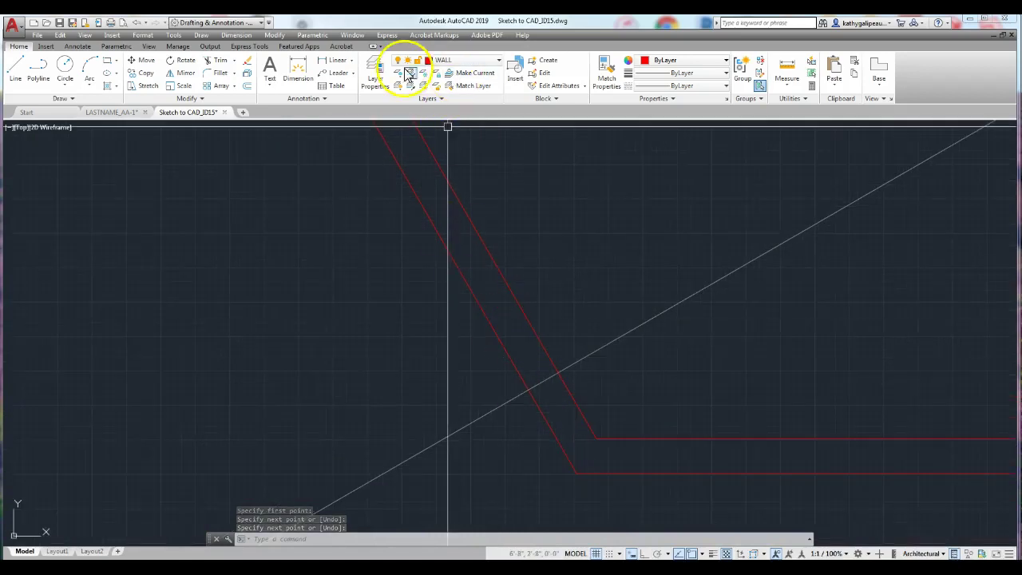
pyautogui.click(15, 71)
pyautogui.scroll(6, 533, 389)
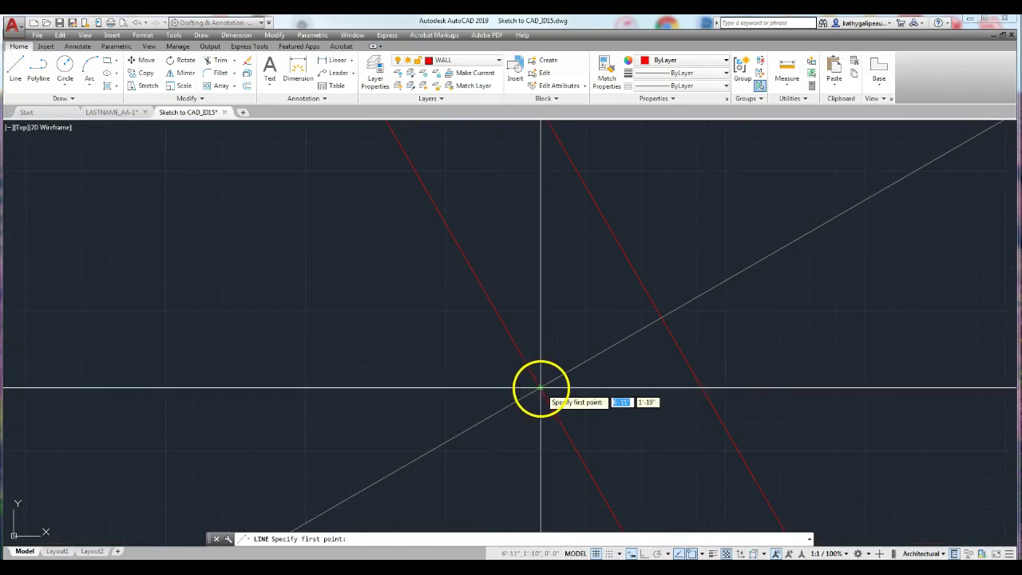
pyautogui.click(541, 389)
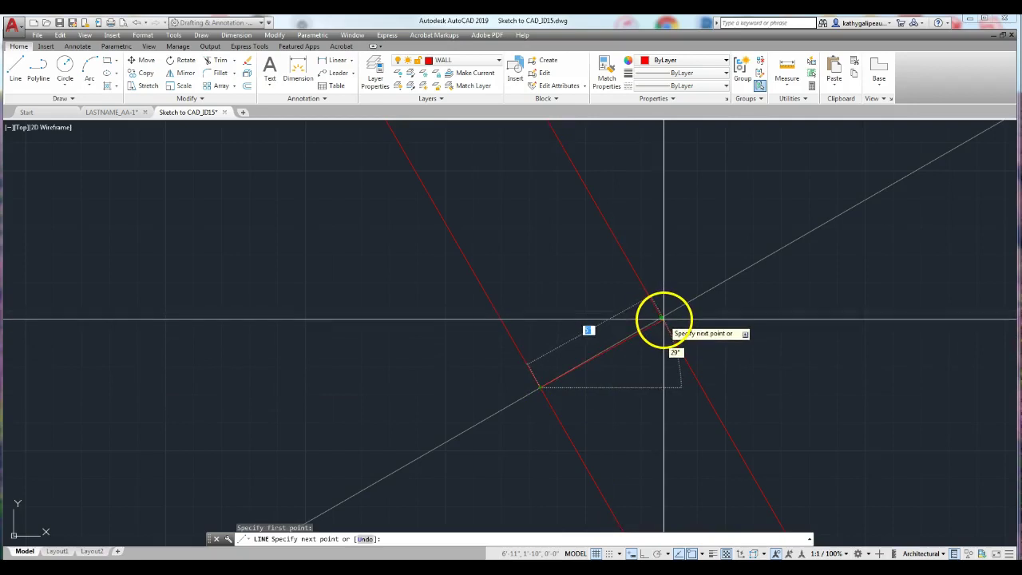
pyautogui.scroll(5, 661, 319)
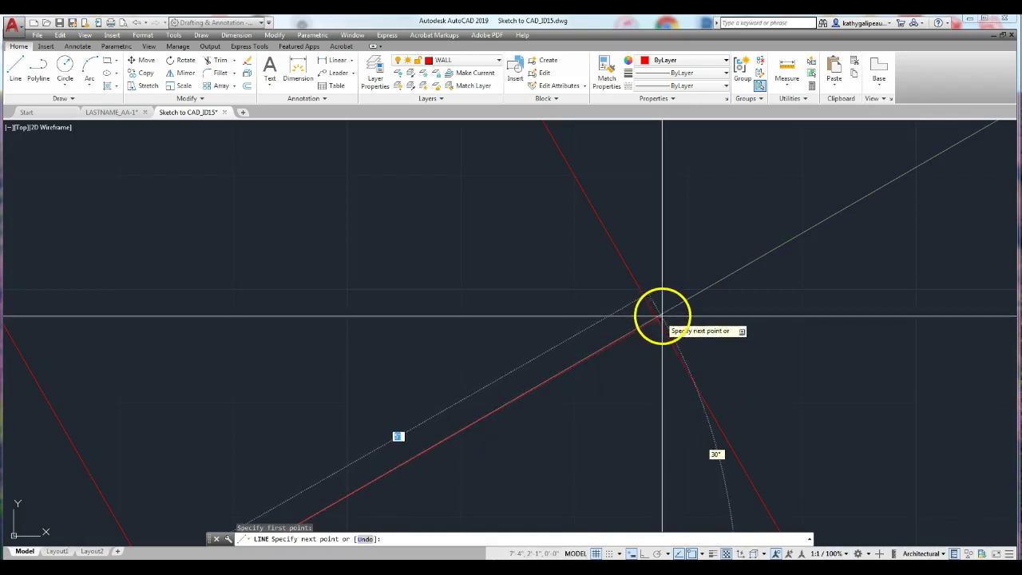
pyautogui.moveTo(657, 318)
pyautogui.mouseDown(button='middle')
pyautogui.moveTo(456, 418)
pyautogui.moveTo(435, 413)
pyautogui.mouseUp(button='middle')
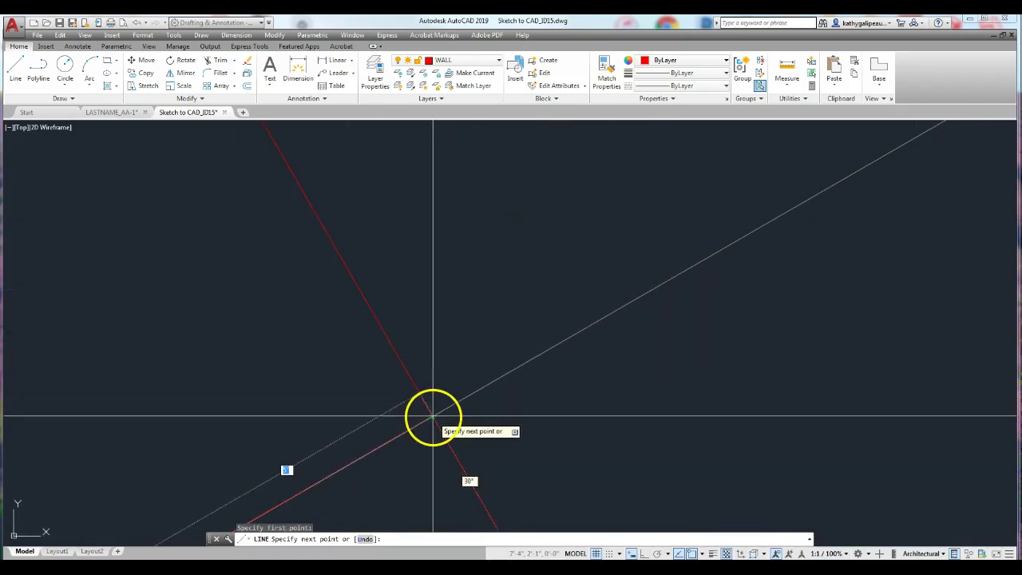
pyautogui.click(433, 415)
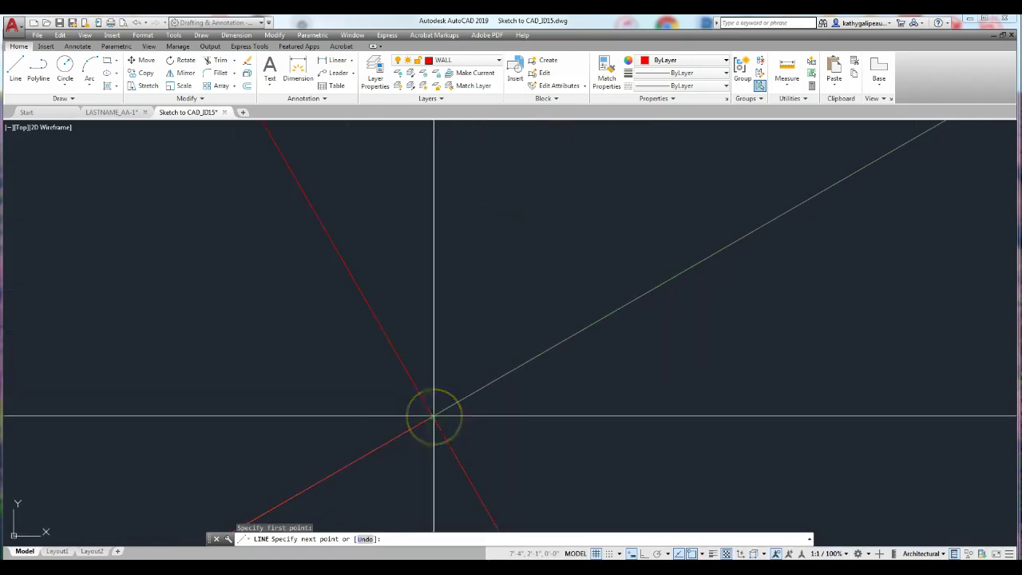
pyautogui.press('Return')
# Turn off the CONST layer to hide the construction lines.
pyautogui.moveTo(433, 416)
pyautogui.mouseDown(button='middle')
pyautogui.moveTo(502, 445)
pyautogui.moveTo(612, 312)
pyautogui.moveTo(612, 339)
pyautogui.mouseUp(button='middle')
pyautogui.scroll(-10, 611, 340)
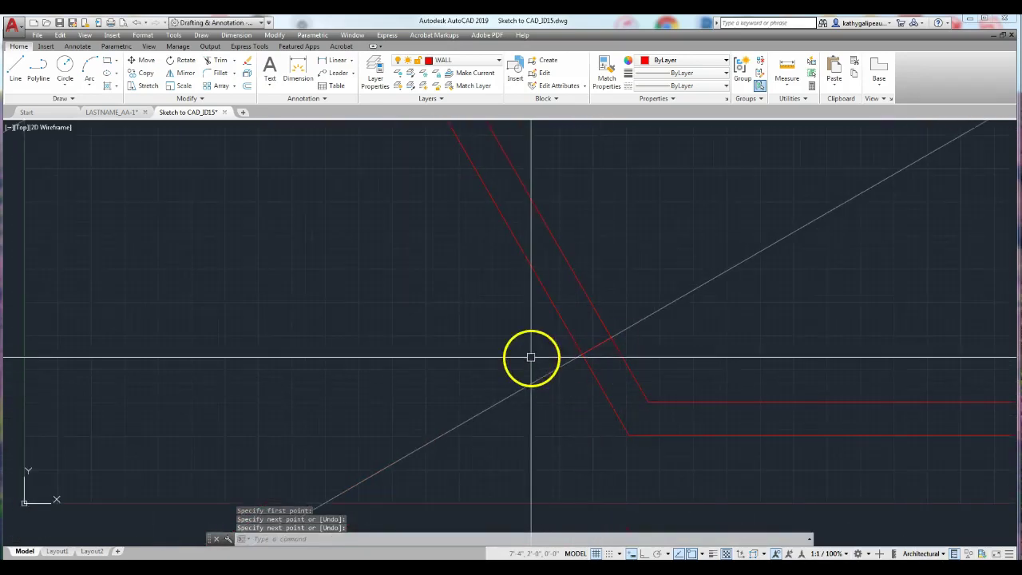
pyautogui.scroll(-2, 509, 338)
pyautogui.moveTo(511, 340); pyautogui.dragTo(563, 391, button='middle')
pyautogui.scroll(-2, 563, 389)
pyautogui.moveTo(530, 353); pyautogui.dragTo(594, 379, button='middle')
pyautogui.scroll(-4, 607, 264)
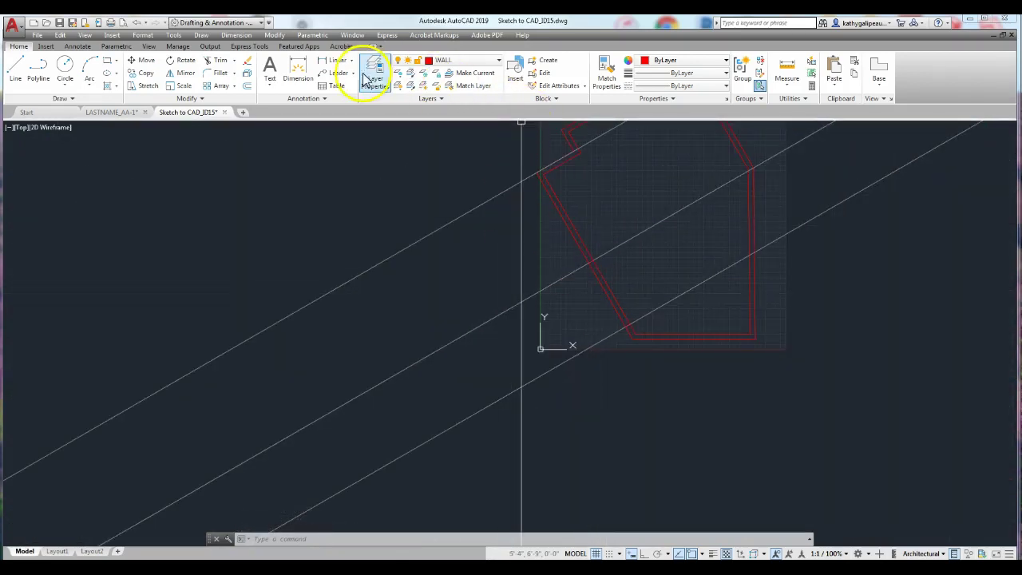
pyautogui.click(461, 63)
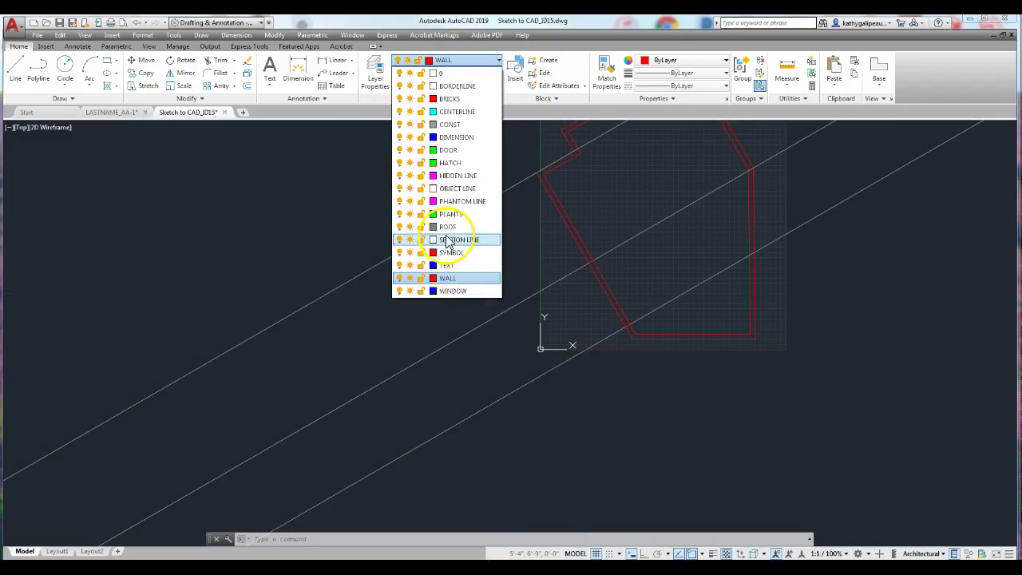
pyautogui.click(400, 126)
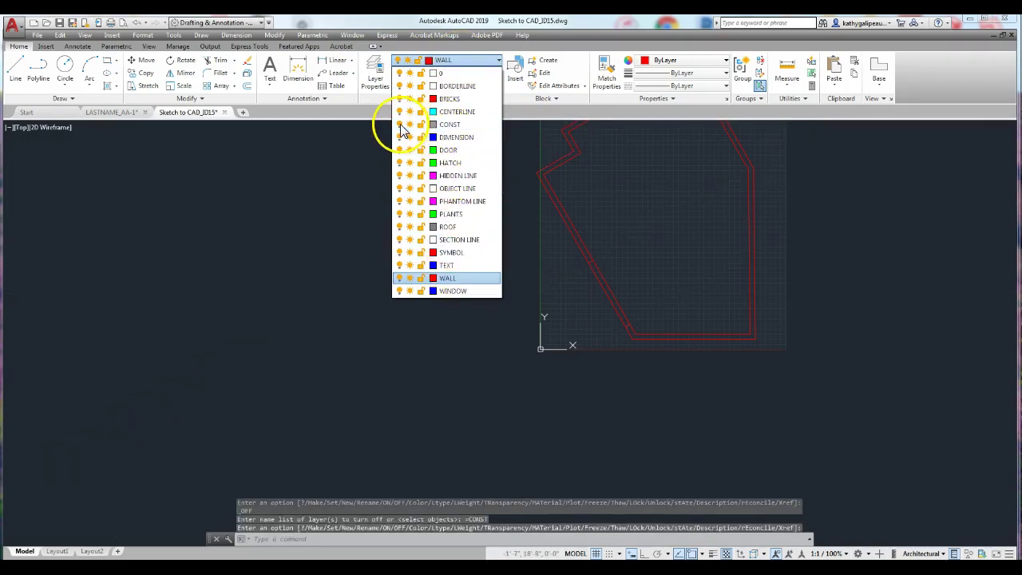
pyautogui.click(530, 319)
# Trim both slanted left wall lines between the two short cross lines to open a gap in the wall.
pyautogui.scroll(4, 655, 279)
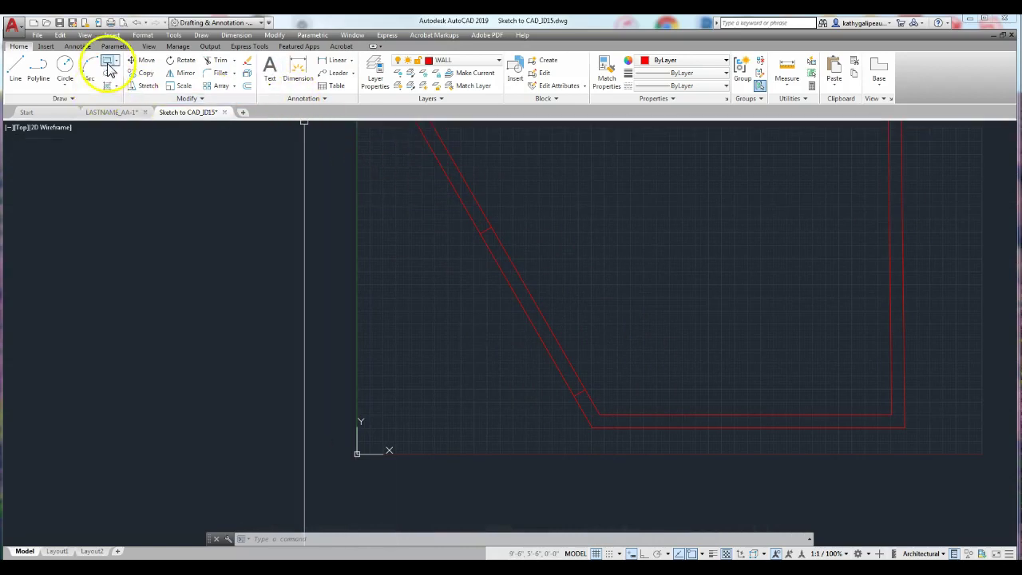
pyautogui.click(219, 63)
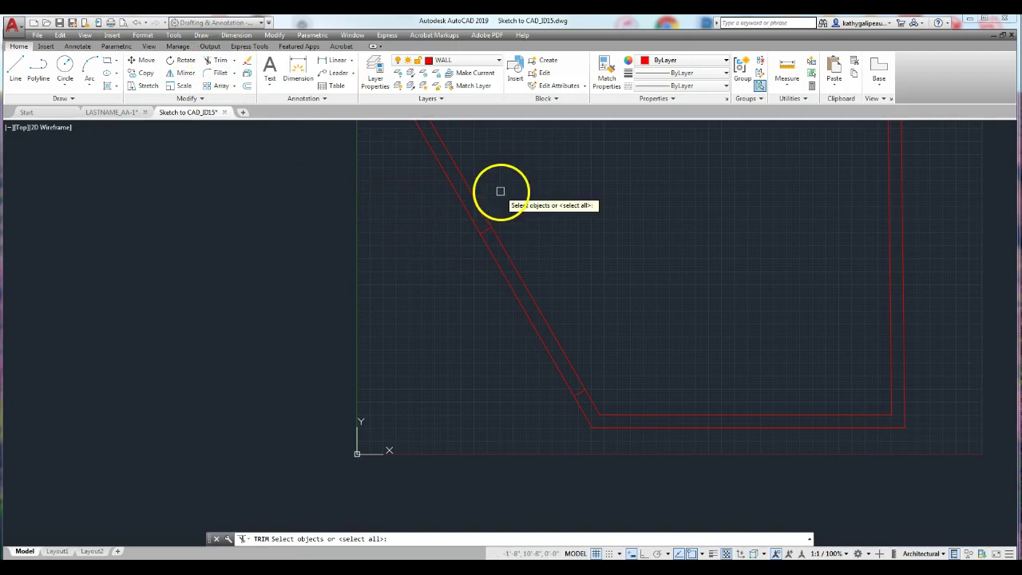
pyautogui.click(493, 230)
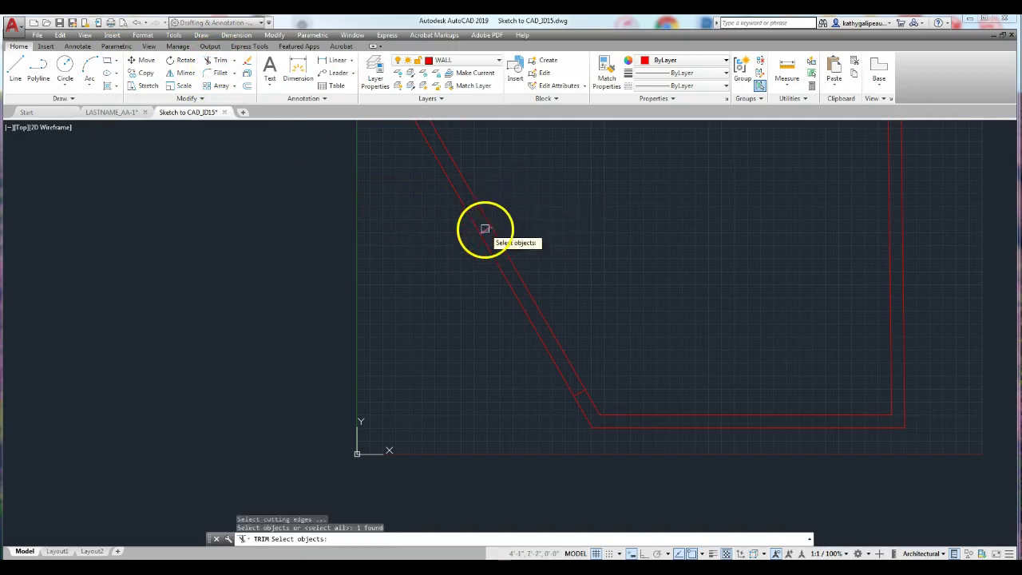
pyautogui.click(580, 394)
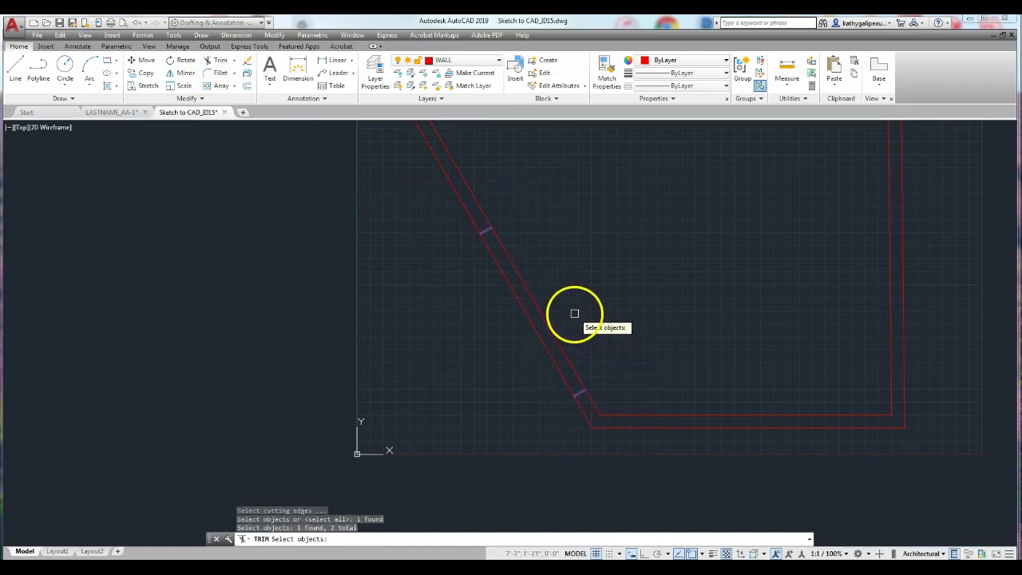
pyautogui.press('Return')
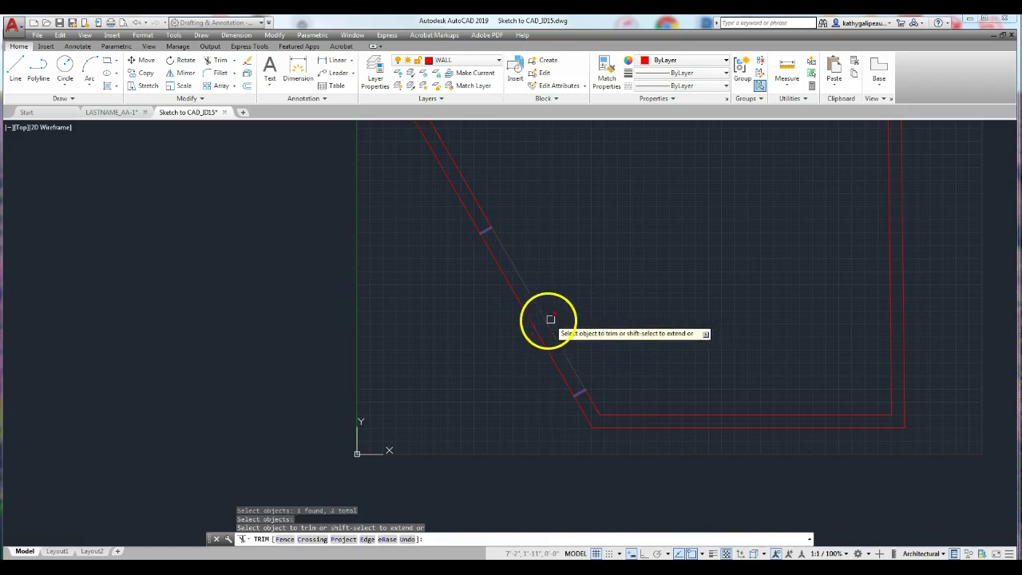
pyautogui.click(546, 322)
pyautogui.press('Return')
pyautogui.scroll(-4, 493, 365)
pyautogui.scroll(-2, 580, 361)
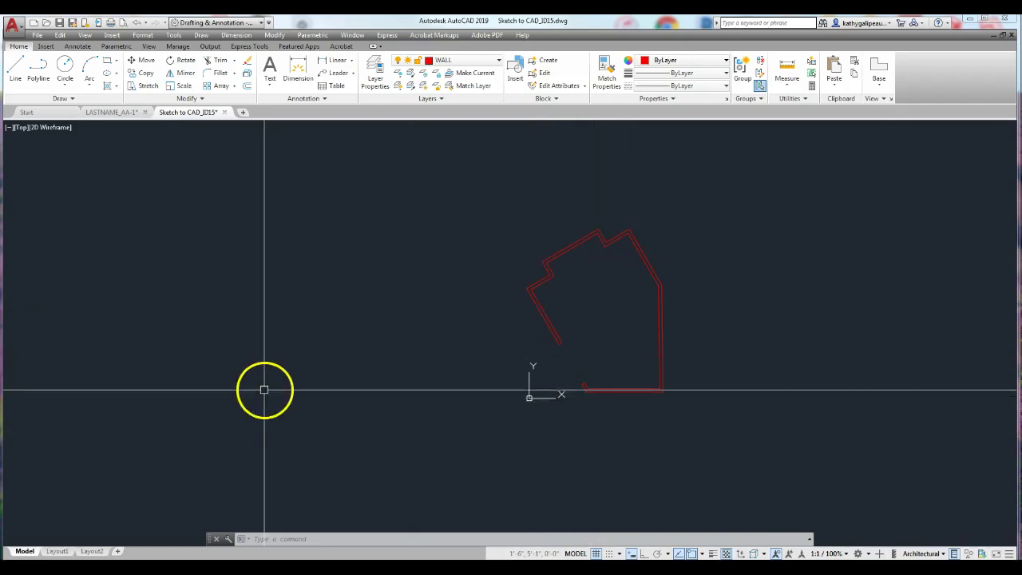
pyautogui.moveTo(411, 358); pyautogui.dragTo(283, 368, button='middle')
pyautogui.scroll(2, 365, 319)
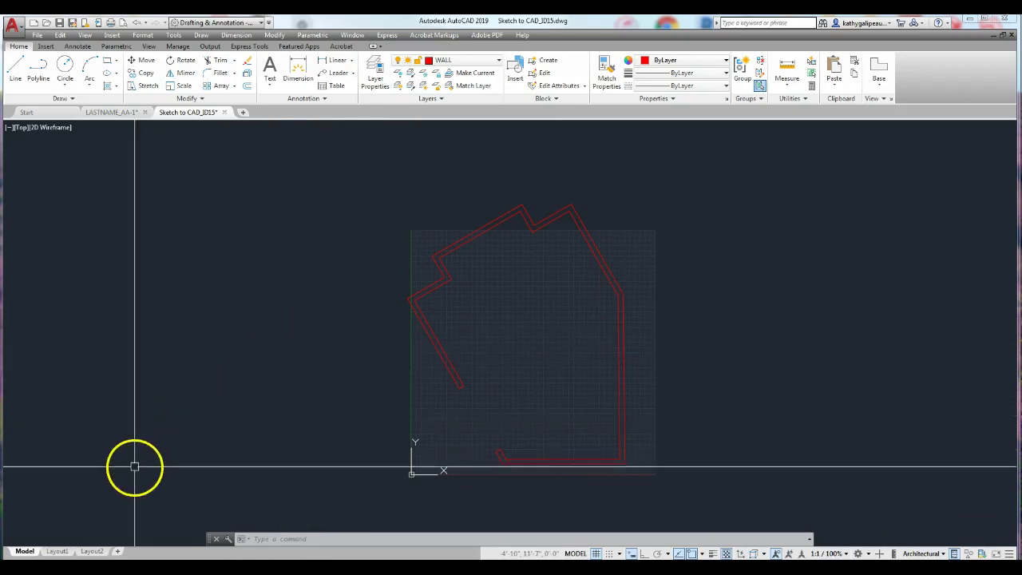
pyautogui.click(343, 229)
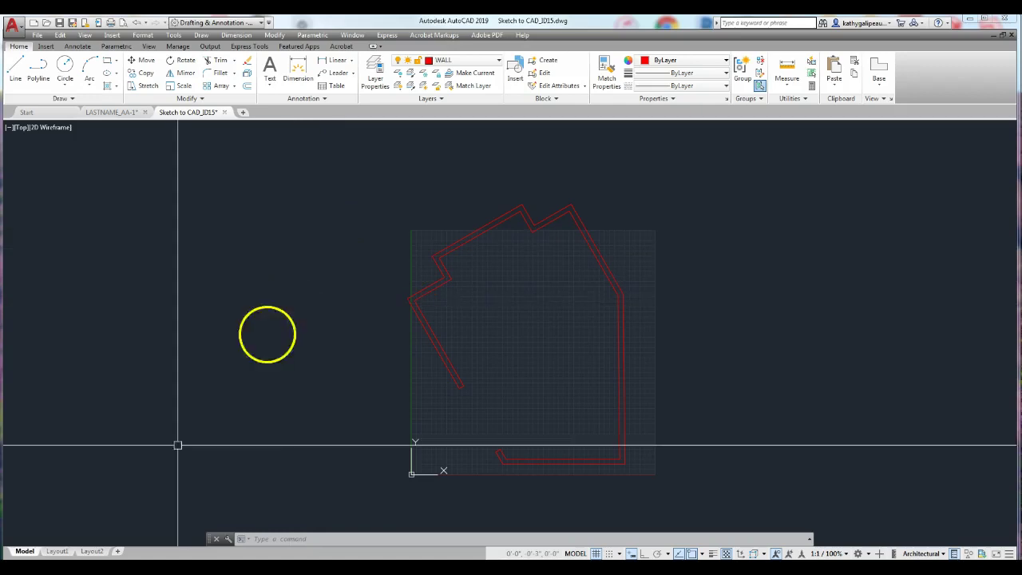
# On Layout1, create a single viewport filling the border area above the title block and activate its model space.
pyautogui.click(57, 551)
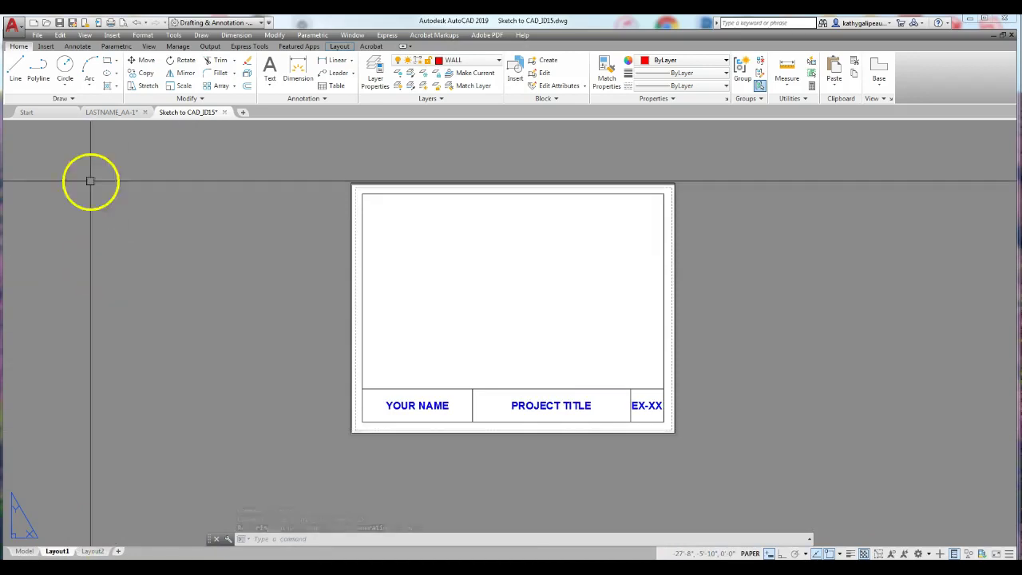
pyautogui.click(87, 36)
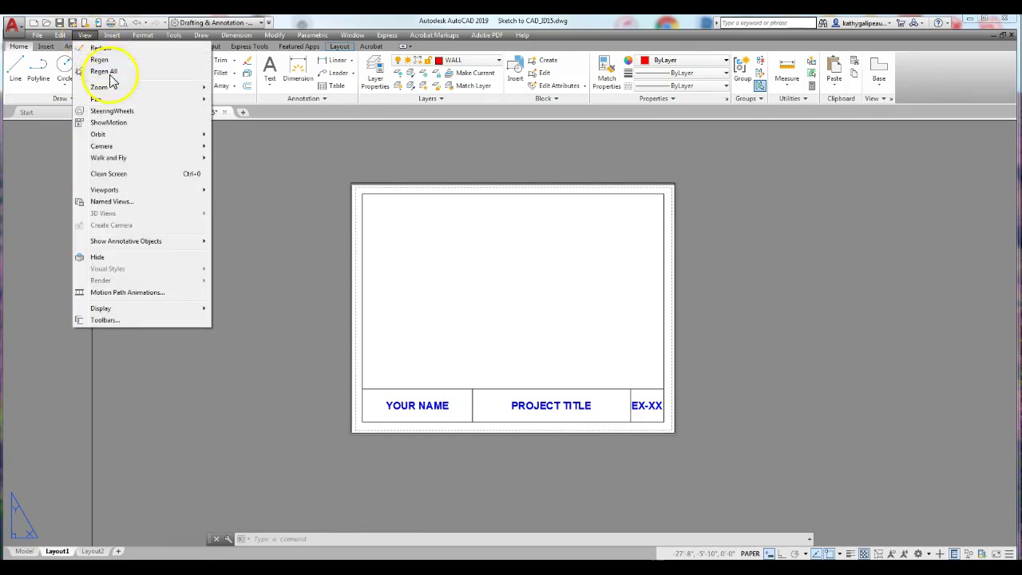
pyautogui.moveTo(111, 196)
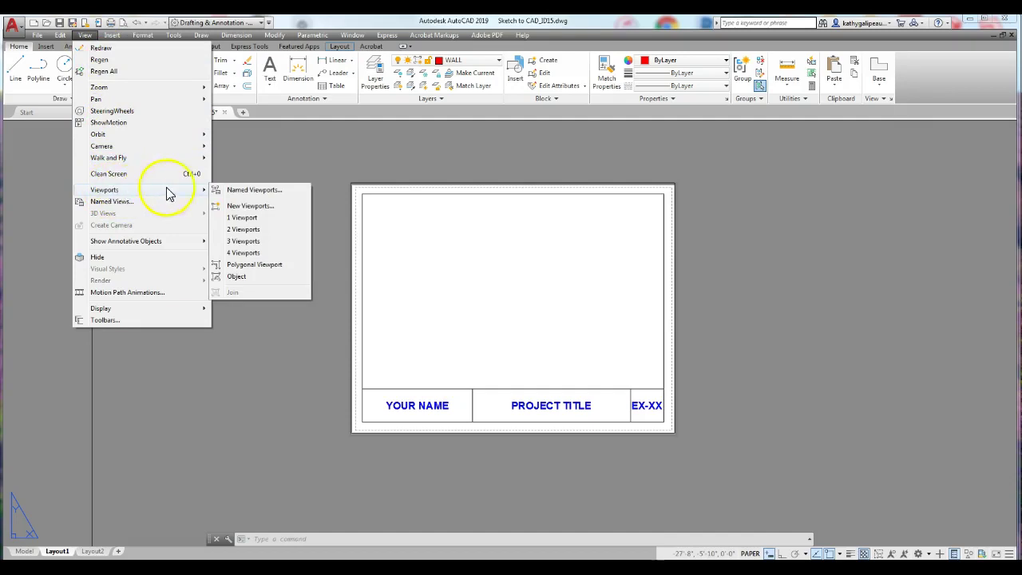
pyautogui.click(252, 222)
pyautogui.click(363, 193)
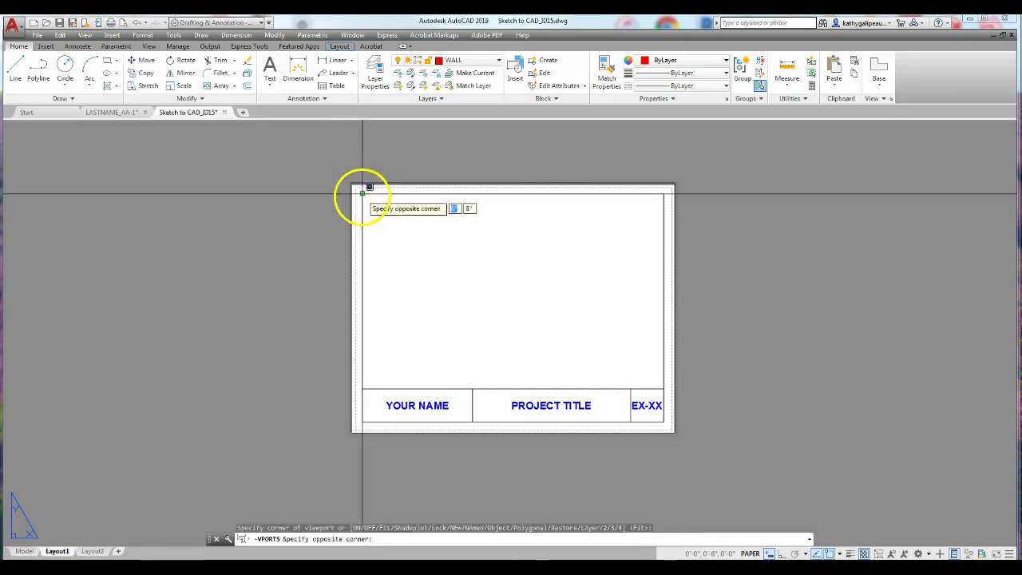
pyautogui.click(664, 389)
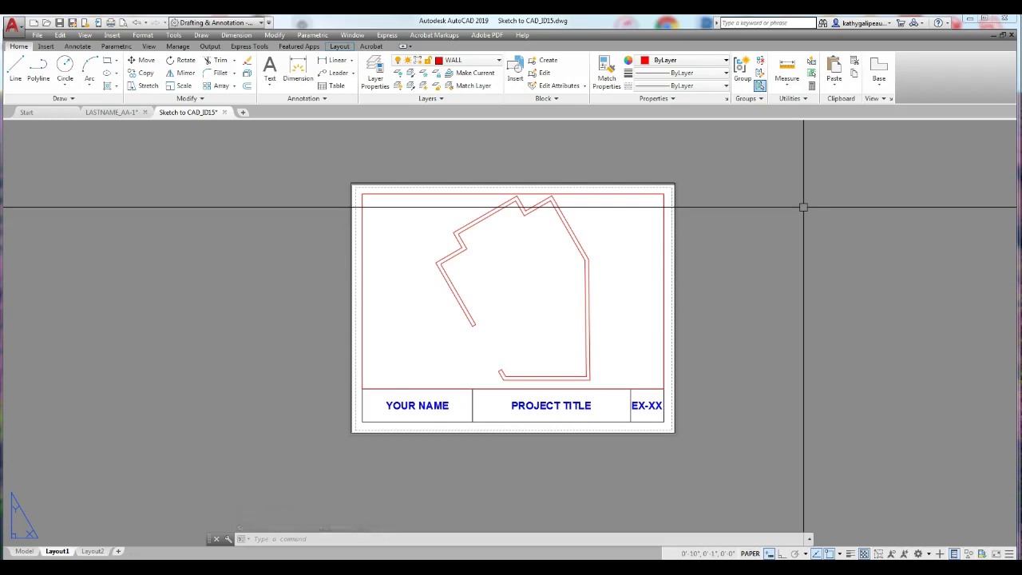
pyautogui.doubleClick(400, 269)
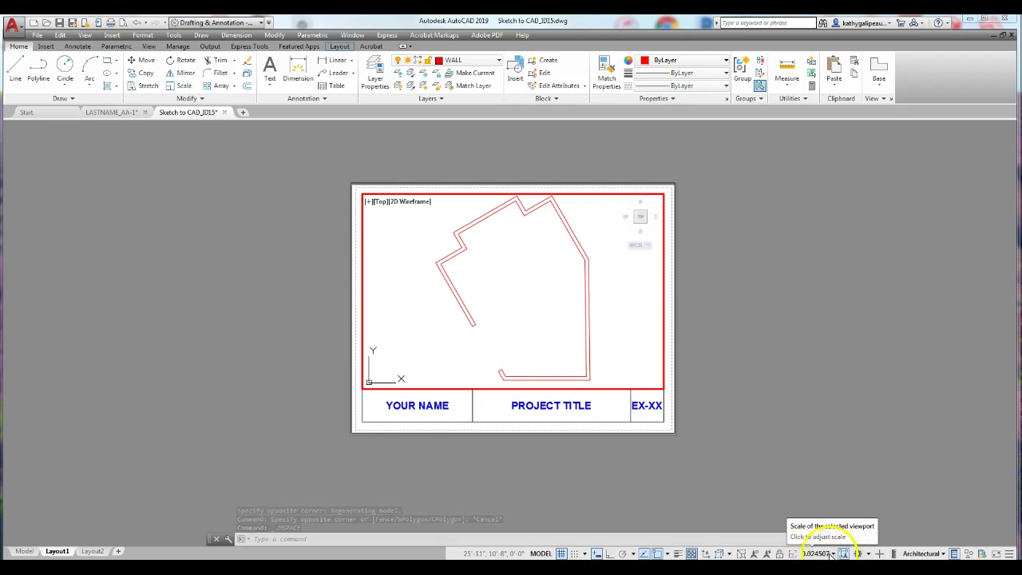
# Set the scale of the active Layout1 viewport to 1/4" = 1'-0".
pyautogui.click(833, 554)
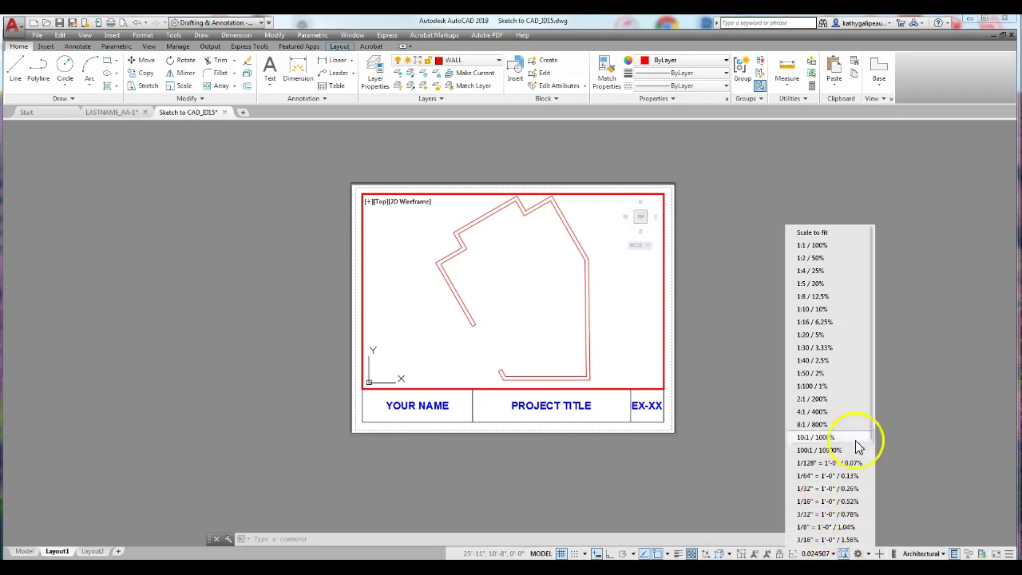
pyautogui.moveTo(870, 412); pyautogui.dragTo(870, 465)
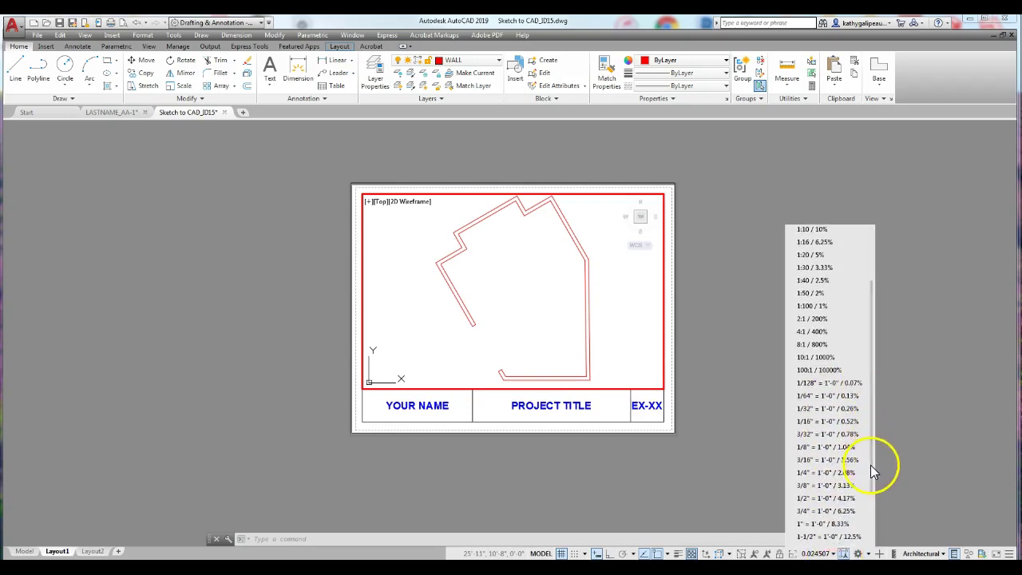
pyautogui.click(810, 472)
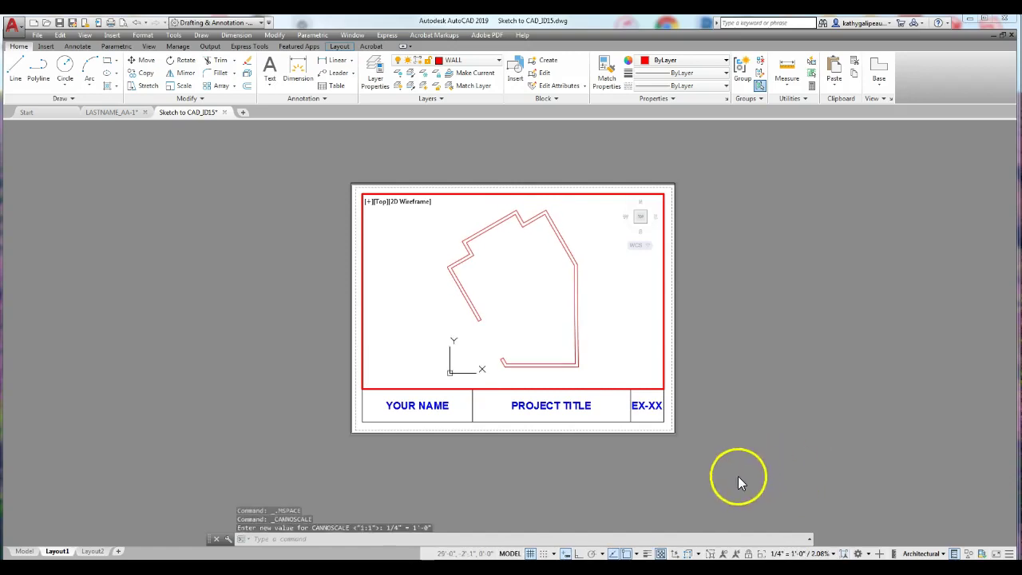
# Reposition the plan within the viewport, lock the viewport and return to paper space.
pyautogui.moveTo(580, 338)
pyautogui.mouseDown(button='middle')
pyautogui.moveTo(535, 321)
pyautogui.moveTo(497, 327)
pyautogui.moveTo(517, 326)
pyautogui.mouseUp(button='middle')
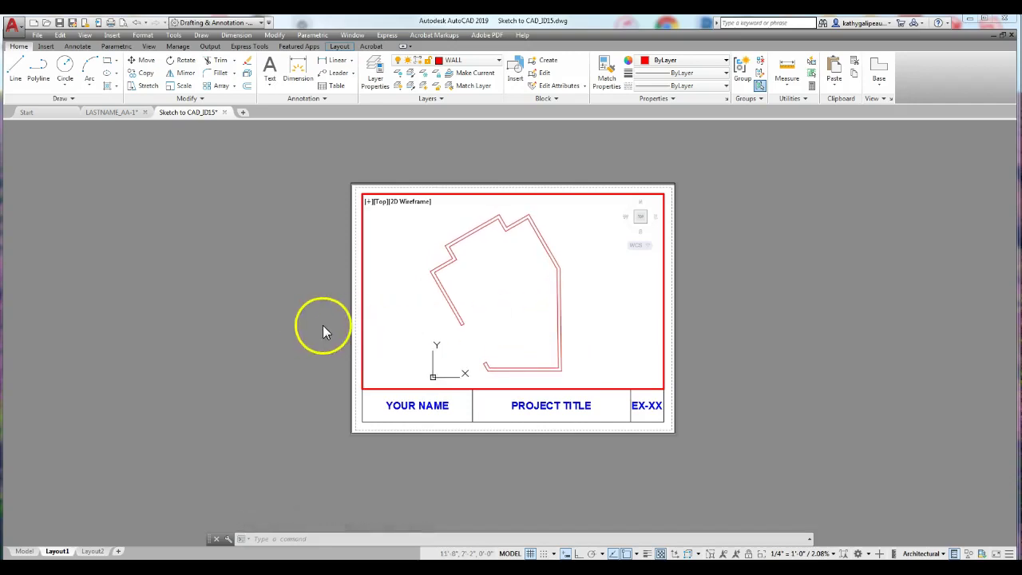
pyautogui.click(749, 553)
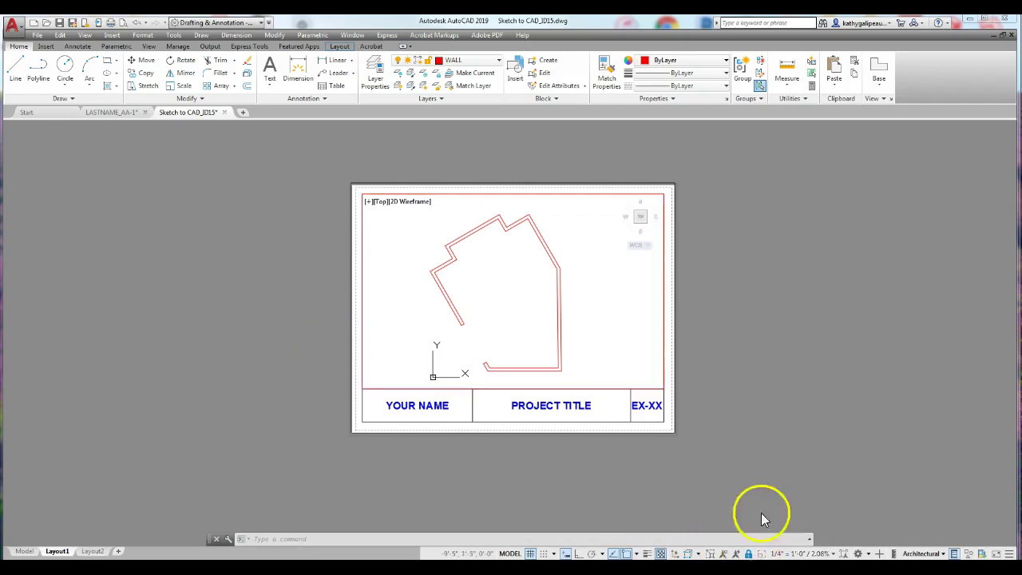
pyautogui.doubleClick(307, 307)
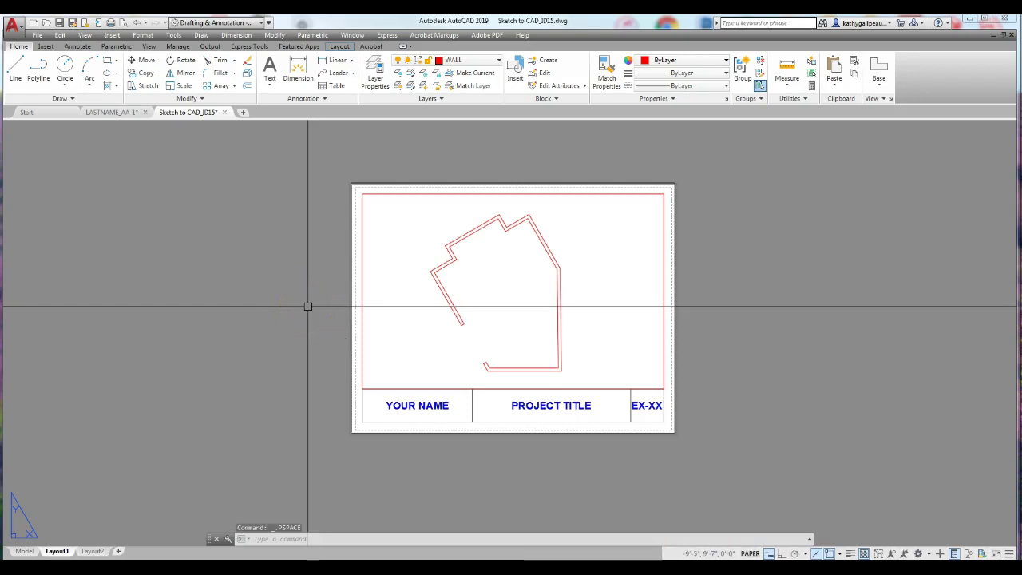
pyautogui.click(37, 36)
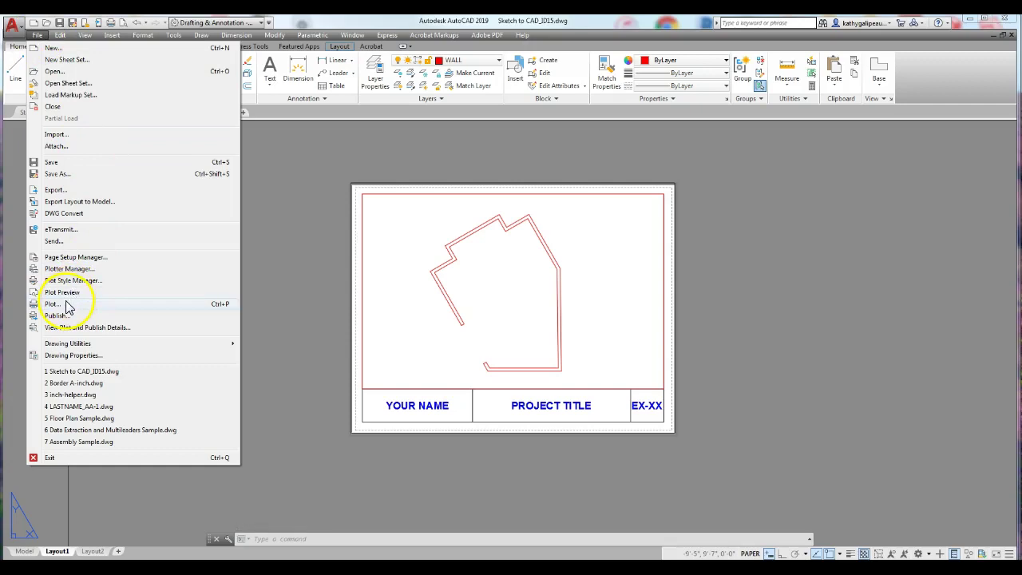
pyautogui.click(322, 194)
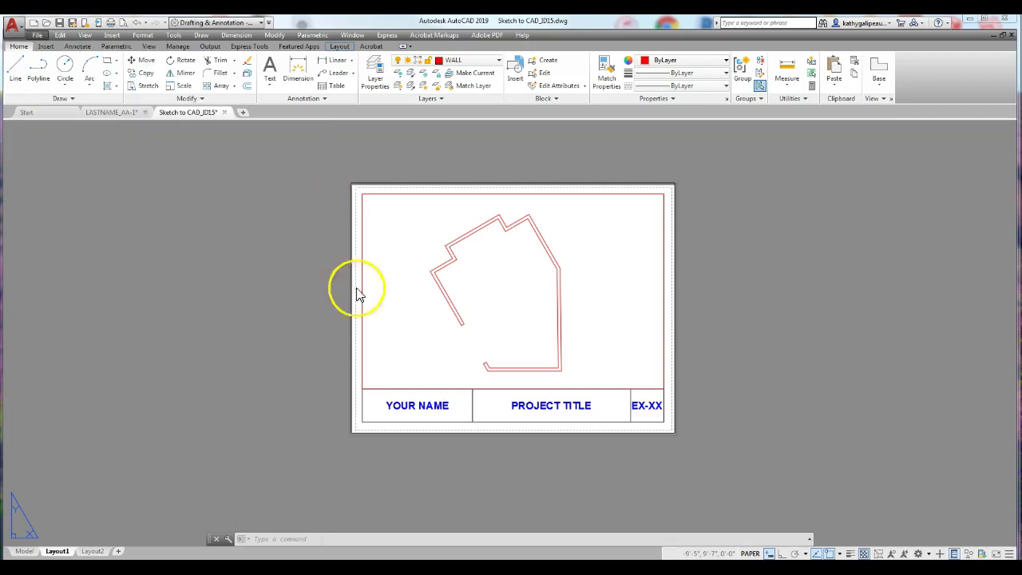
pyautogui.click(421, 407)
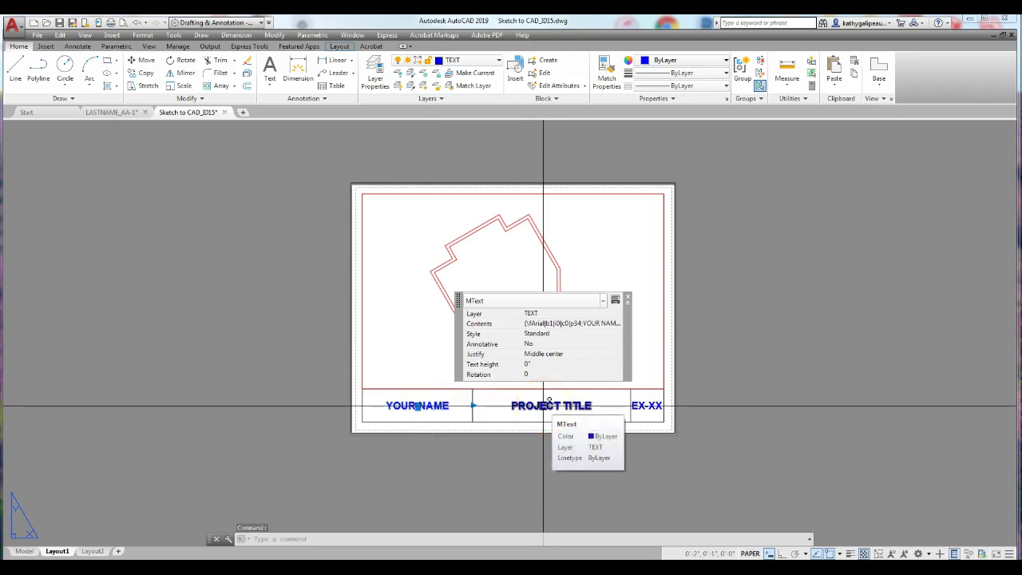
pyautogui.press('Escape')
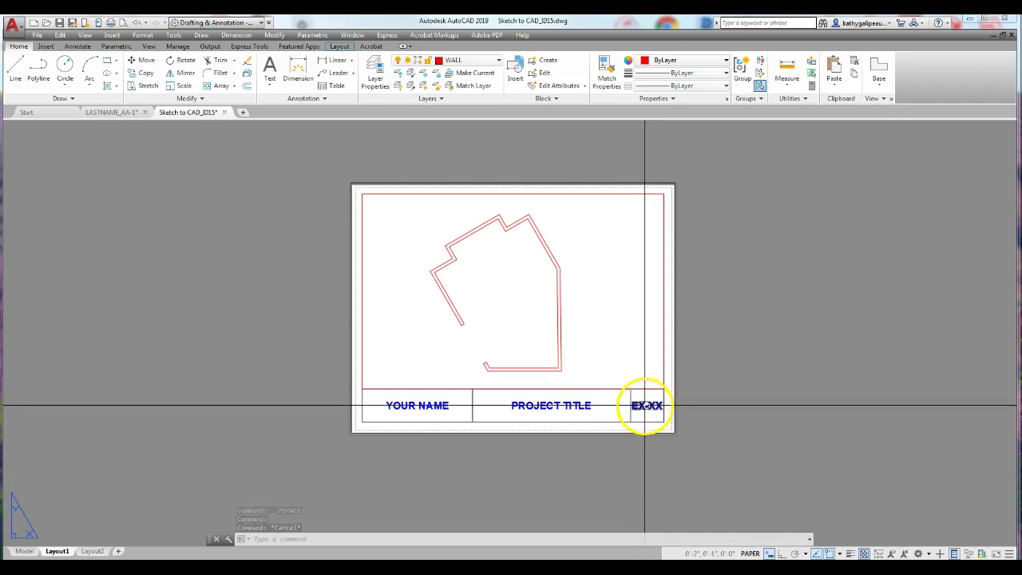
pyautogui.press('Escape')
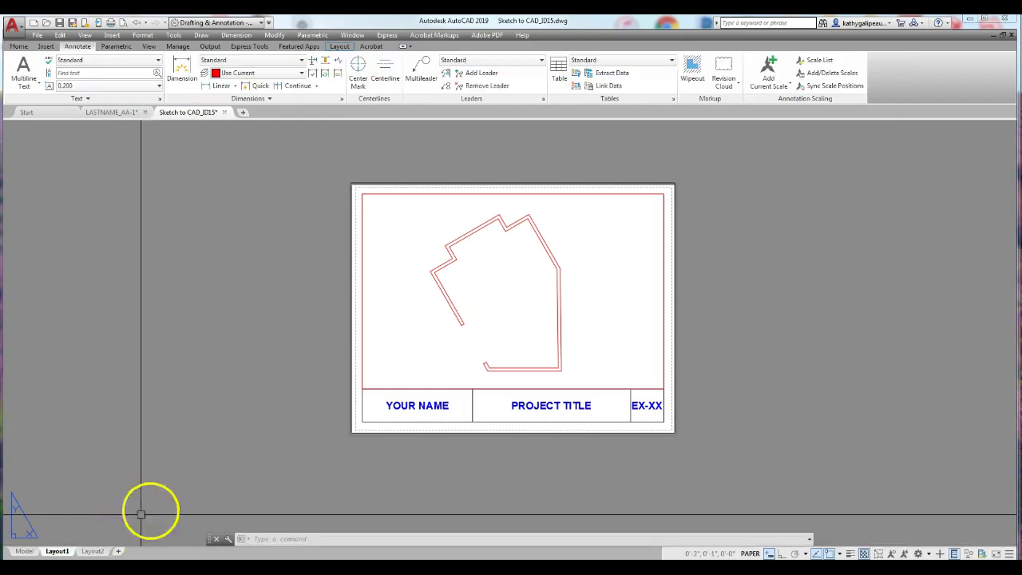
# Use TEXTEDIT to replace the YOUR NAME placeholder in the title block with the drafter's name in capitals.
pyautogui.click(438, 407)
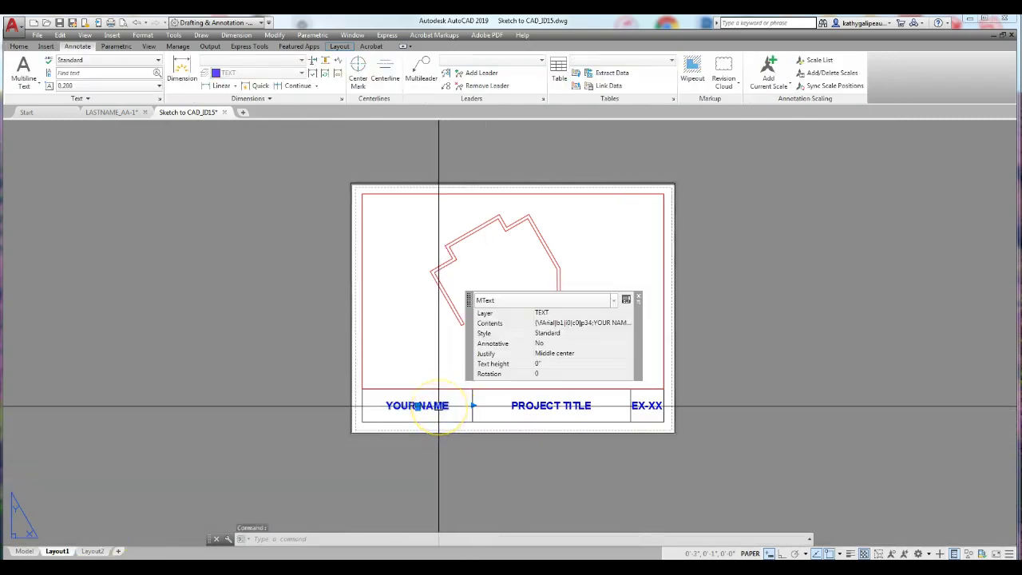
pyautogui.click(298, 541)
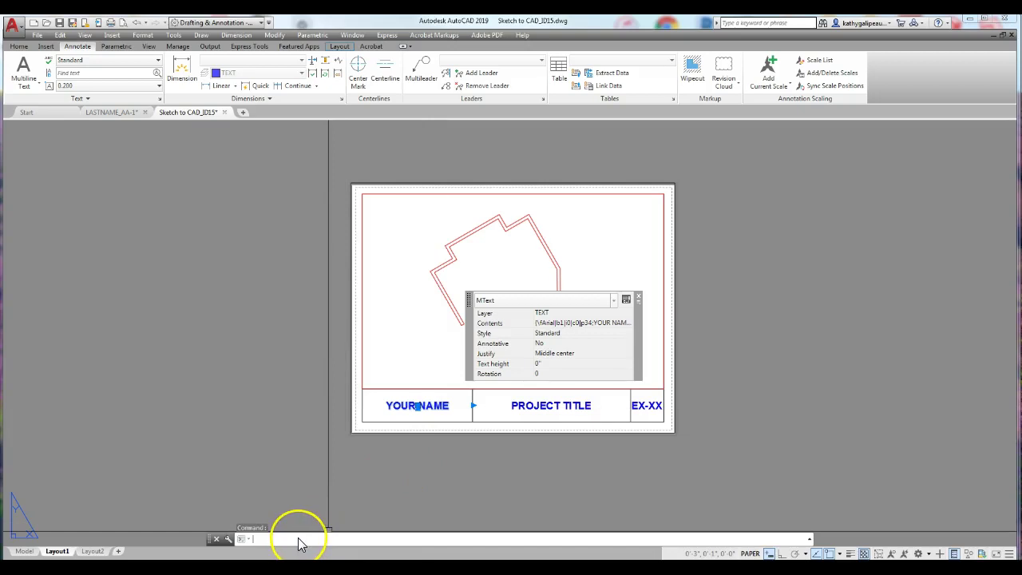
pyautogui.write('T')
pyautogui.write('EXTEDIT')
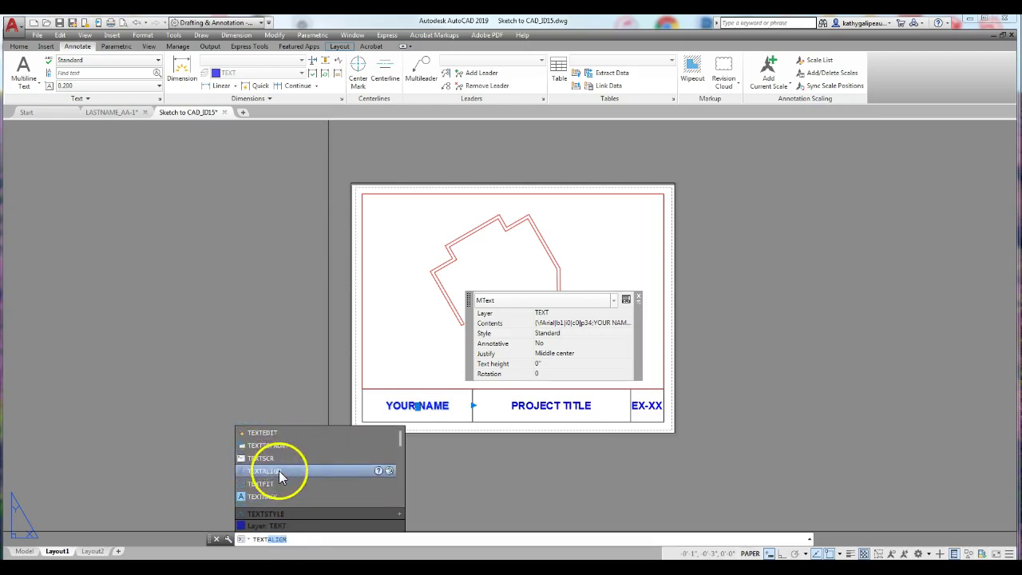
pyautogui.click(269, 435)
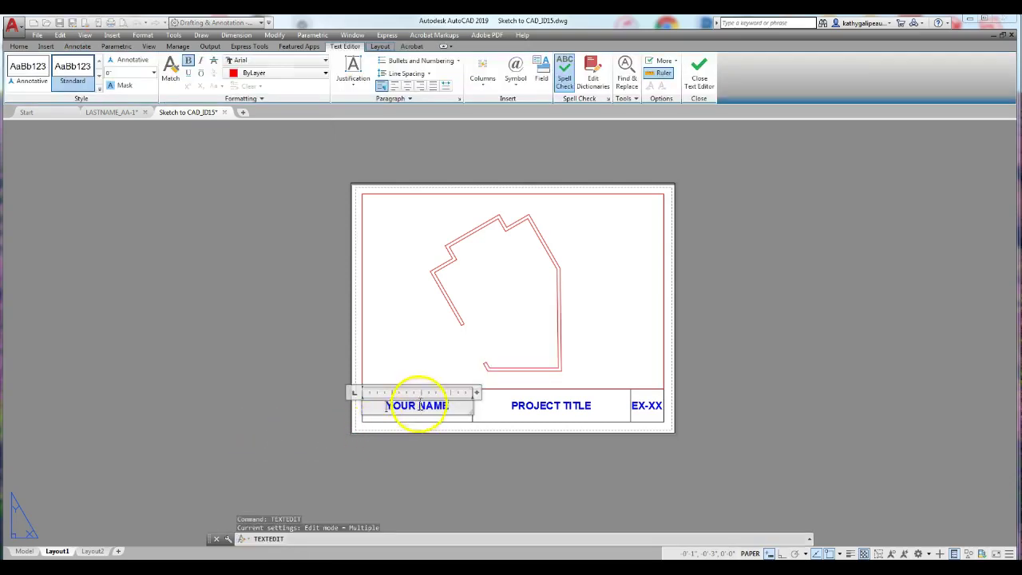
pyautogui.moveTo(388, 406); pyautogui.dragTo(458, 406)
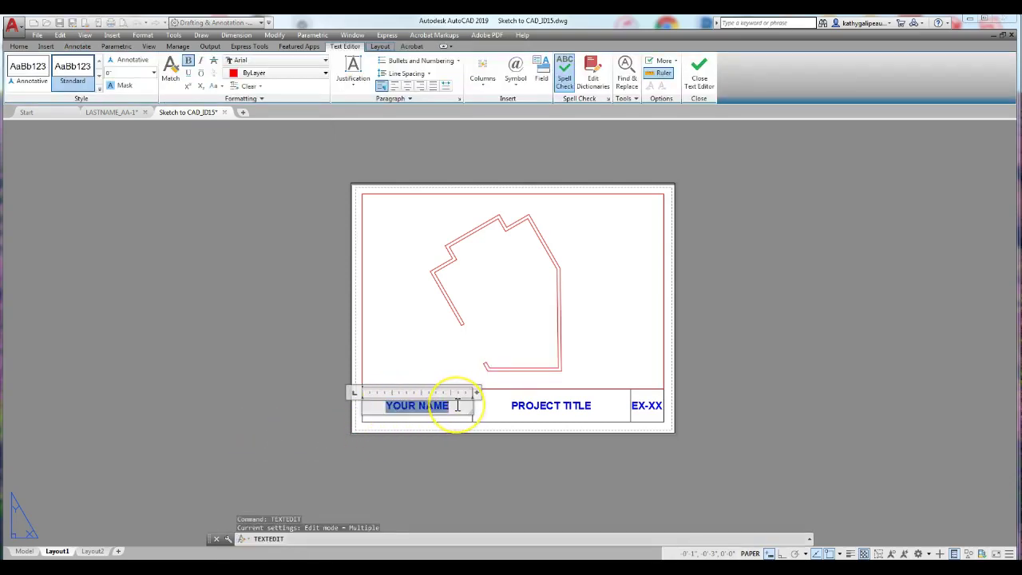
pyautogui.write('k gAL')
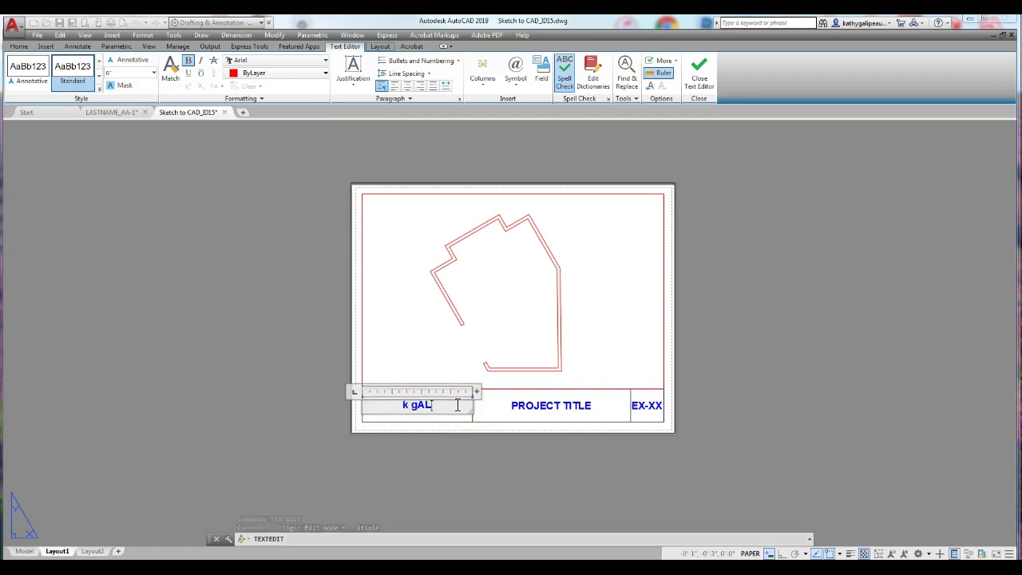
pyautogui.press('BackSpace')
pyautogui.press('BackSpace')
pyautogui.press('BackSpace')
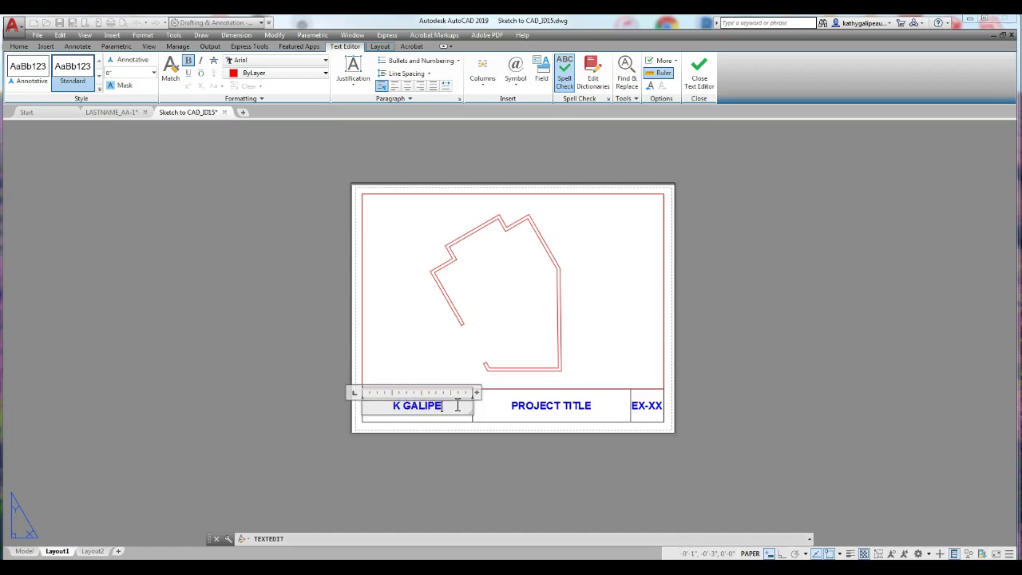
pyautogui.click(543, 411)
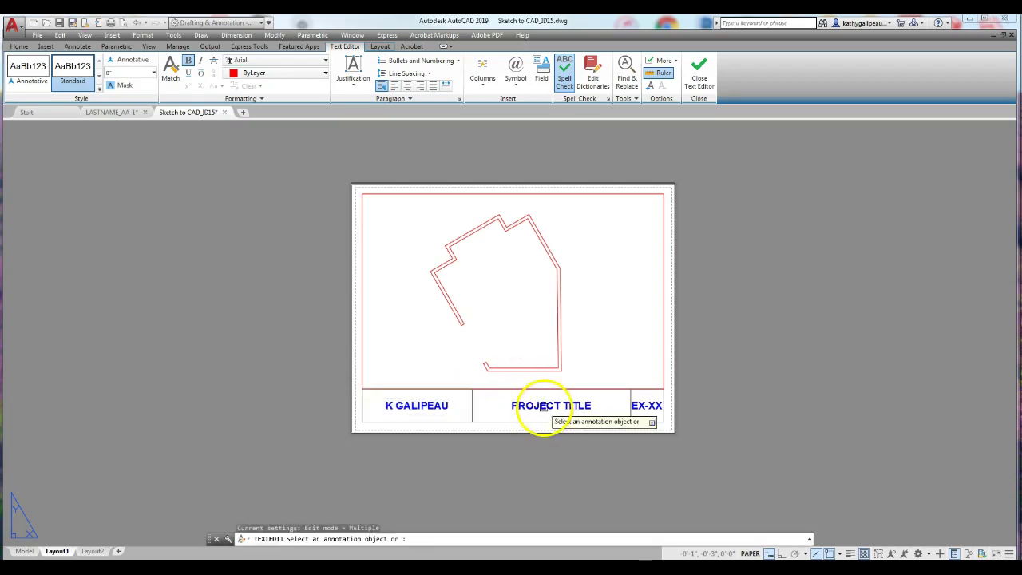
# Replace the PROJECT TITLE placeholder in the title block with PLAN FROM SKETCH.
pyautogui.click(544, 412)
pyautogui.write('PLA')
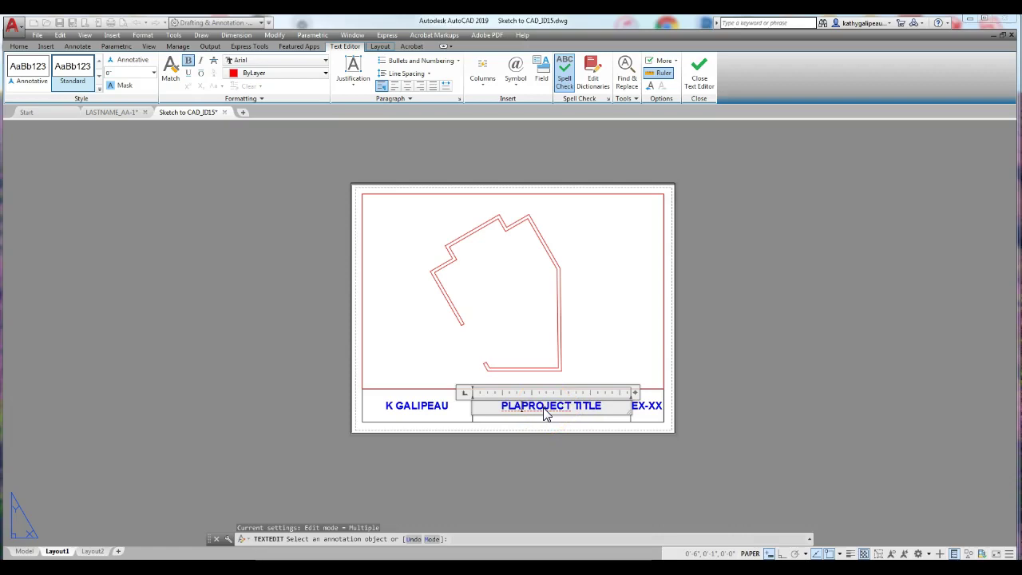
pyautogui.write('N')
pyautogui.write(' FROM SKETC')
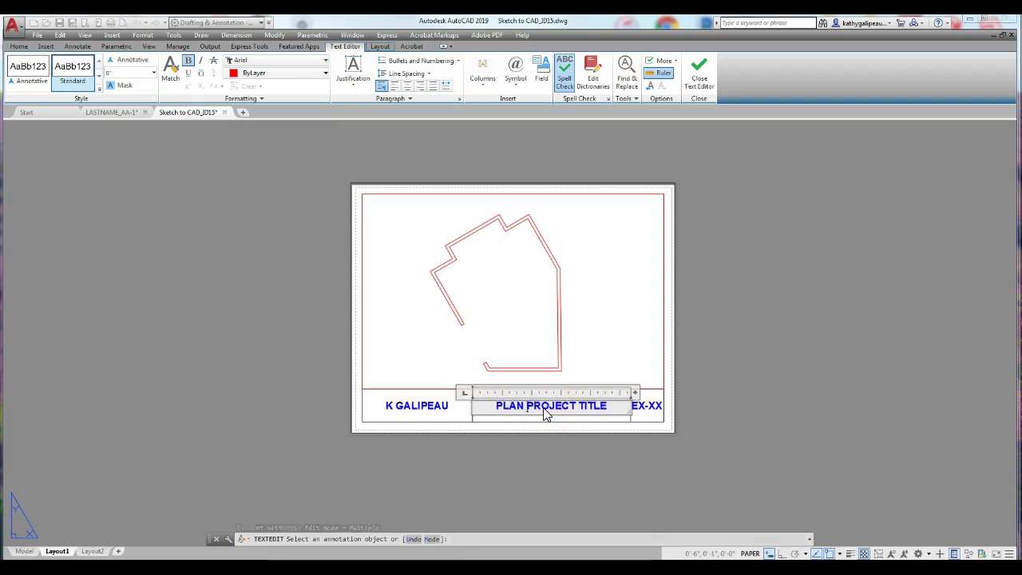
pyautogui.write('H')
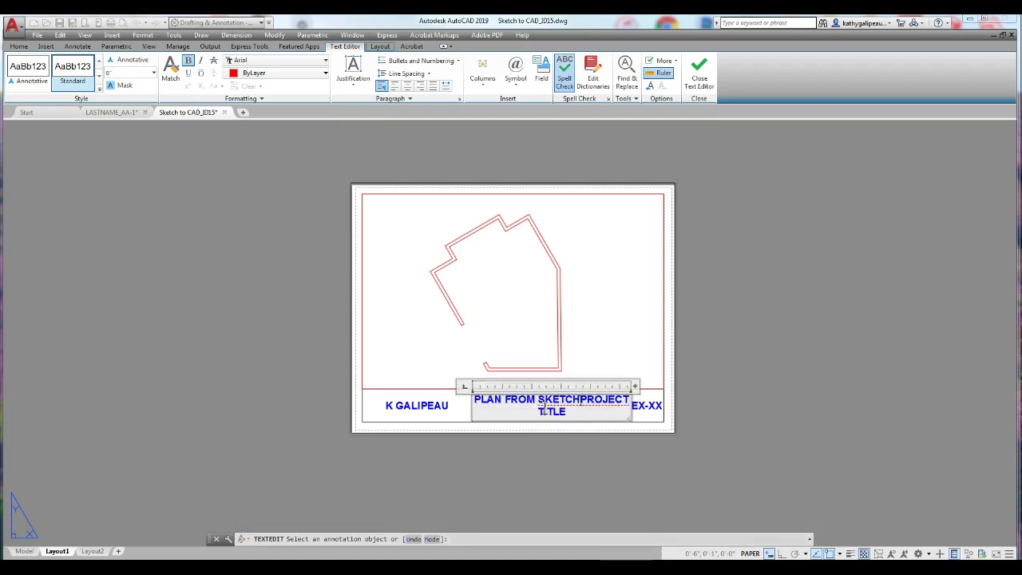
pyautogui.press('Delete')
pyautogui.press('Delete')
pyautogui.press('Delete')
pyautogui.press('Delete')
pyautogui.press('Delete')
pyautogui.press('Delete')
pyautogui.press('Delete')
pyautogui.press('Delete')
pyautogui.press('Delete')
pyautogui.press('Delete')
pyautogui.press('Delete')
pyautogui.press('Delete')
pyautogui.press('Delete')
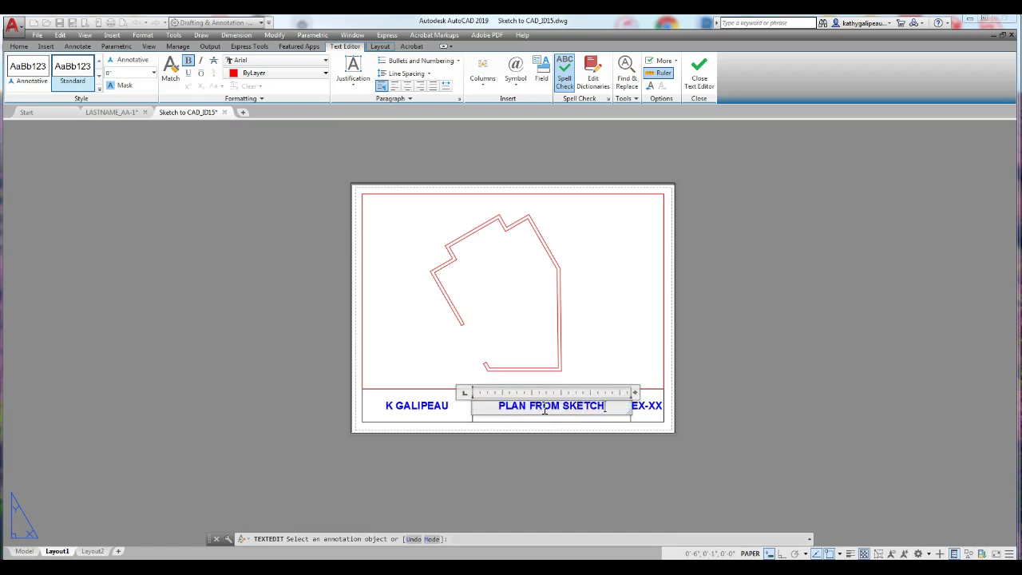
pyautogui.click(645, 409)
# Replace the EX-XX sheet number placeholder in the title block with A.
pyautogui.click(646, 408)
pyautogui.press('Delete')
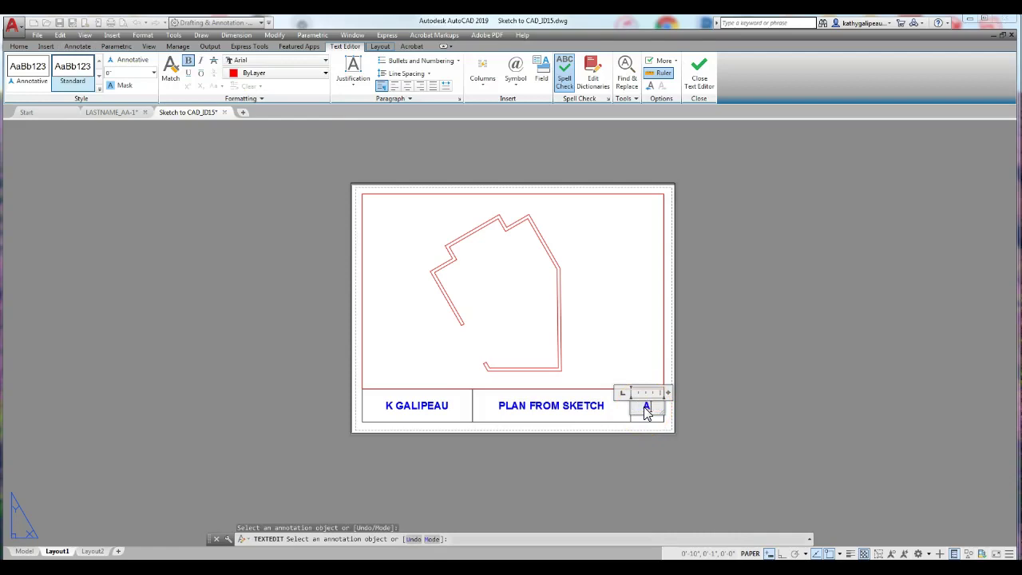
pyautogui.click(653, 456)
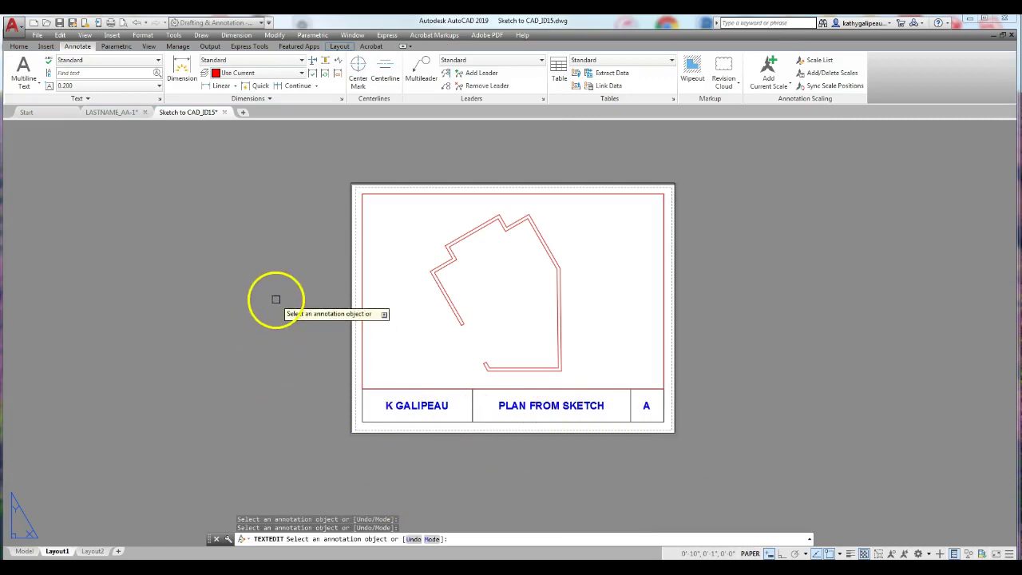
# Plot Layout1 as a single sheet with the Adobe PDF plotter, previewing the sheet before plotting.
pyautogui.click(37, 36)
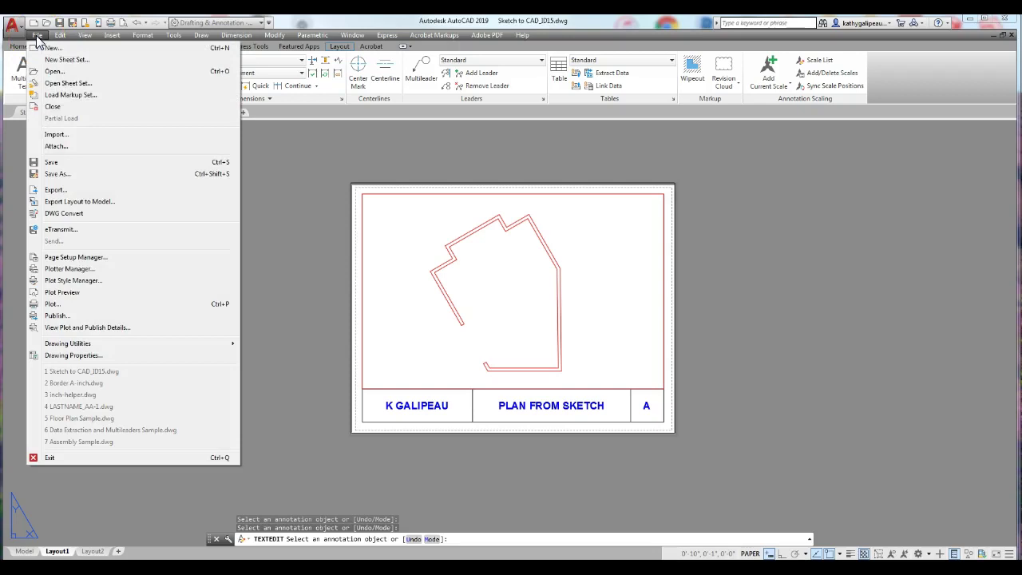
pyautogui.click(75, 304)
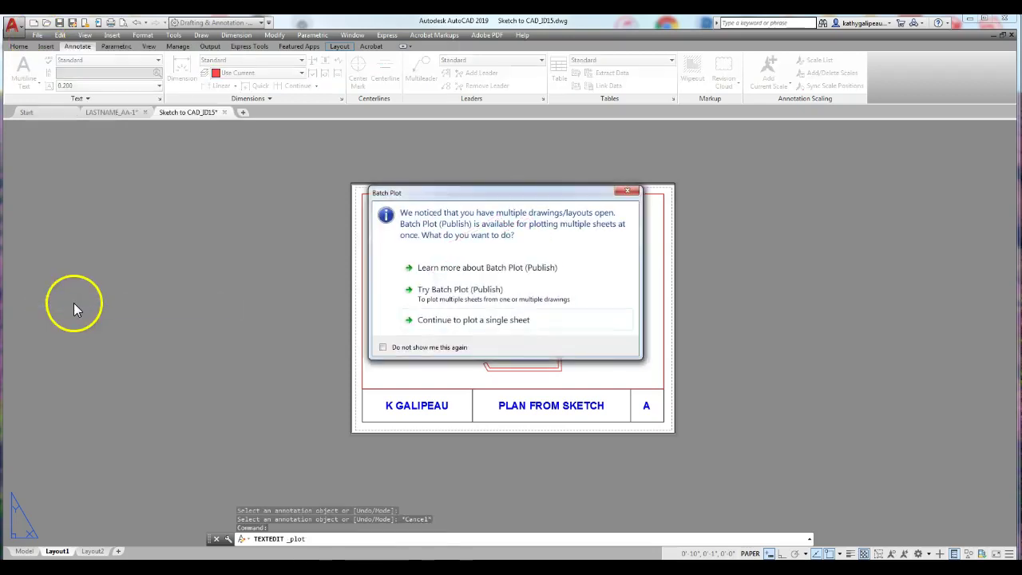
pyautogui.click(448, 320)
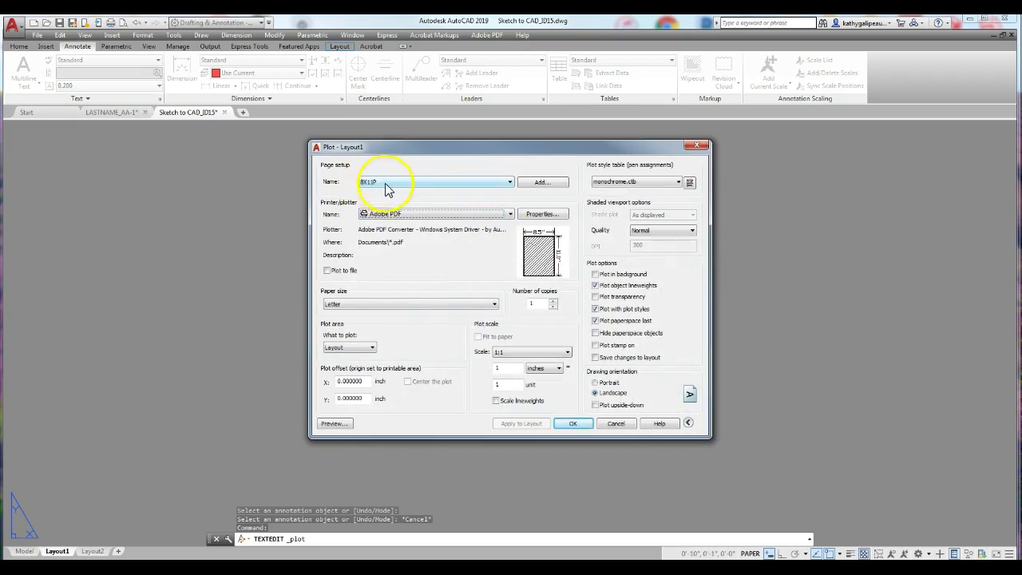
pyautogui.click(335, 425)
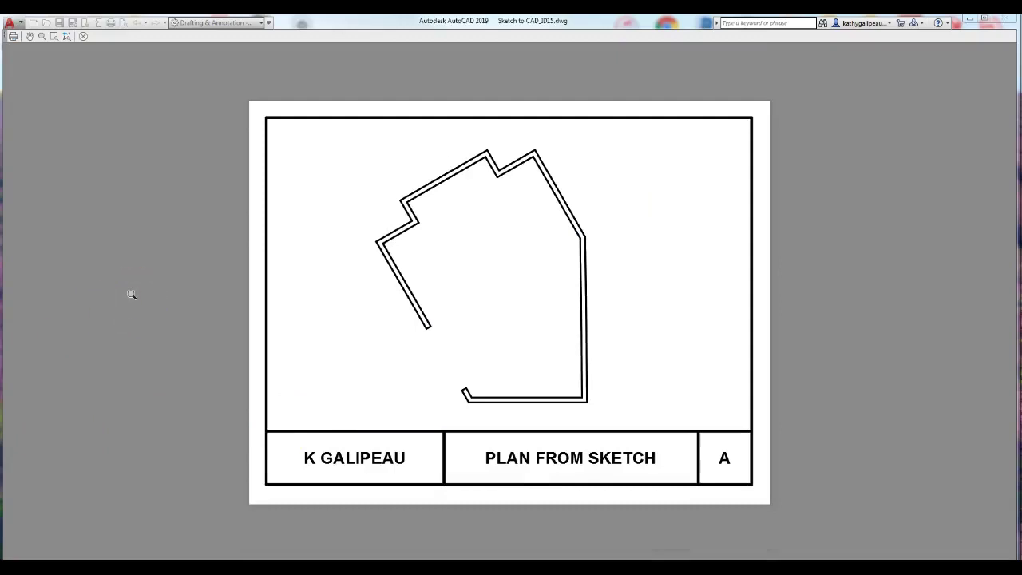
pyautogui.click(13, 35)
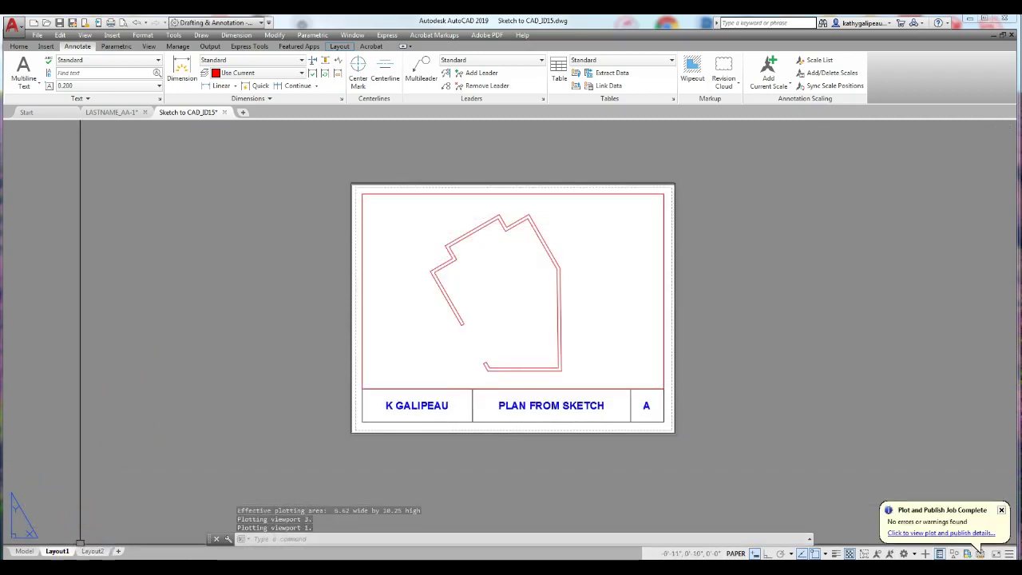
pyautogui.click(182, 438)
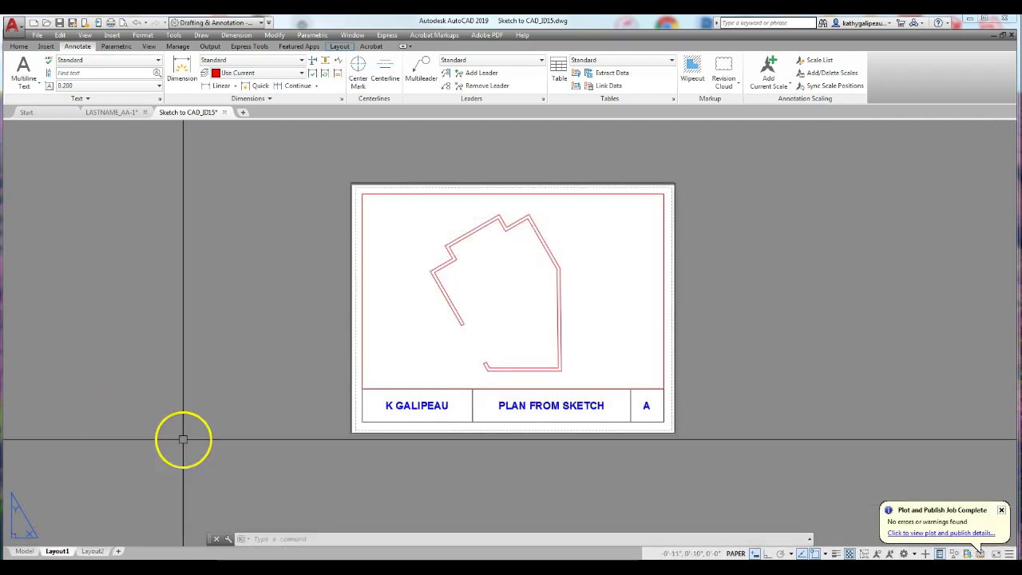